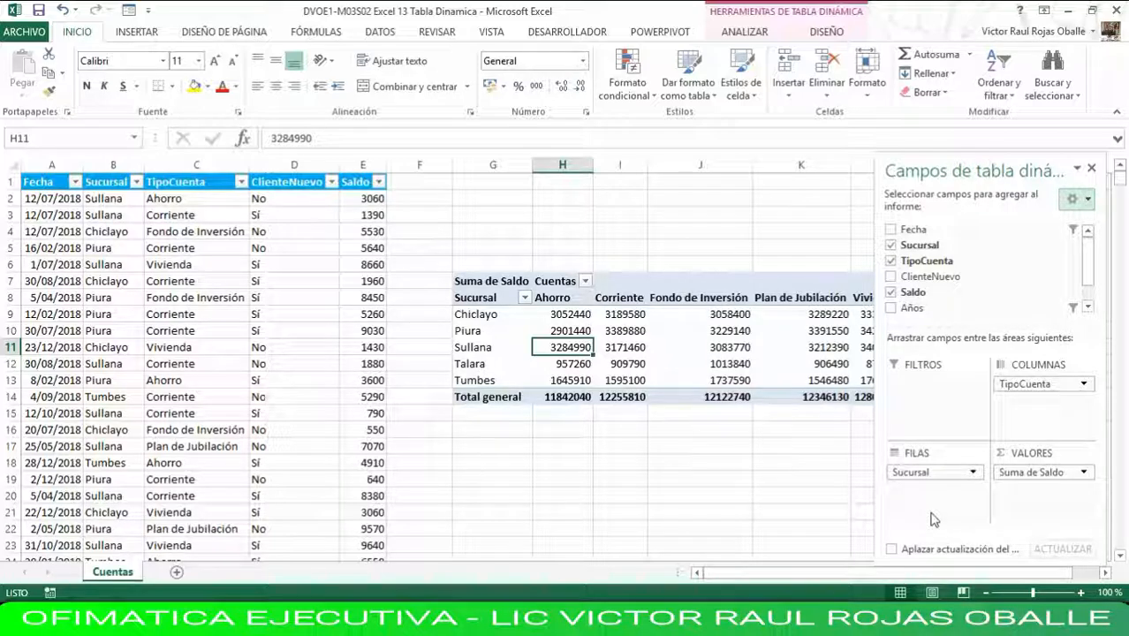
# Remove the TipoCuenta field from the pivot table's columns and add it back as a row field under Sucursal.
pyautogui.click(1045, 526)
pyautogui.click(1056, 385)
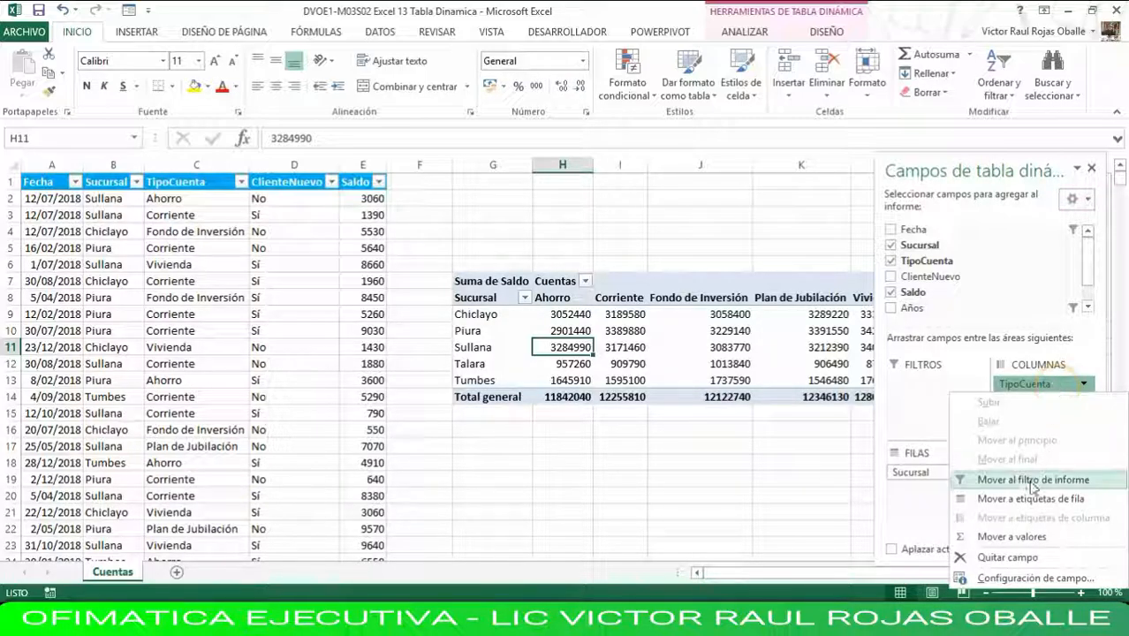
pyautogui.click(1007, 557)
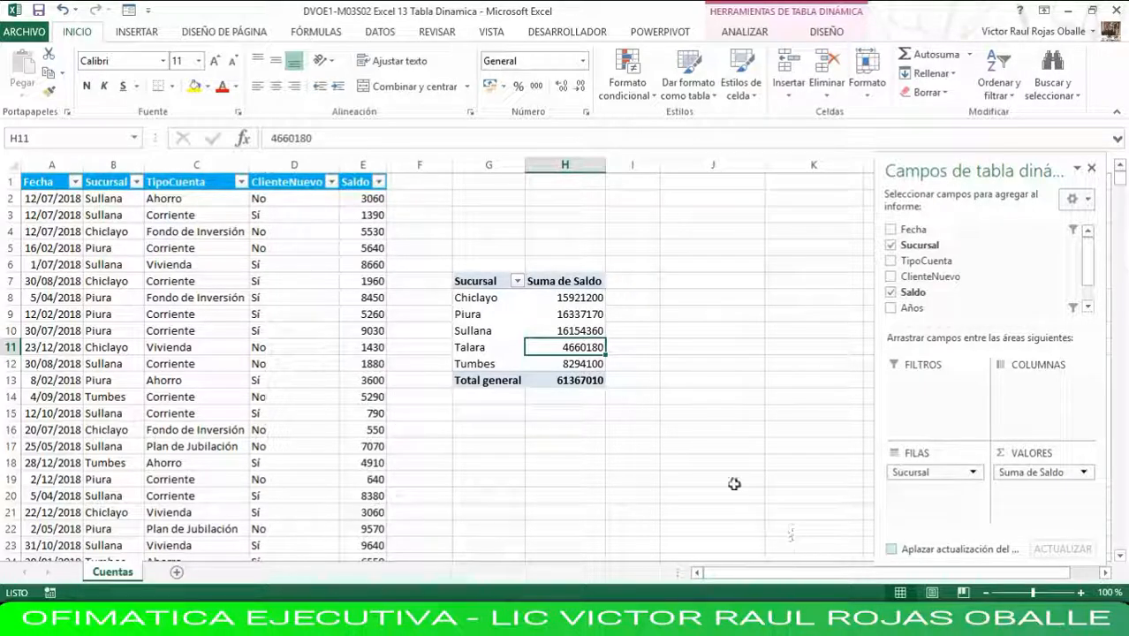
pyautogui.click(891, 261)
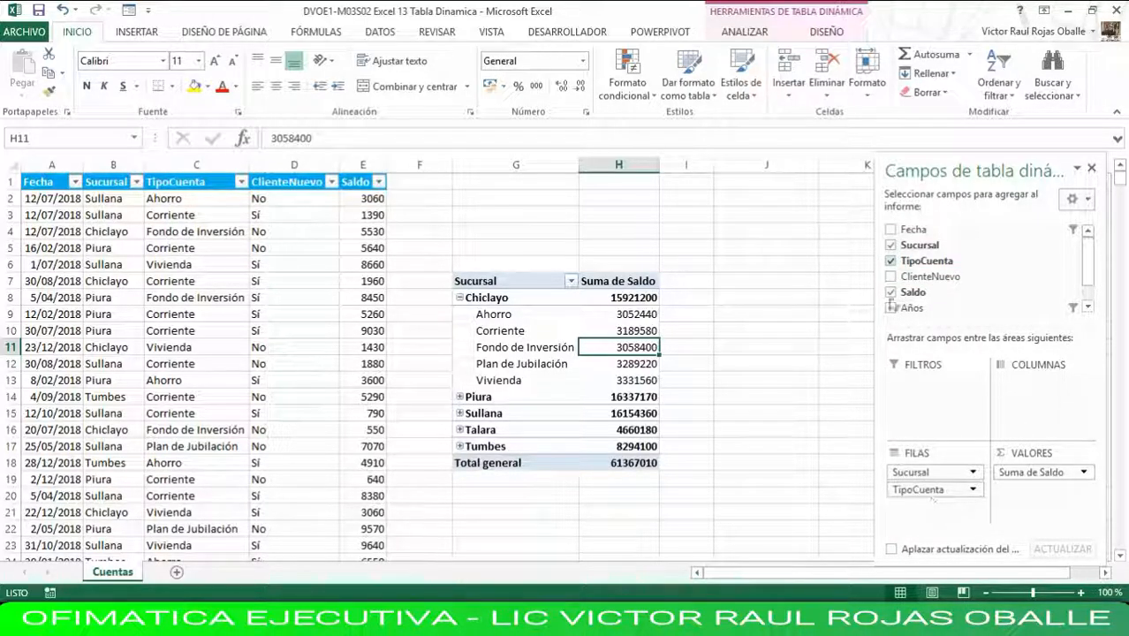
# Add the Fecha field to the pivot table's rows and remove it again.
pyautogui.click(890, 231)
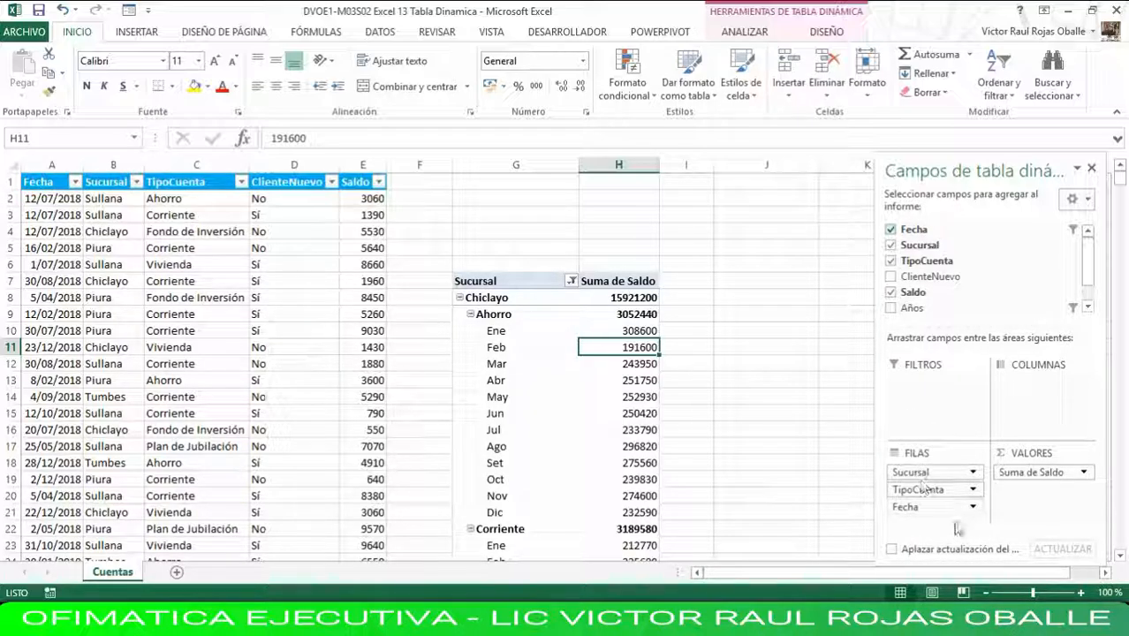
pyautogui.click(932, 512)
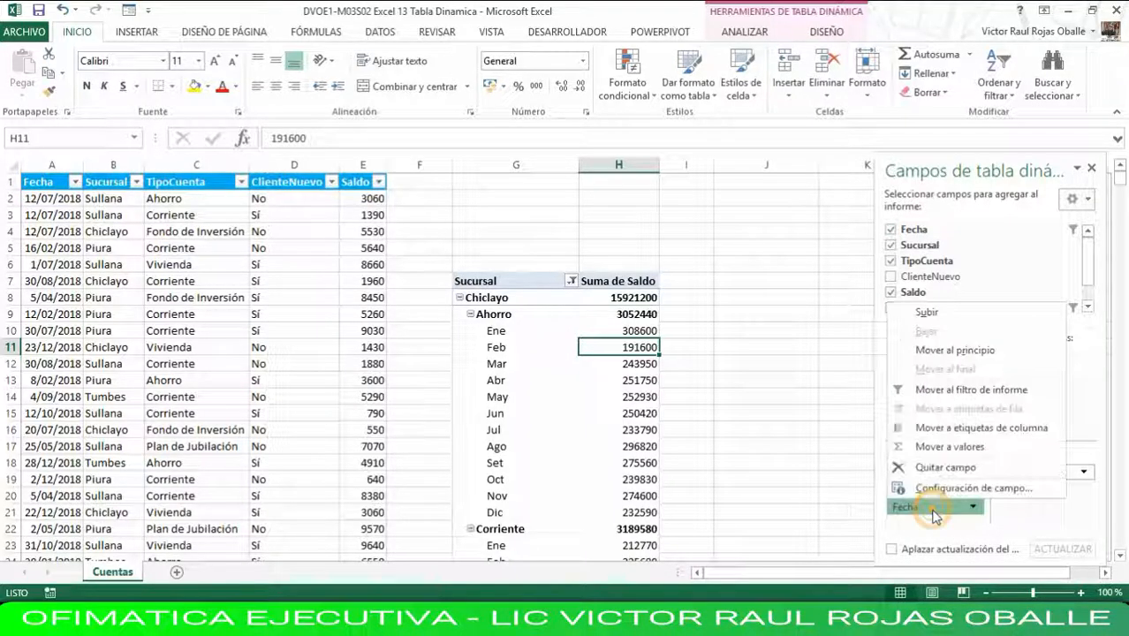
pyautogui.click(943, 469)
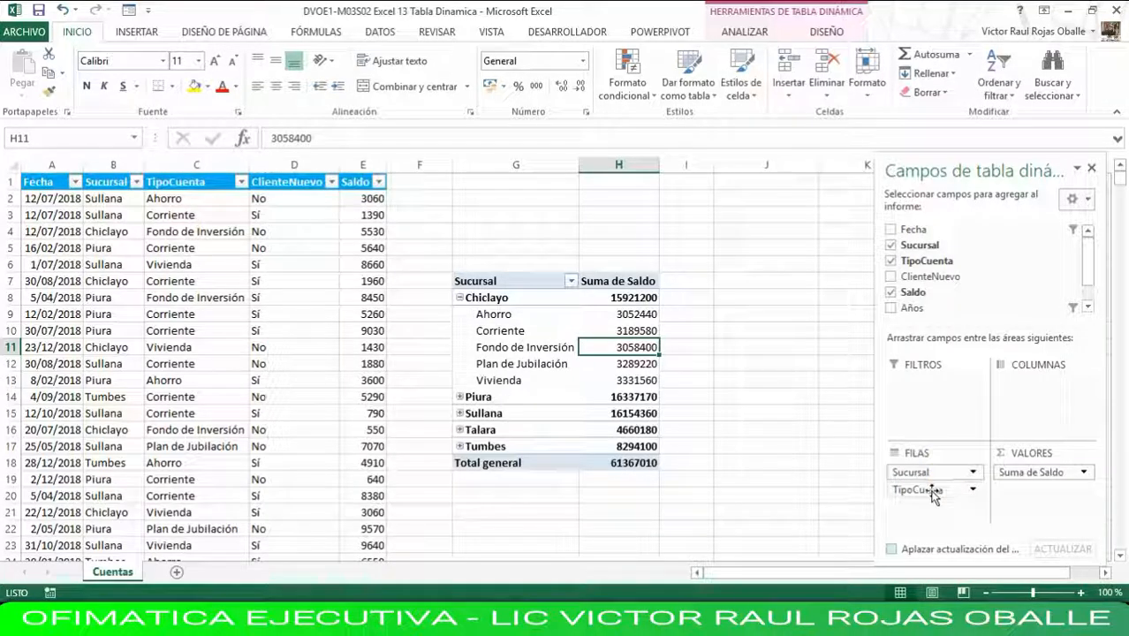
# Remove the TipoCuenta field from the pivot table's rows and place it in the columns area.
pyautogui.click(929, 489)
pyautogui.click(950, 452)
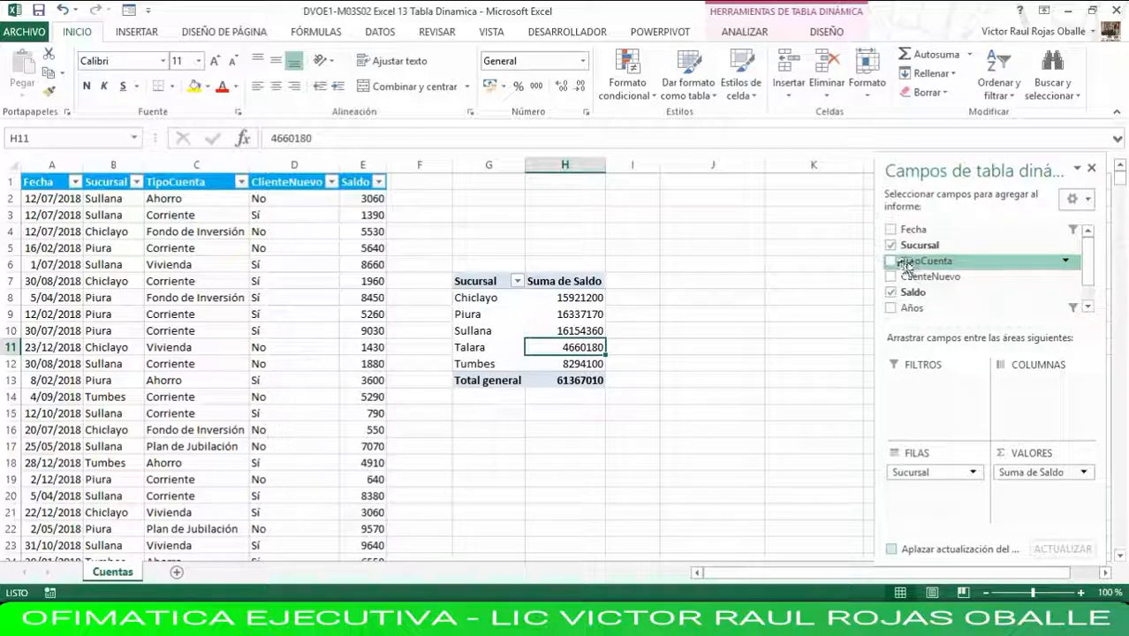
pyautogui.moveTo(916, 265); pyautogui.dragTo(1033, 402)
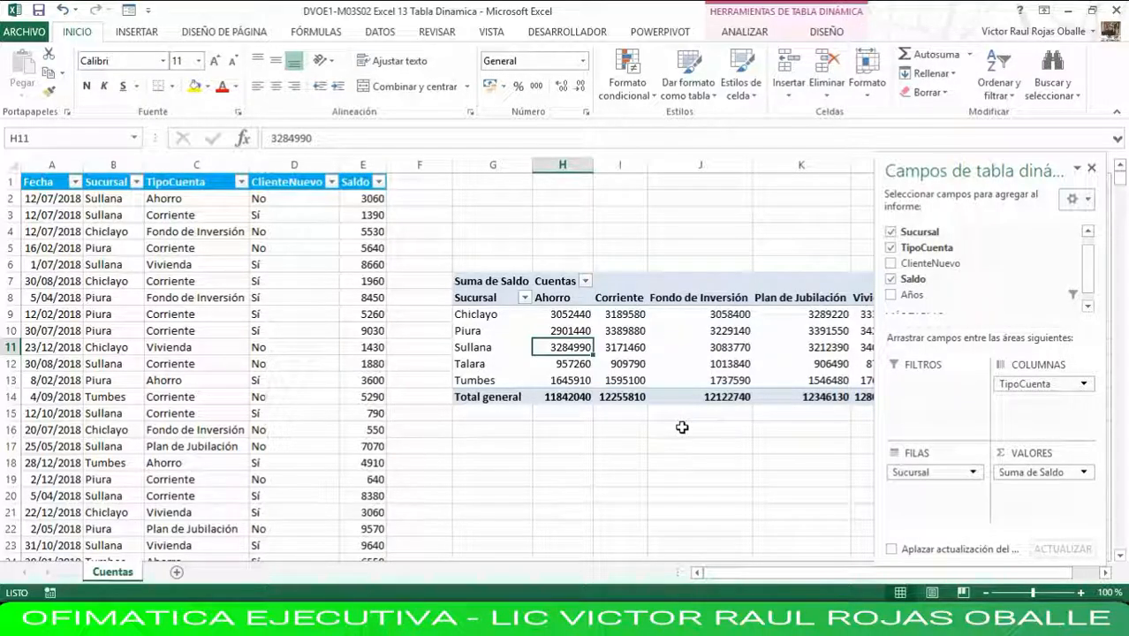
# Add the Años field to the pivot table's rows and move it from there to the report filters area.
pyautogui.click(1088, 284)
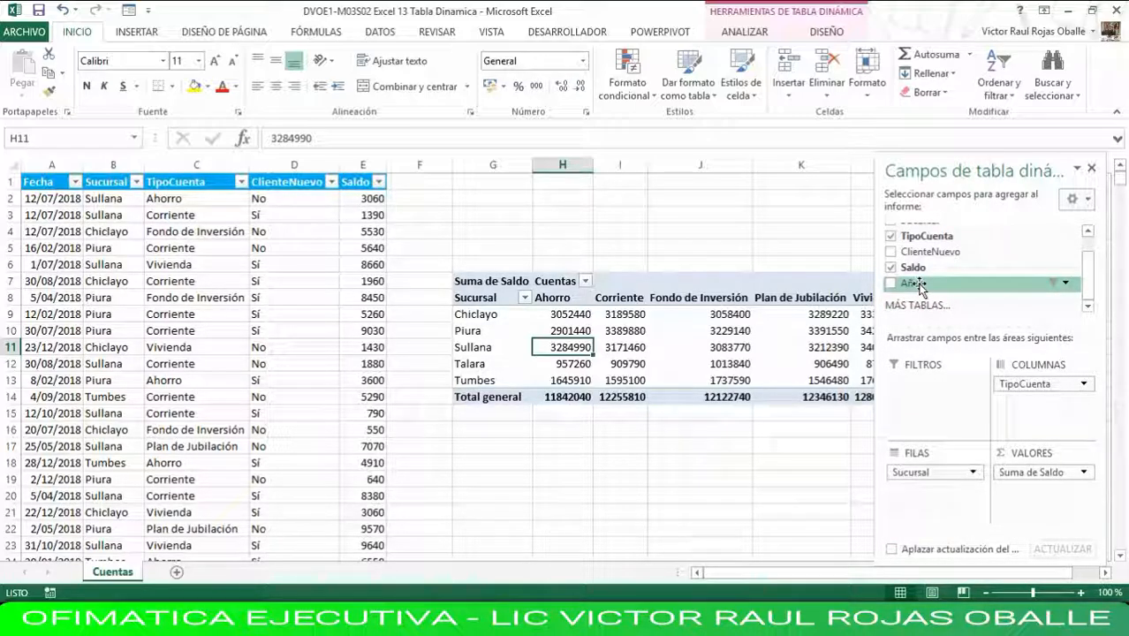
pyautogui.moveTo(919, 284); pyautogui.dragTo(942, 496)
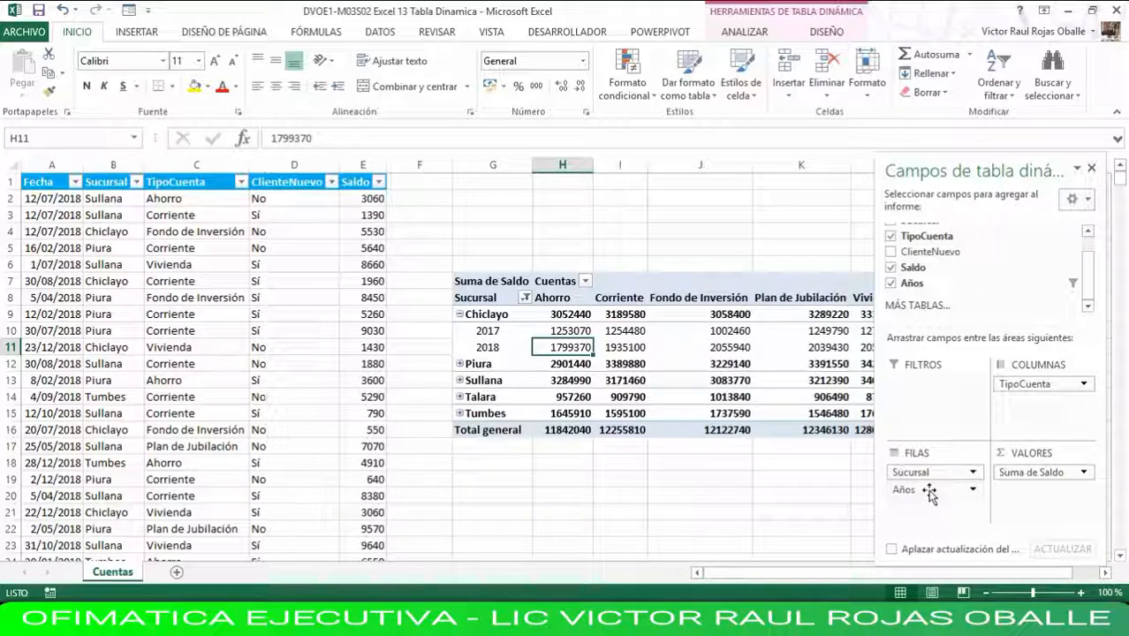
pyautogui.moveTo(929, 493); pyautogui.dragTo(943, 403)
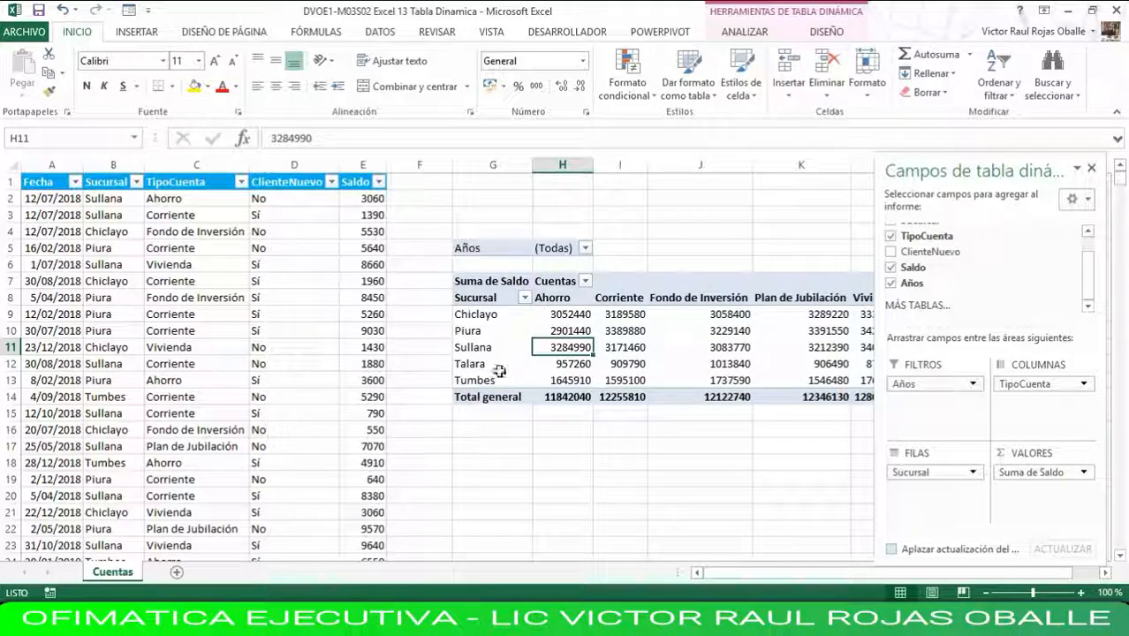
# Filter the pivot table by the year 2017 using the Años report filter.
pyautogui.click(554, 250)
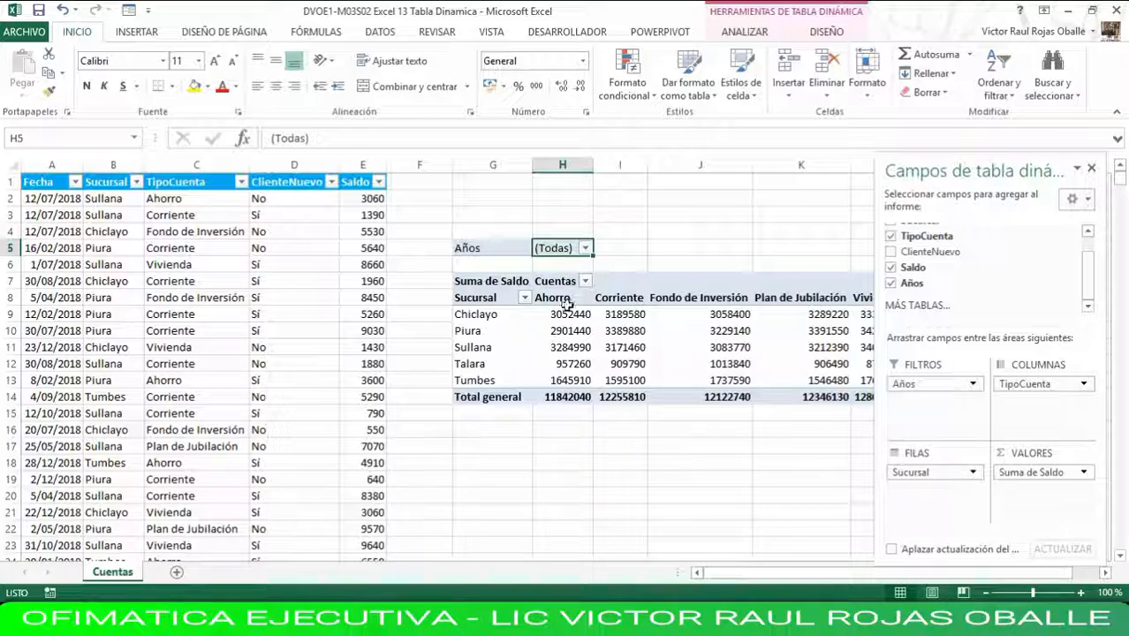
pyautogui.click(586, 249)
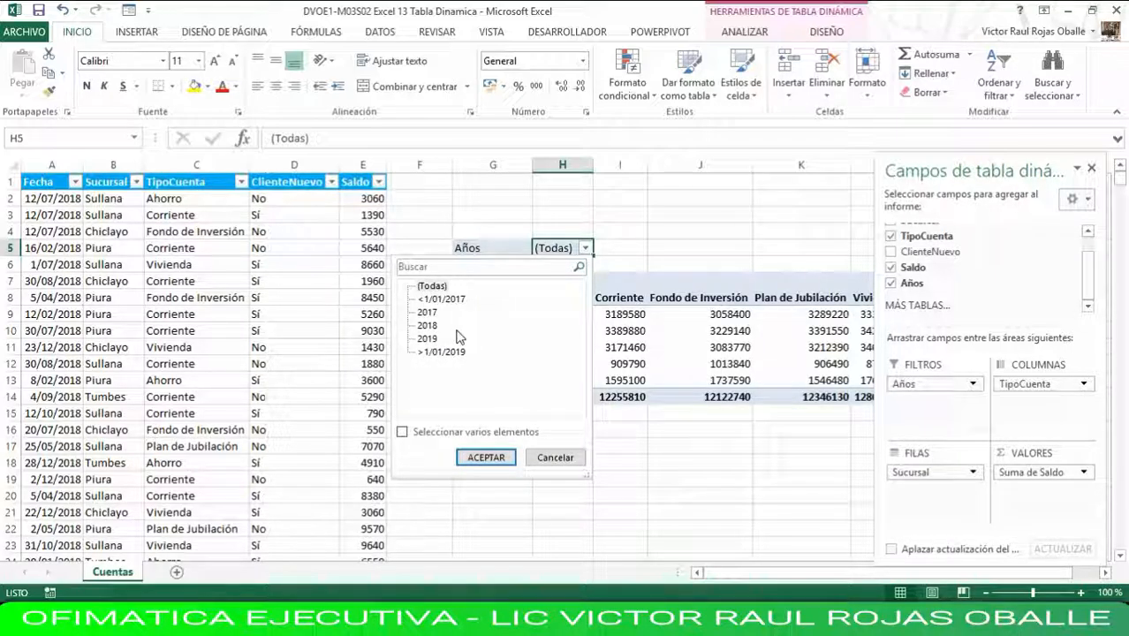
pyautogui.click(427, 314)
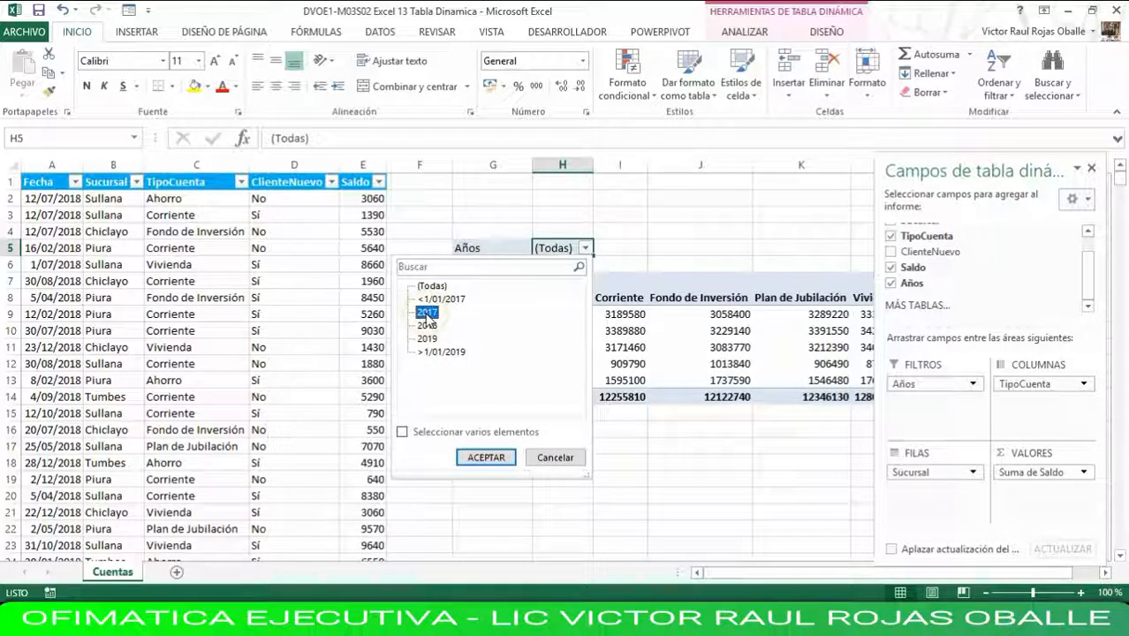
pyautogui.click(429, 316)
pyautogui.click(487, 459)
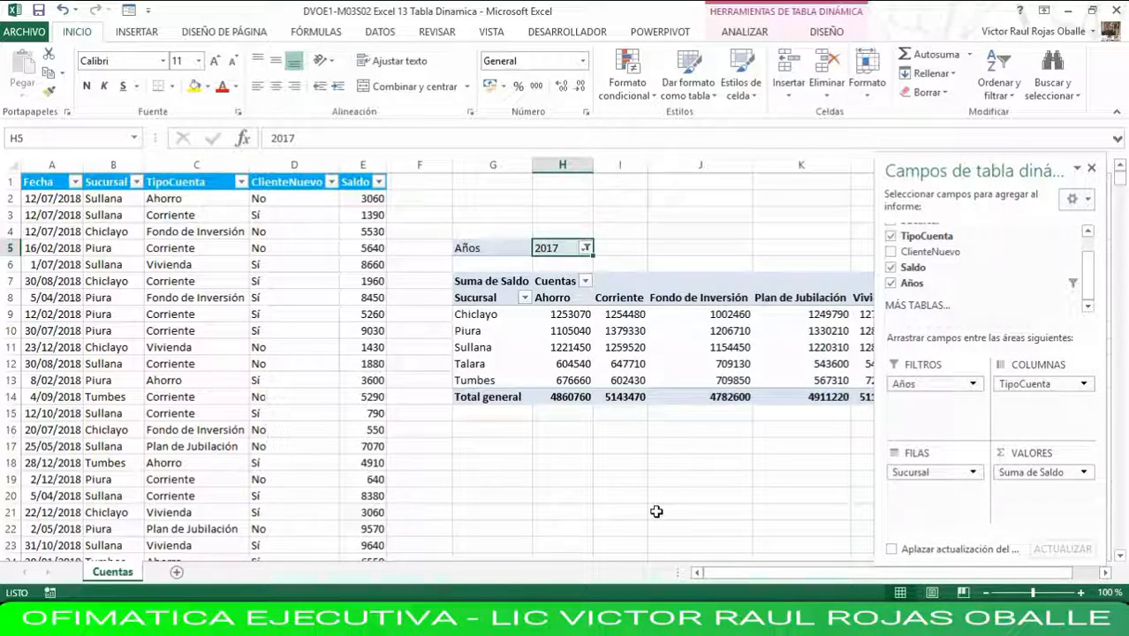
# Change the Años report filter to the year 2018.
pyautogui.click(586, 248)
pyautogui.click(427, 326)
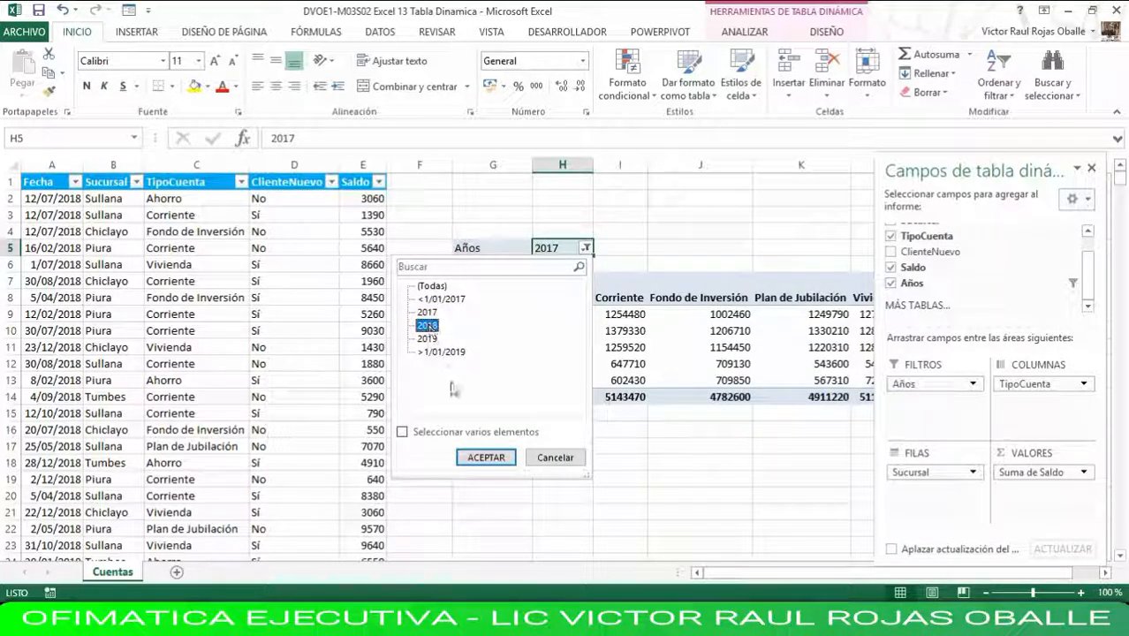
pyautogui.click(497, 457)
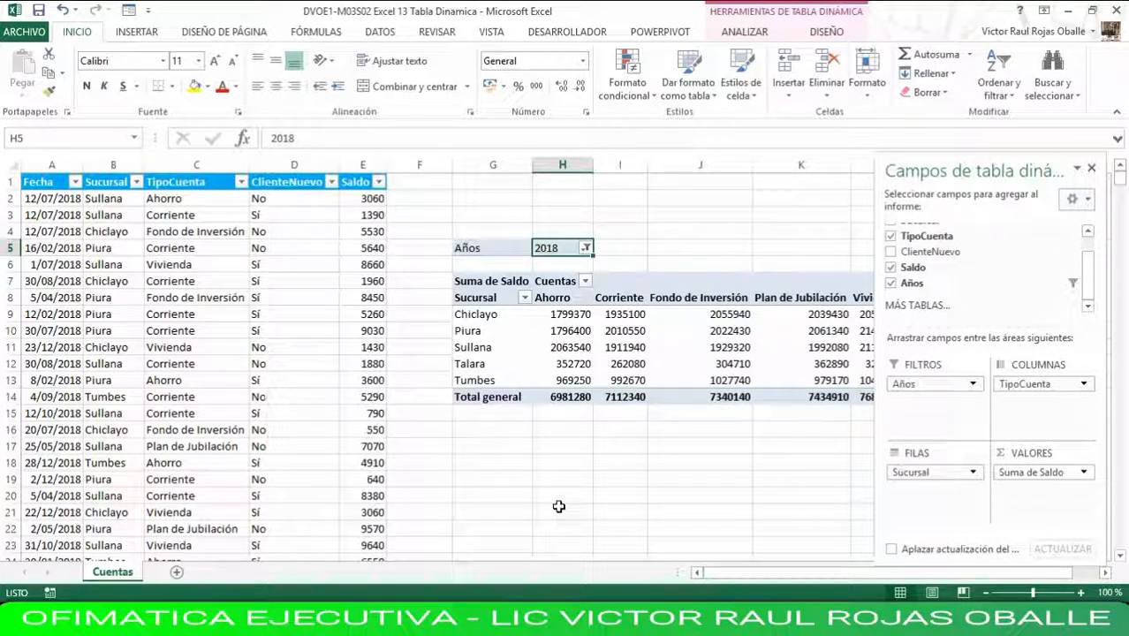
# Allow multiple items in the Años report filter and include 2017 together with 2018.
pyautogui.click(585, 248)
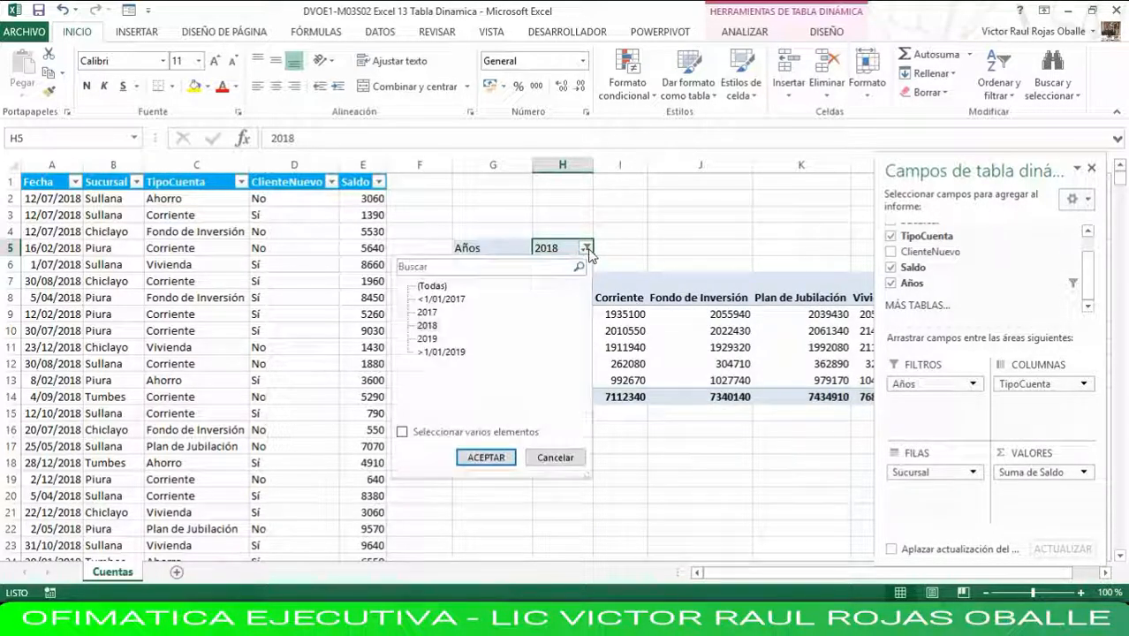
pyautogui.click(402, 434)
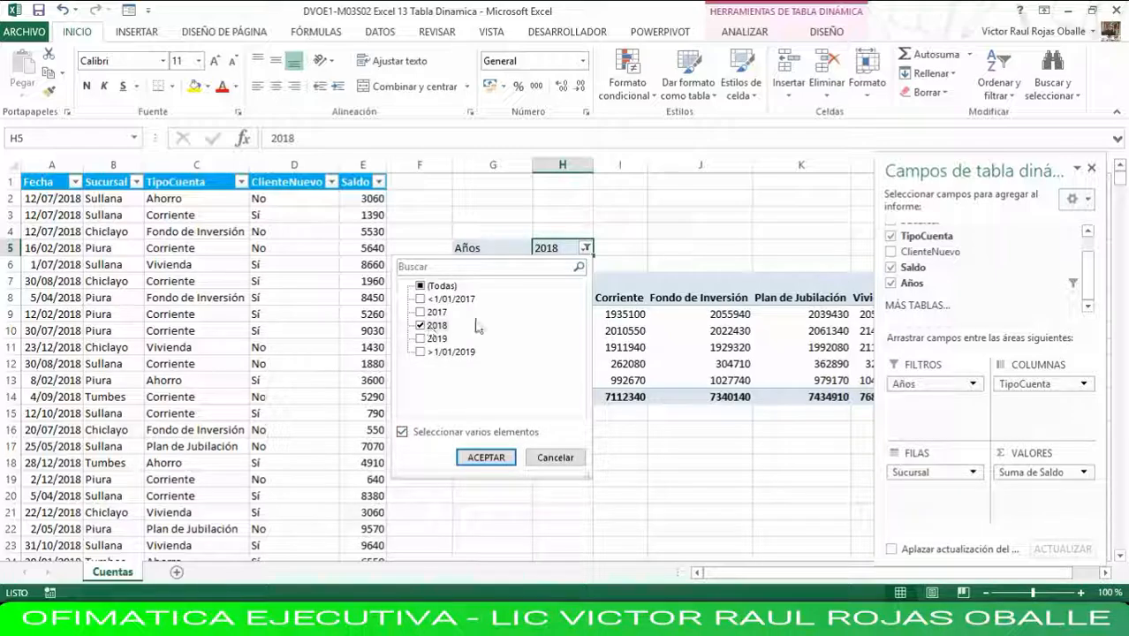
pyautogui.click(419, 314)
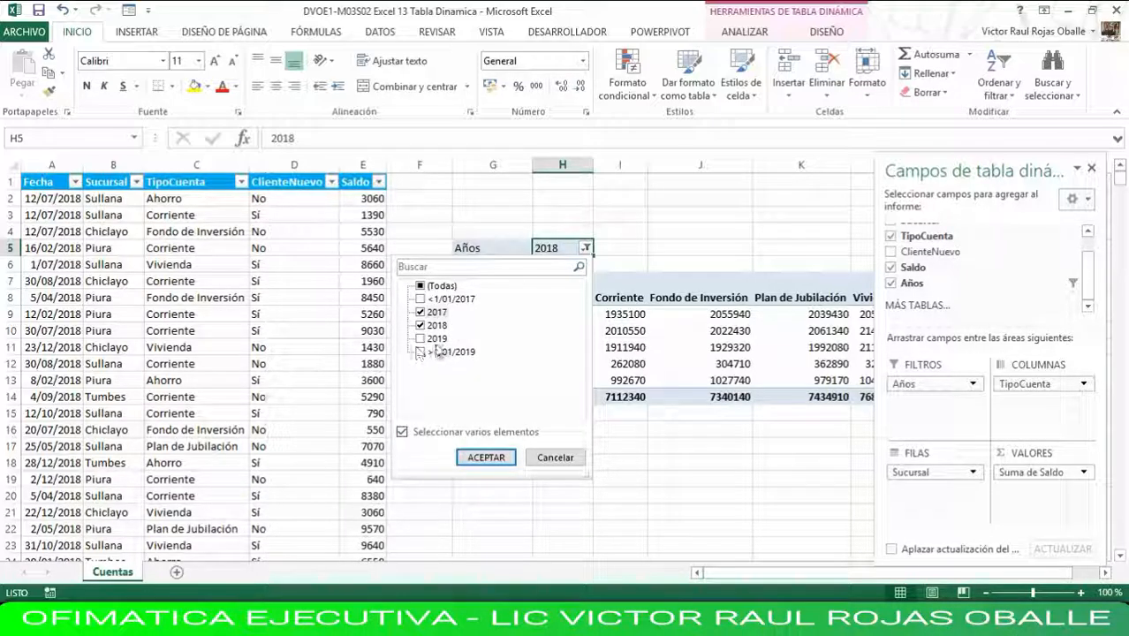
pyautogui.click(477, 456)
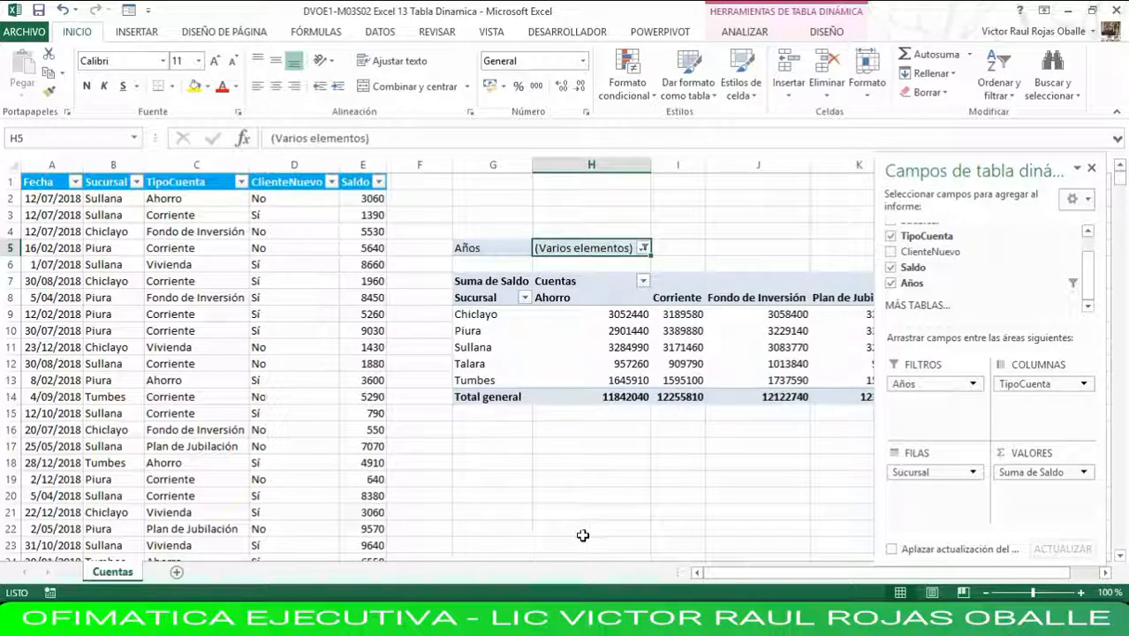
# Deselect 2017 and 2018 in the Años report filter and apply only 2019.
pyautogui.click(643, 248)
pyautogui.click(478, 313)
pyautogui.click(478, 326)
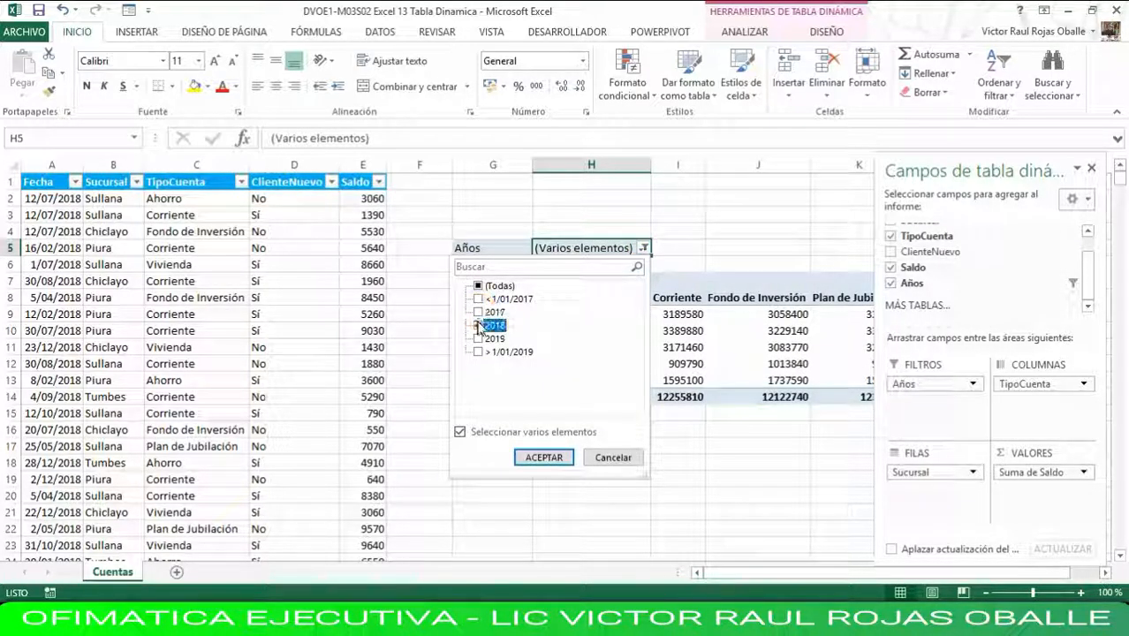
pyautogui.click(478, 339)
pyautogui.click(477, 339)
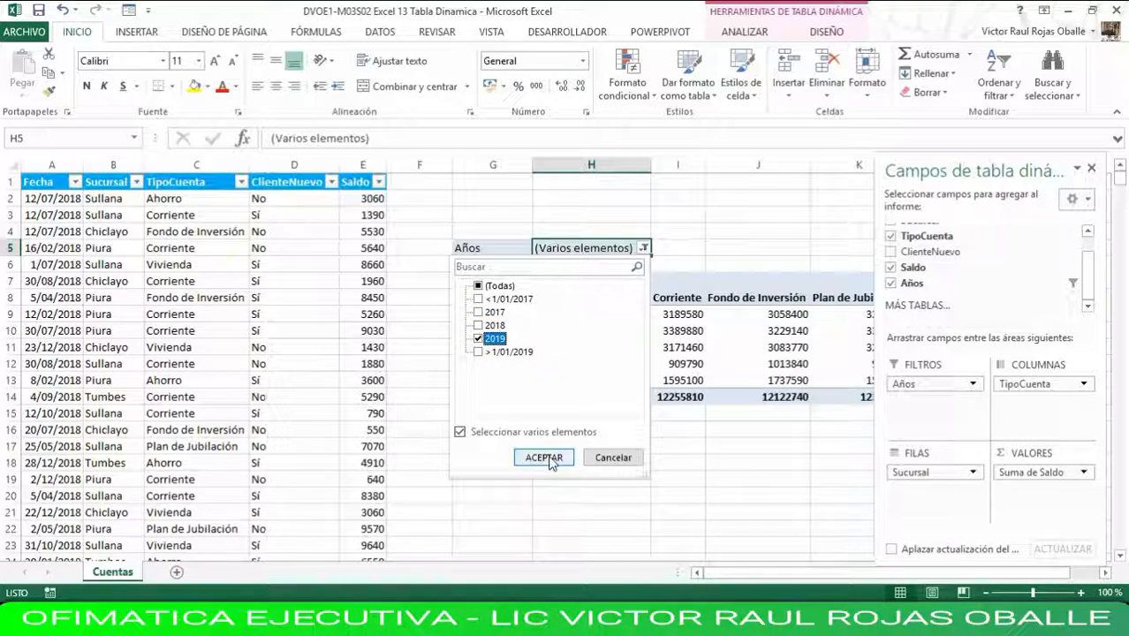
pyautogui.click(544, 457)
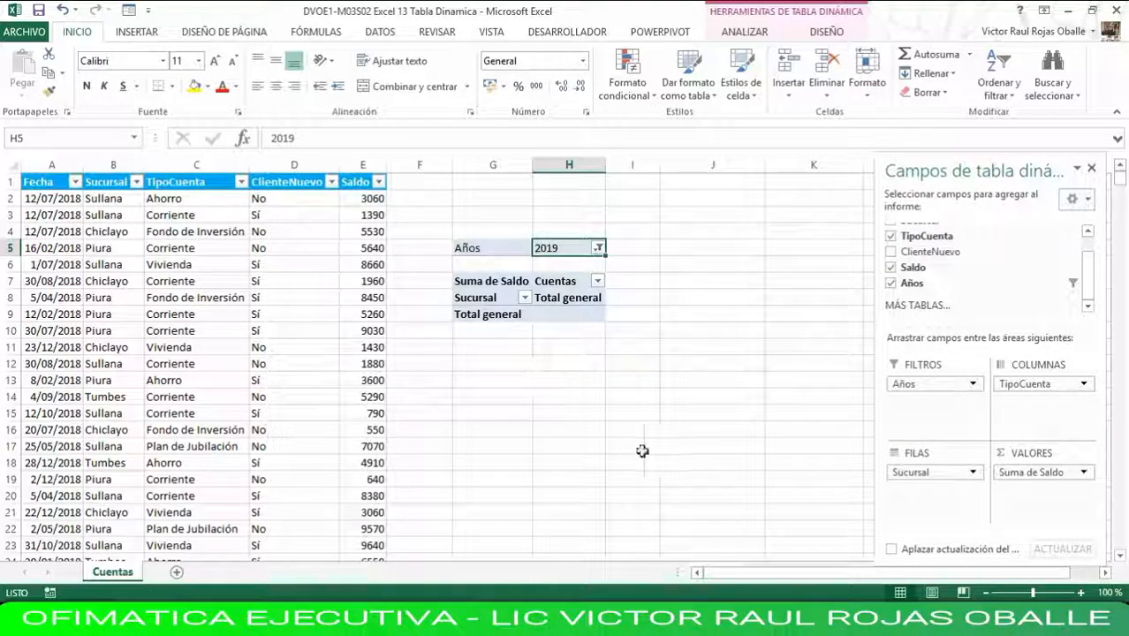
# Reset the Años report filter to include all years (Todas).
pyautogui.click(598, 250)
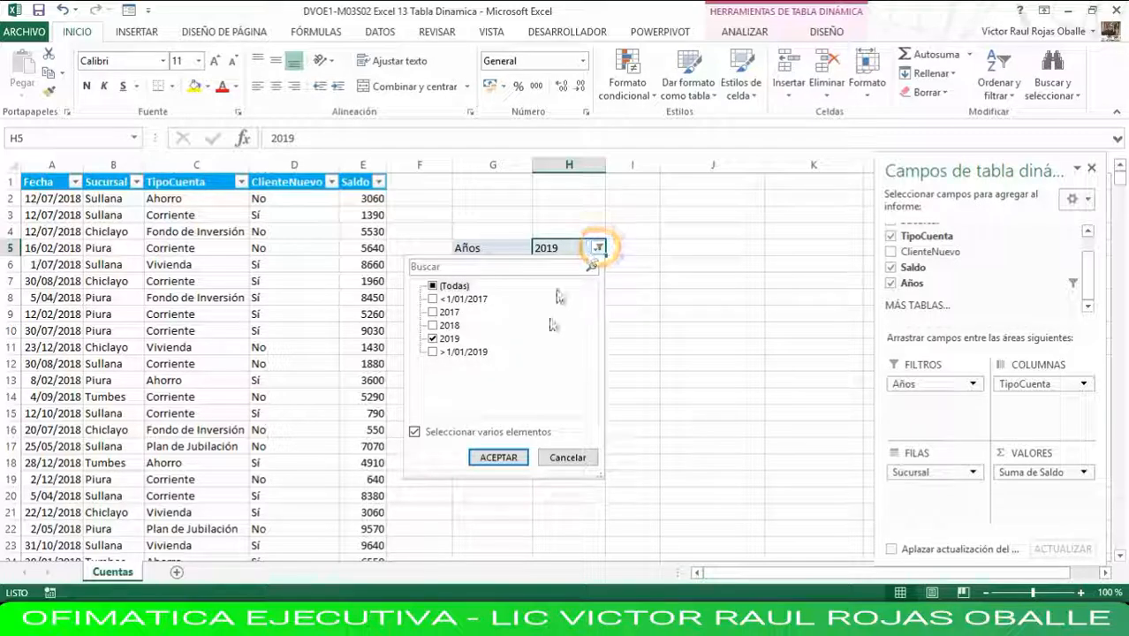
pyautogui.click(433, 287)
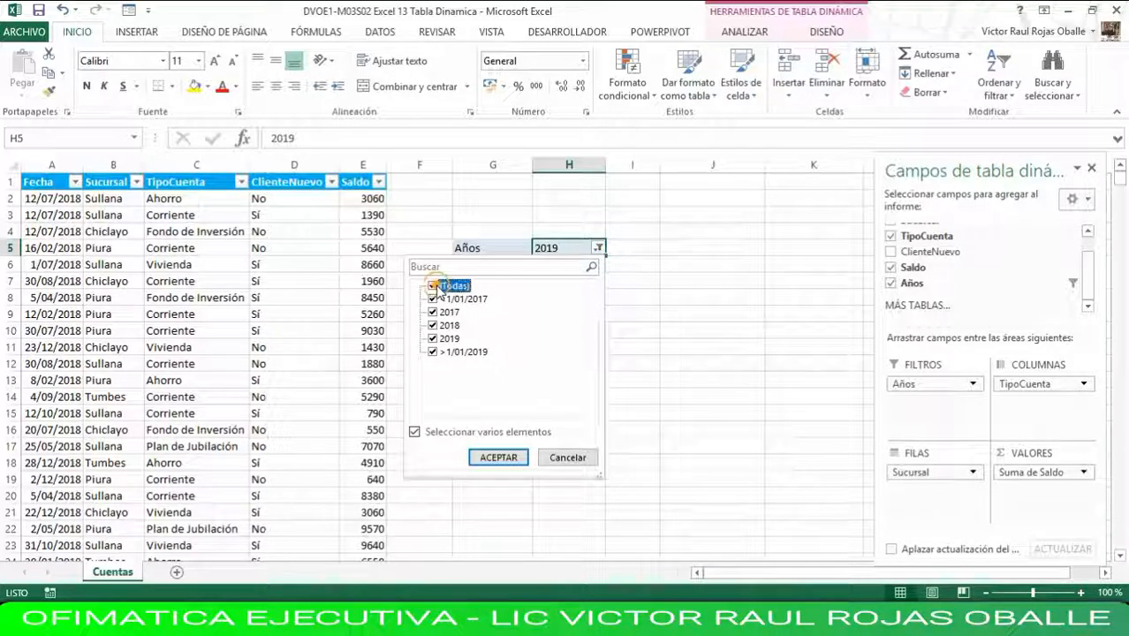
pyautogui.click(497, 457)
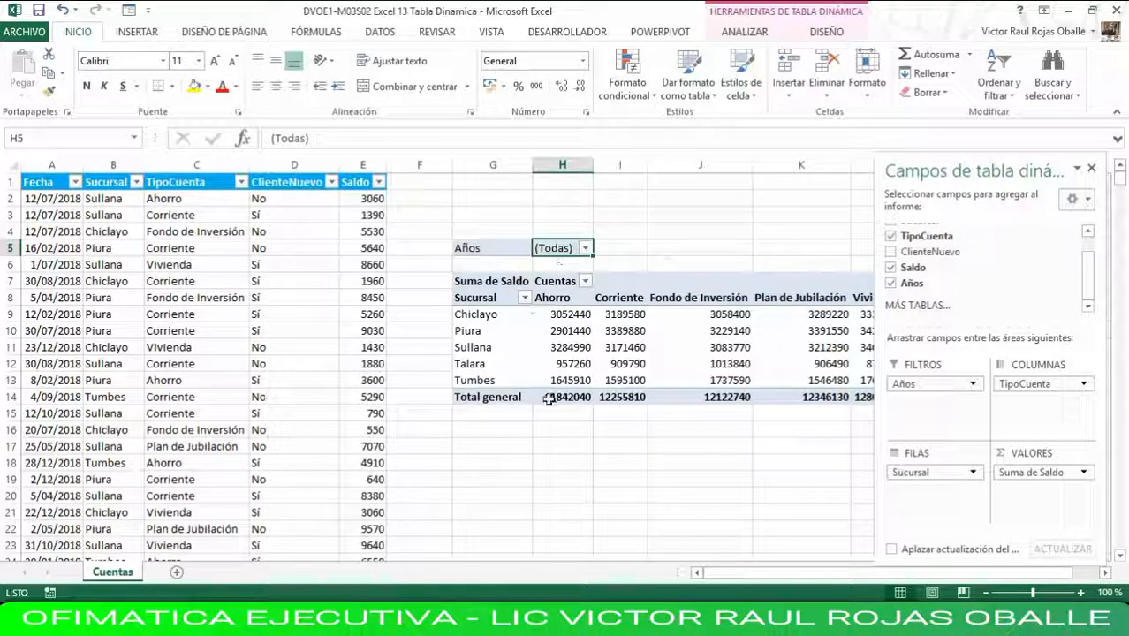
# Set the number format of the pivot table's Suma de Saldo values to Número with 2 decimal places.
pyautogui.click(565, 316)
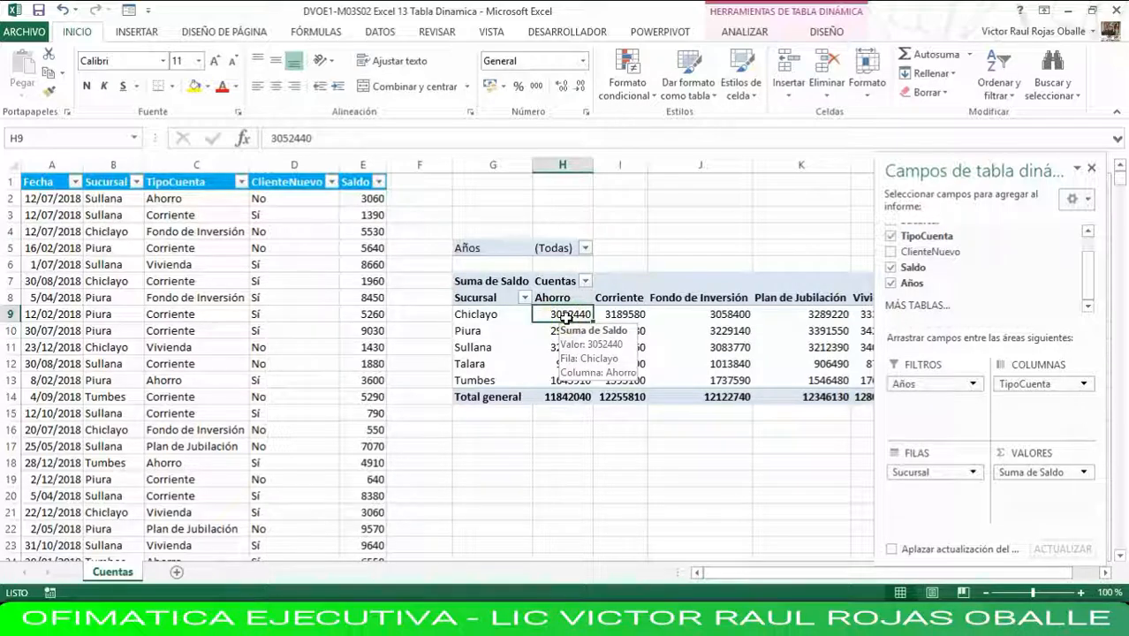
pyautogui.rightClick(566, 317)
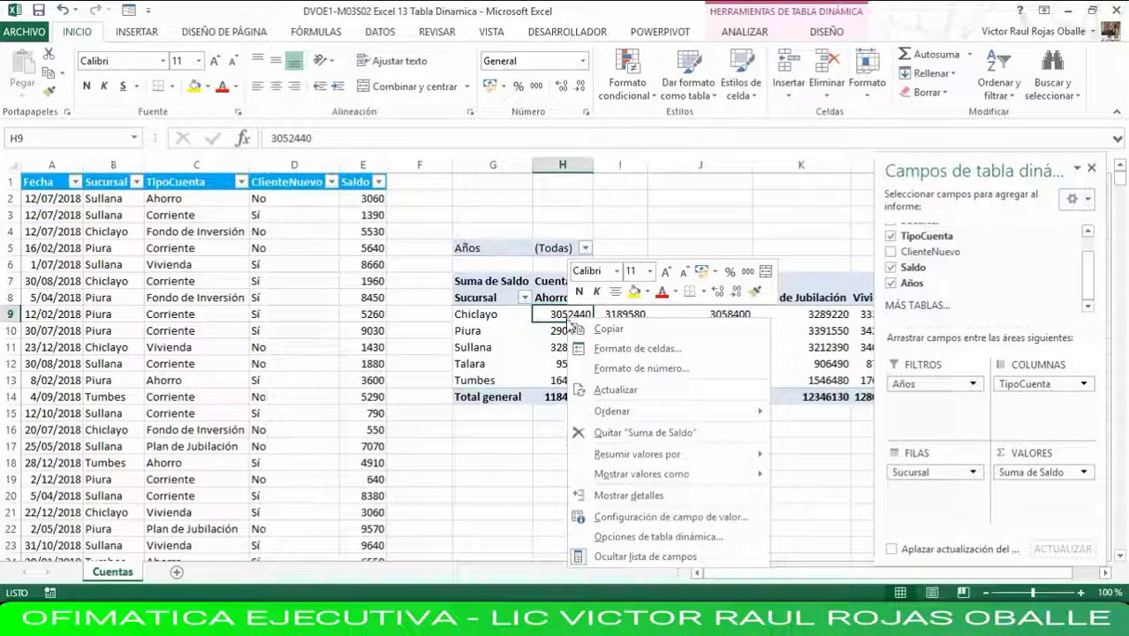
pyautogui.click(722, 519)
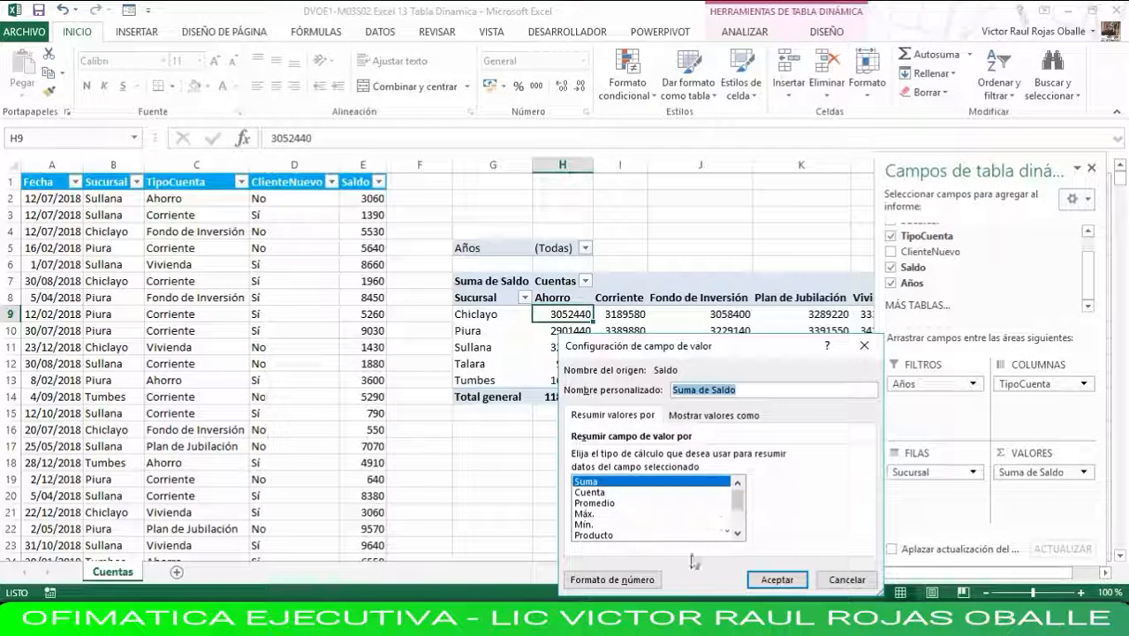
pyautogui.click(611, 580)
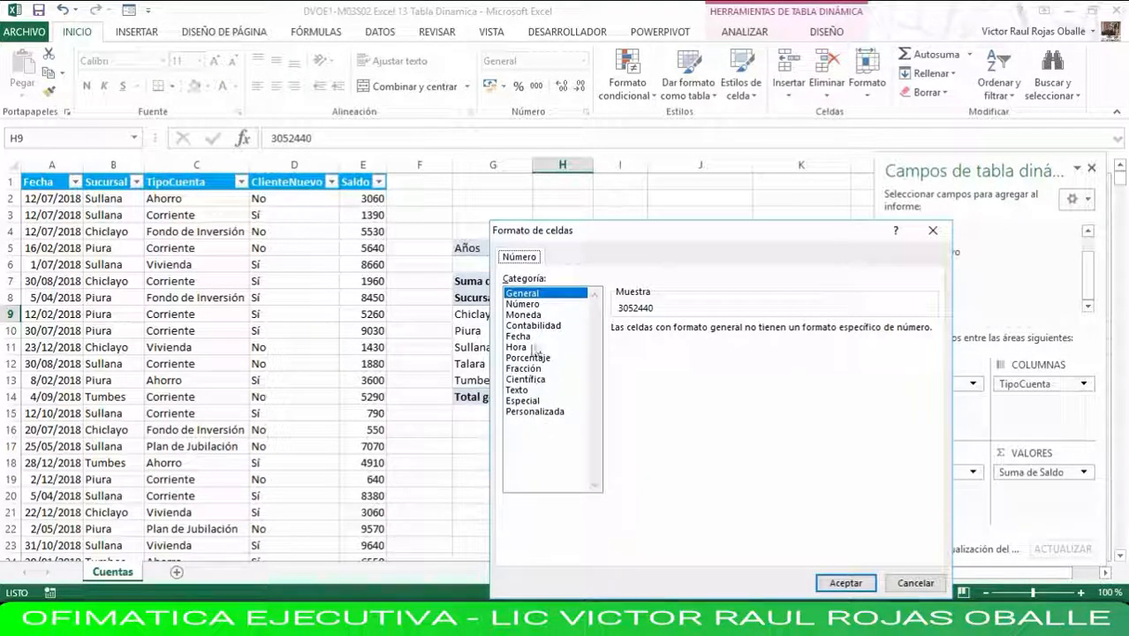
pyautogui.click(523, 304)
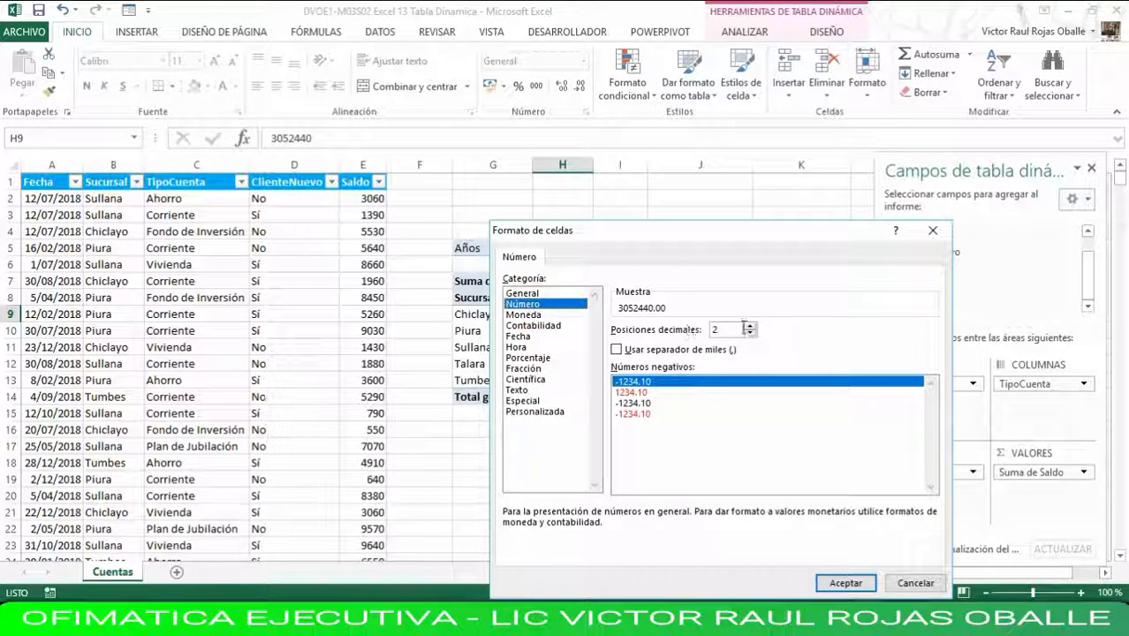
pyautogui.click(842, 585)
pyautogui.click(776, 579)
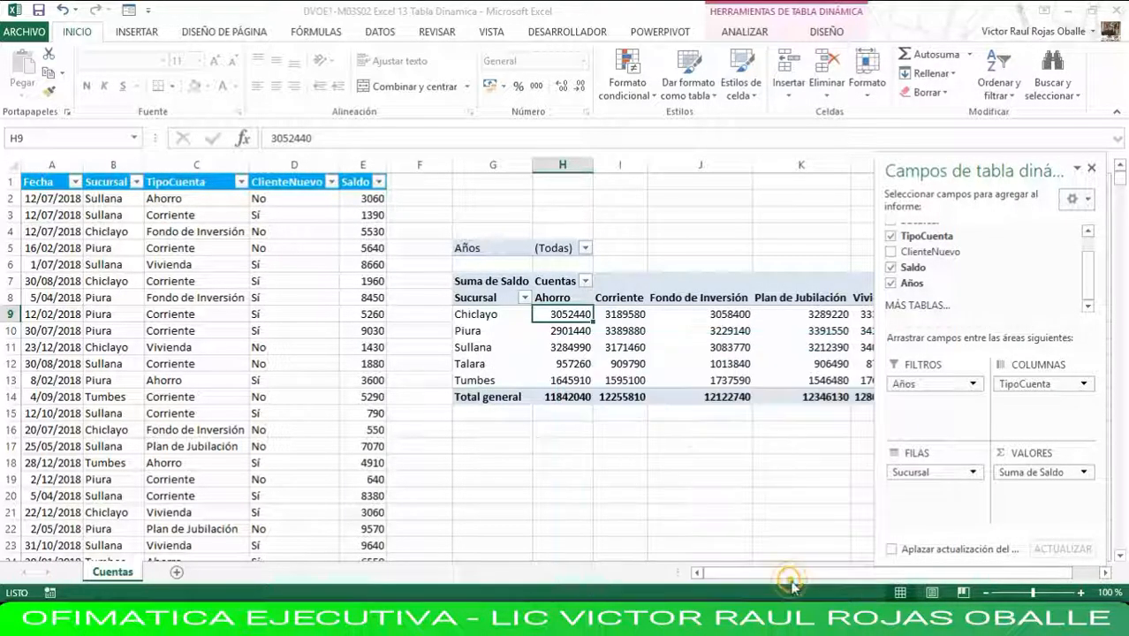
# Set the number format of the pivot table's Suma de Saldo values to Moneda with the S/ symbol and 2 decimal places.
pyautogui.rightClick(560, 315)
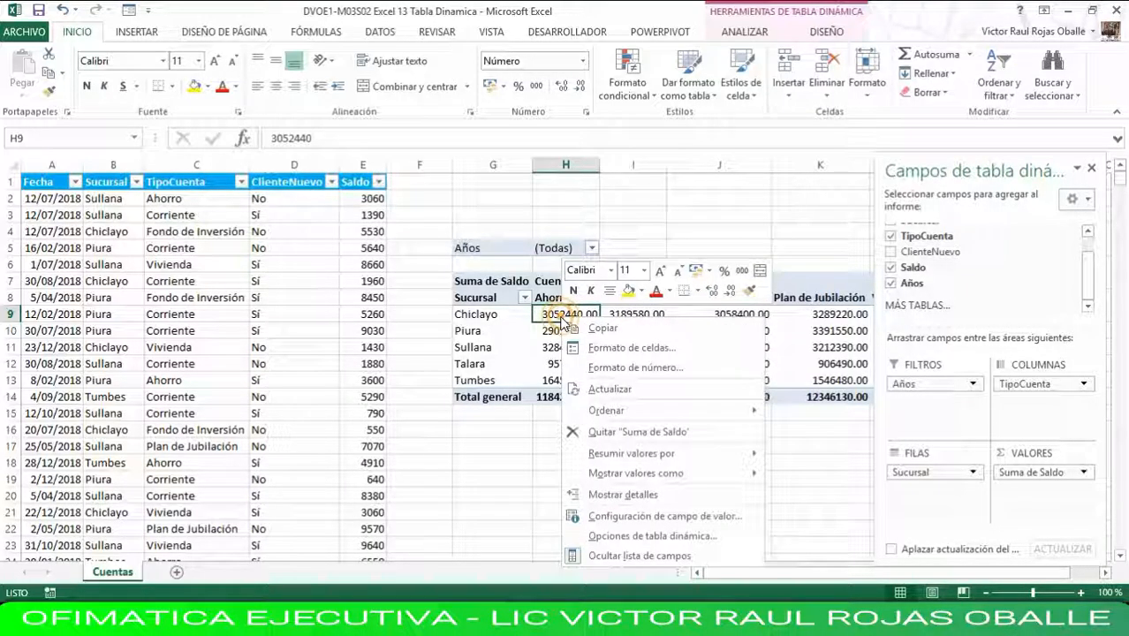
pyautogui.click(732, 523)
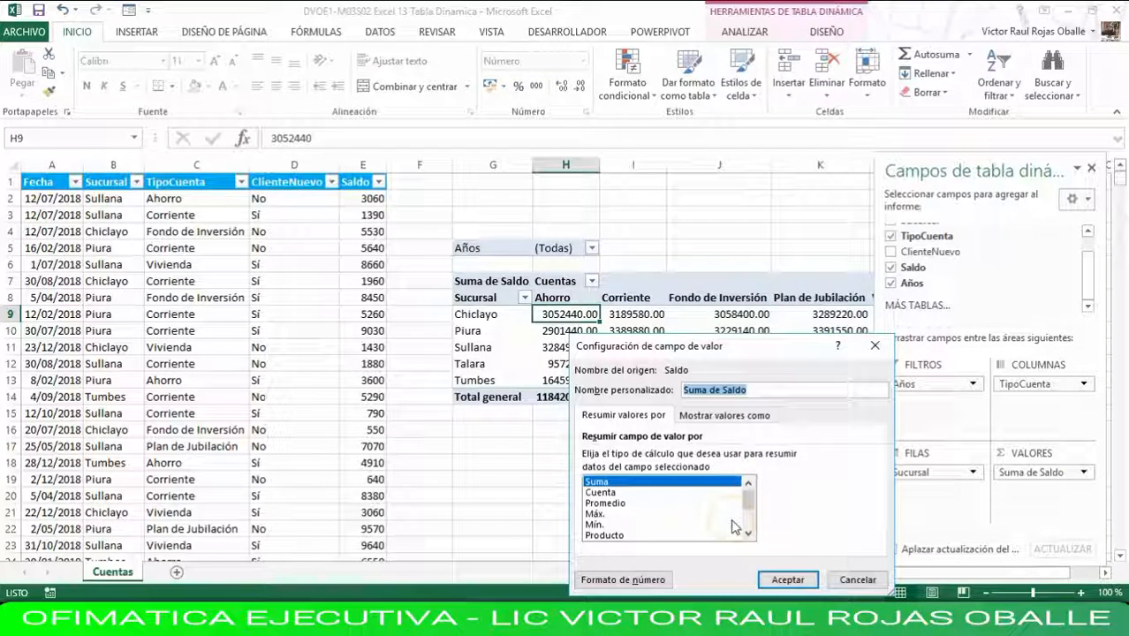
pyautogui.click(638, 581)
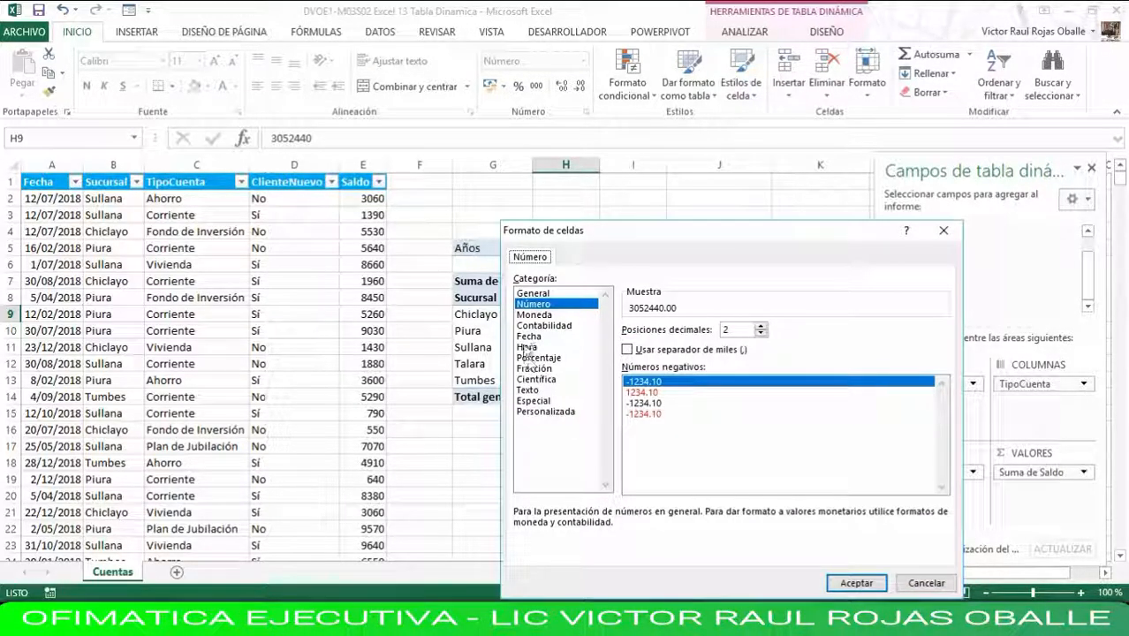
pyautogui.click(531, 316)
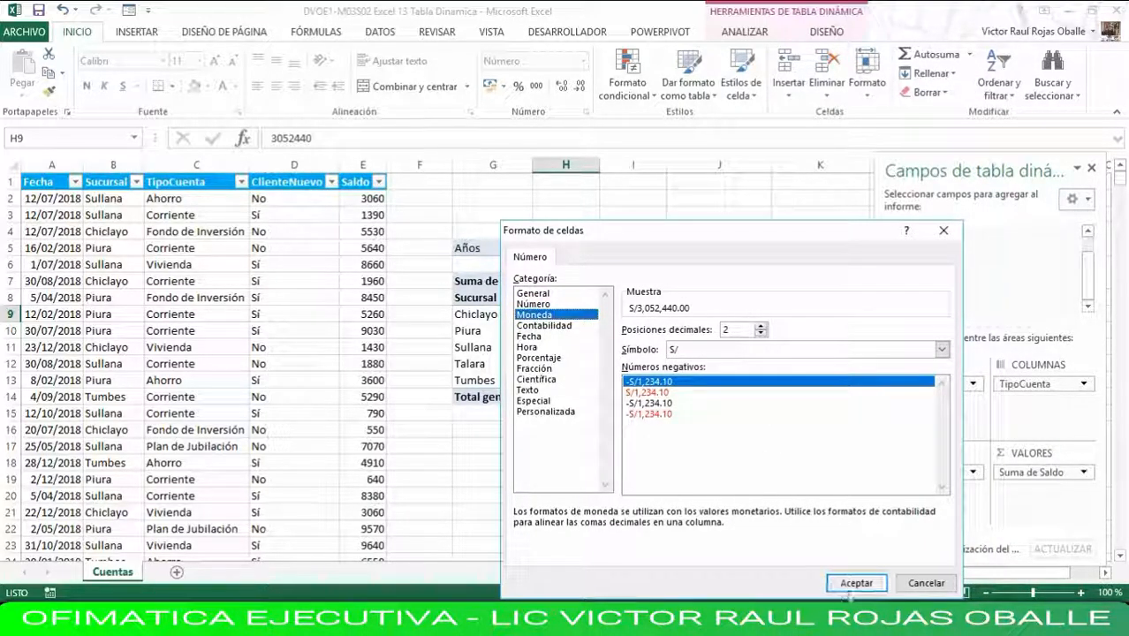
pyautogui.click(857, 584)
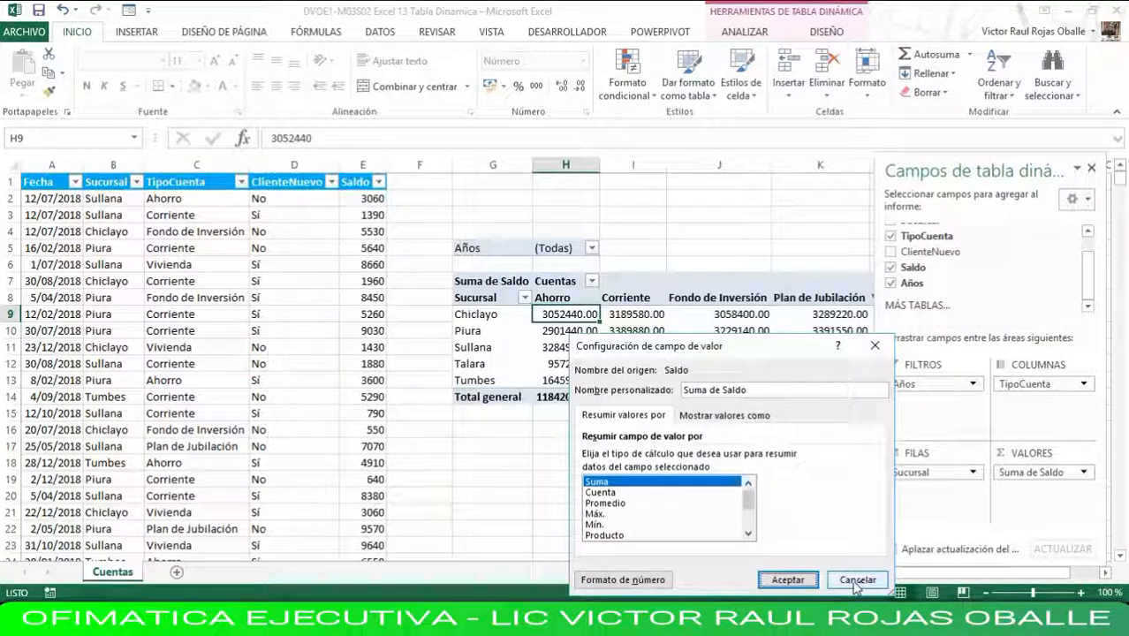
pyautogui.click(788, 582)
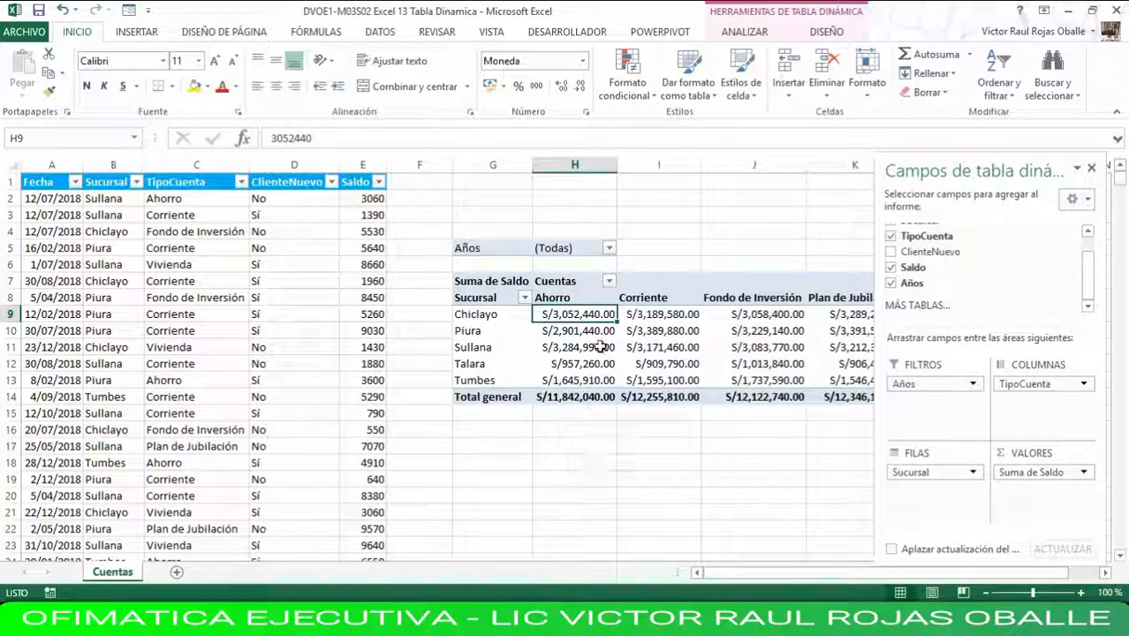
# Examine the currency-formatted pivot table across all account type columns, alongside the source data it summarizes.
pyautogui.moveTo(761, 576); pyautogui.dragTo(865, 583)
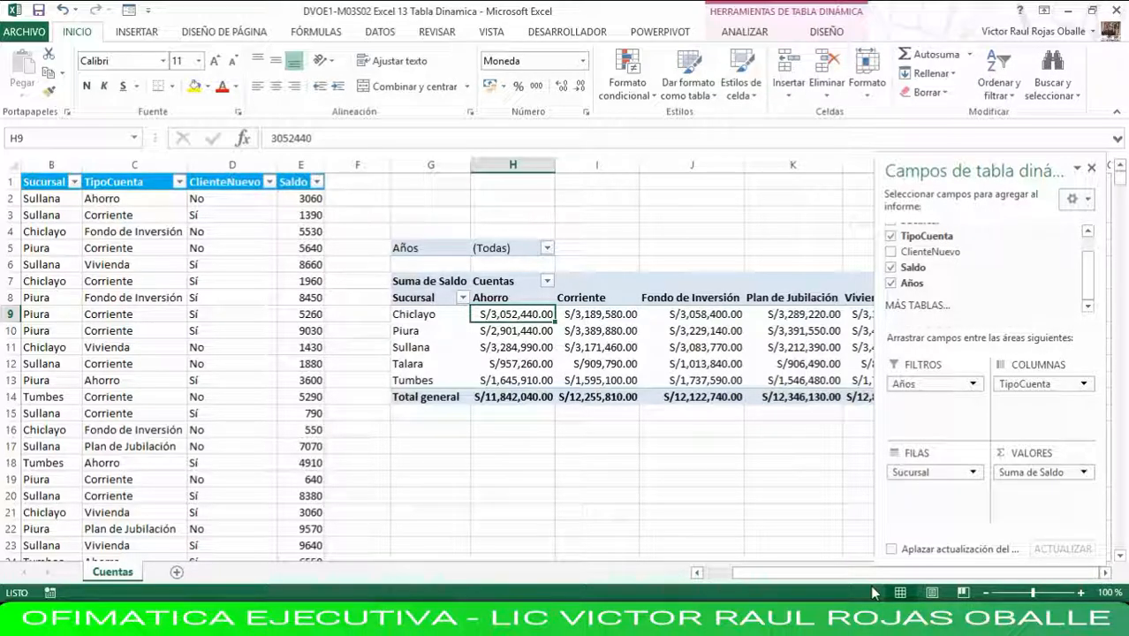
pyautogui.press('Left')
pyautogui.press('Left')
pyautogui.press('Left')
pyautogui.press('Left')
pyautogui.press('Left')
pyautogui.press('Left')
pyautogui.press('Left')
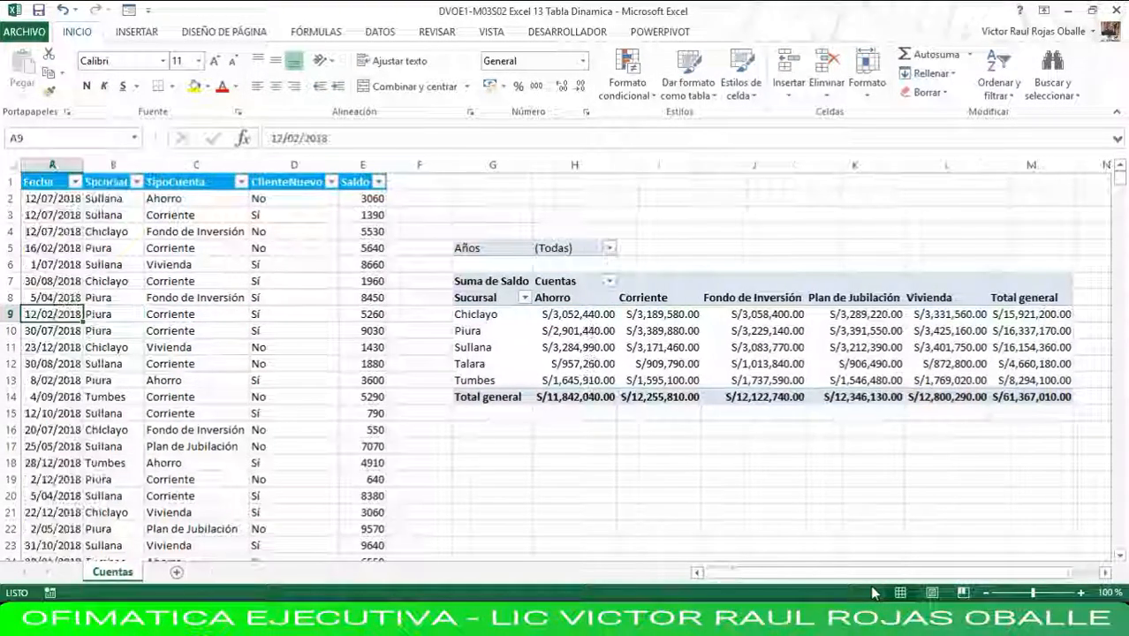
pyautogui.press('Up')
pyautogui.press('Up')
pyautogui.press('Up')
pyautogui.press('Up')
pyautogui.press('Up')
pyautogui.press('Up')
pyautogui.press('Up')
pyautogui.press('Up')
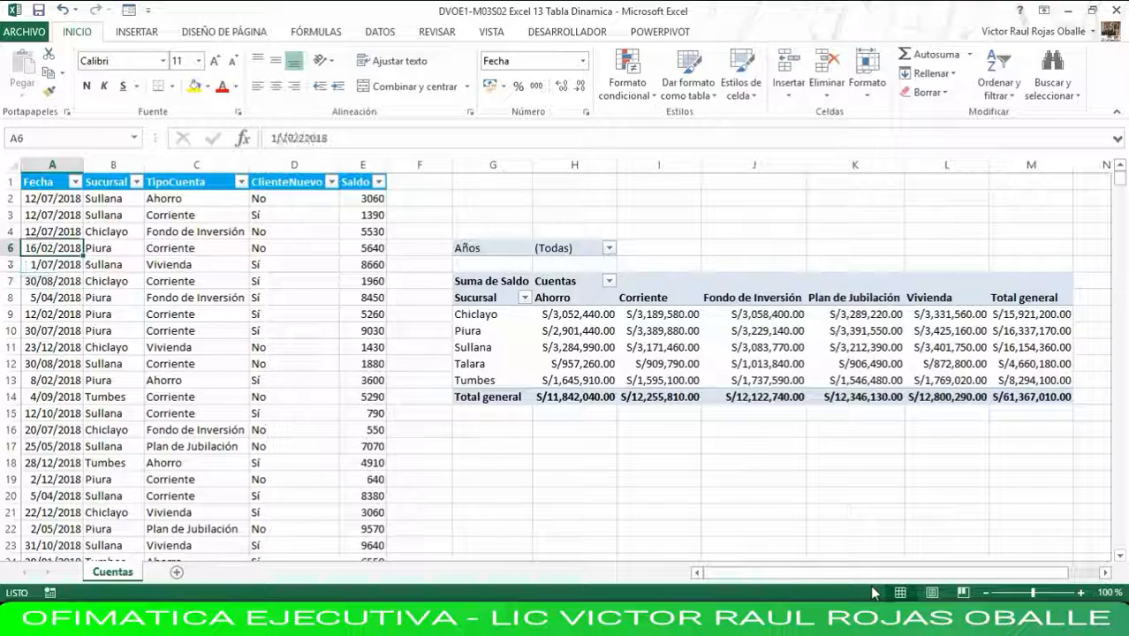
pyautogui.press('Down')
pyautogui.press('Down')
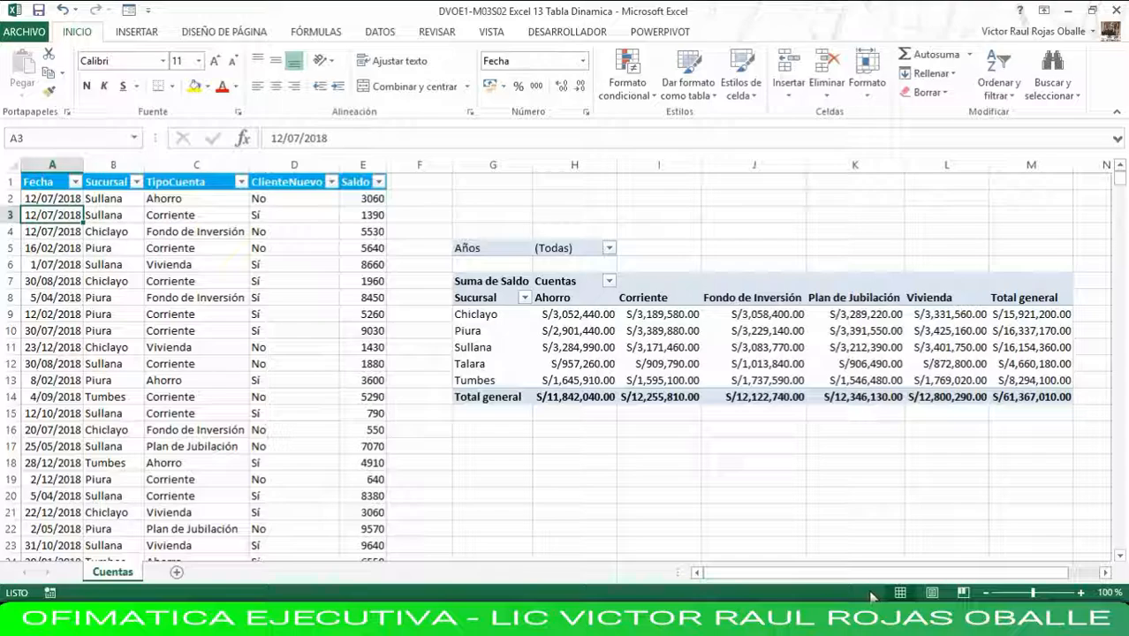
# Begin a new record directly below the last row of source data, entering the date 31/03/2018 in cell A12245.
pyautogui.hotkey('ctrl', 'End')
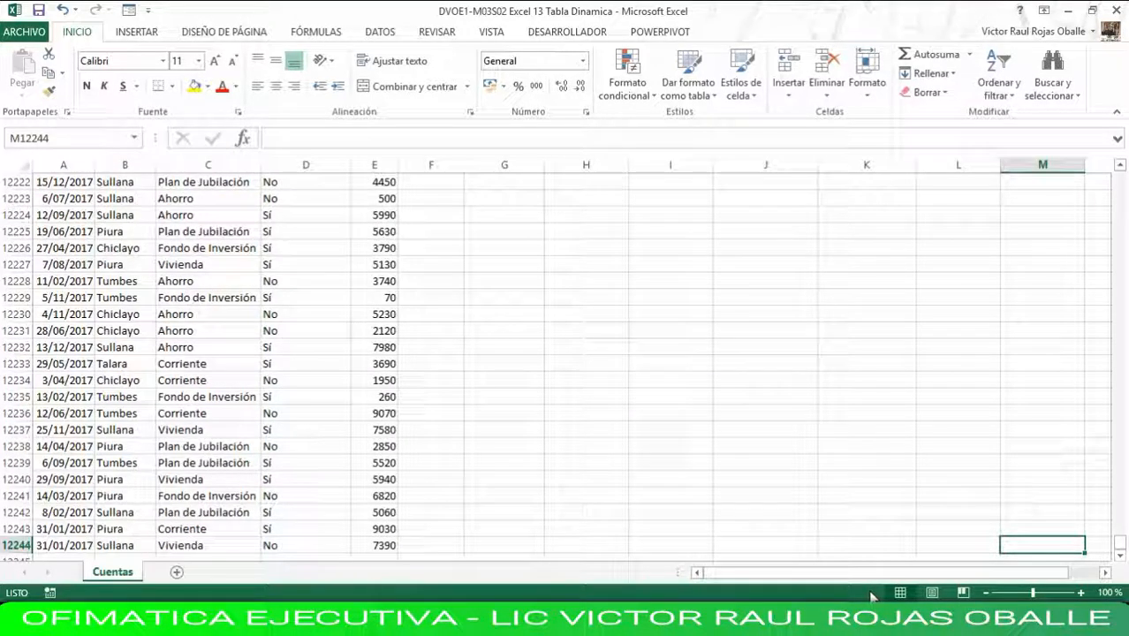
pyautogui.press('Down')
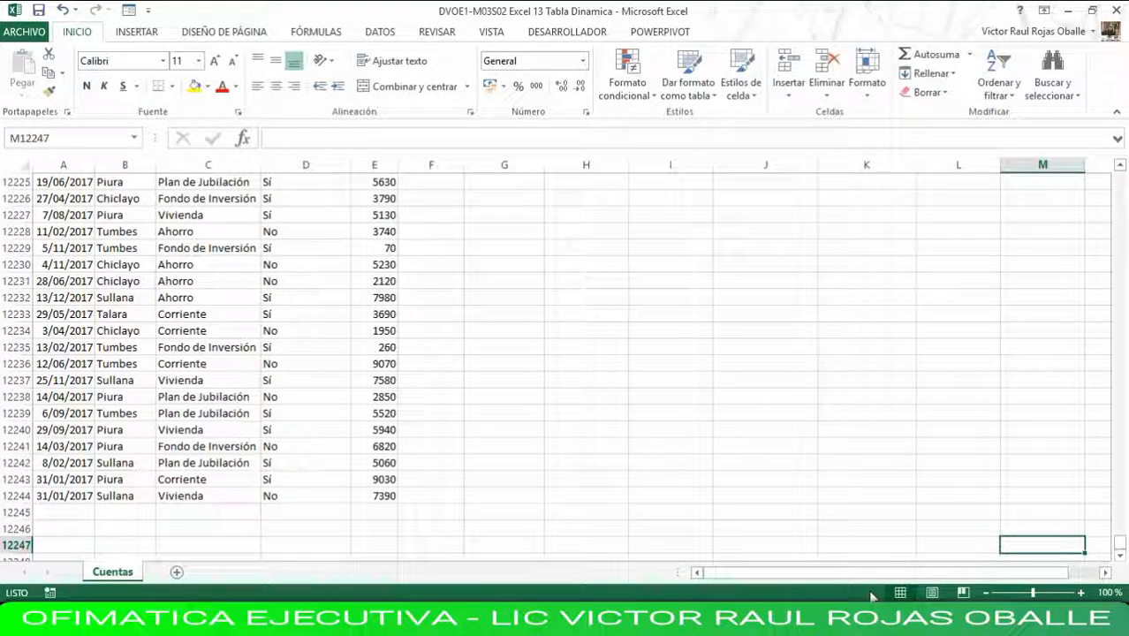
pyautogui.press('Right')
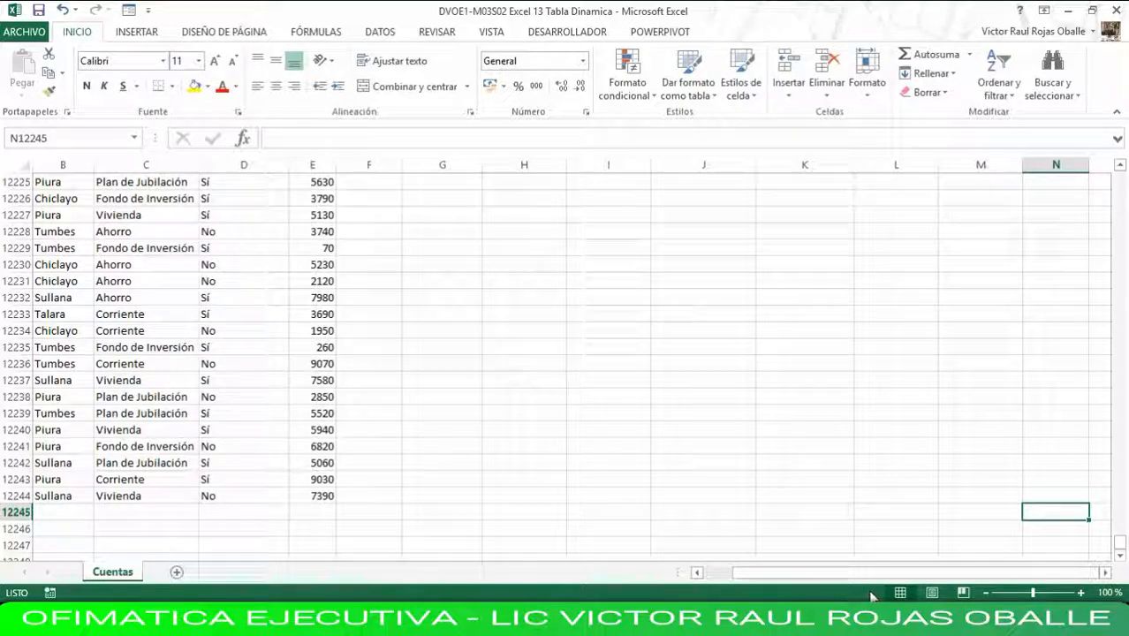
pyautogui.click(144, 517)
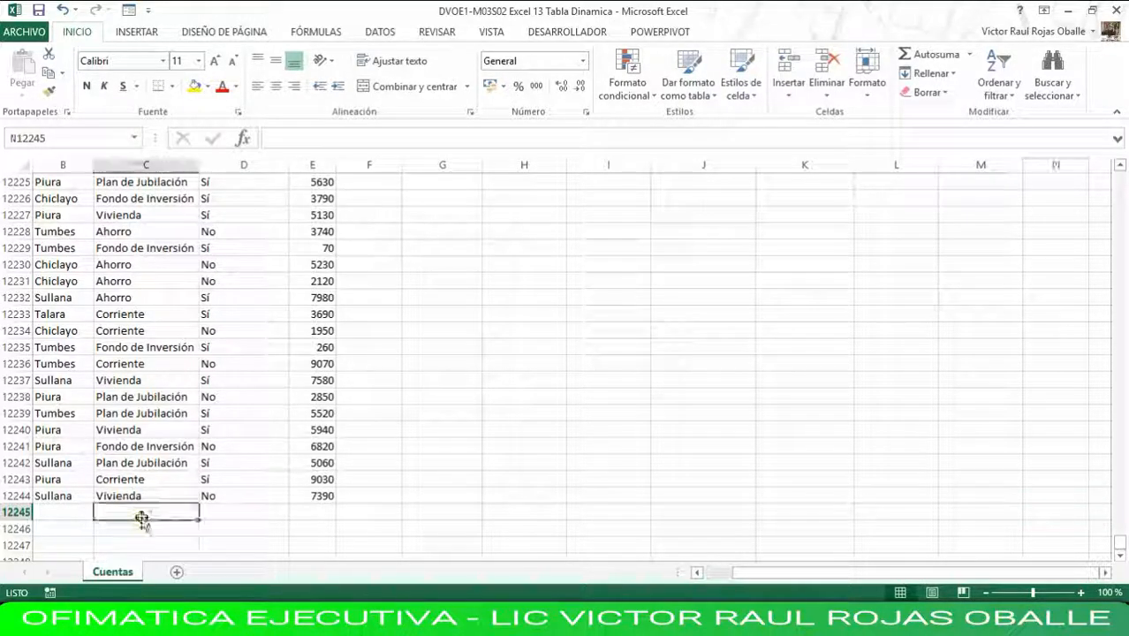
pyautogui.press('Home')
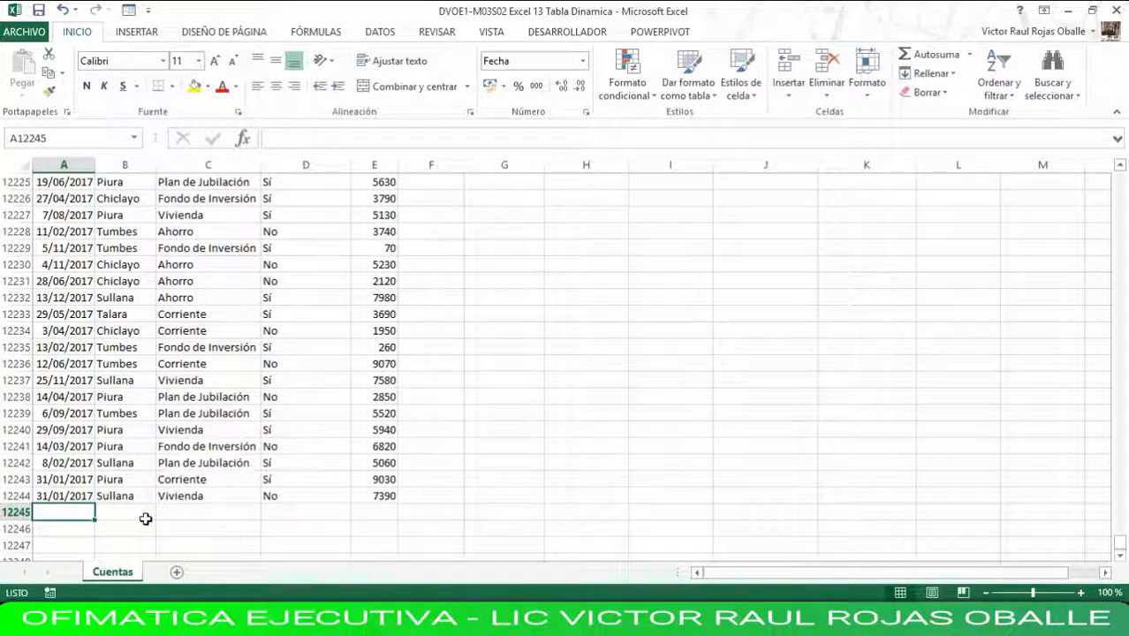
pyautogui.write('31')
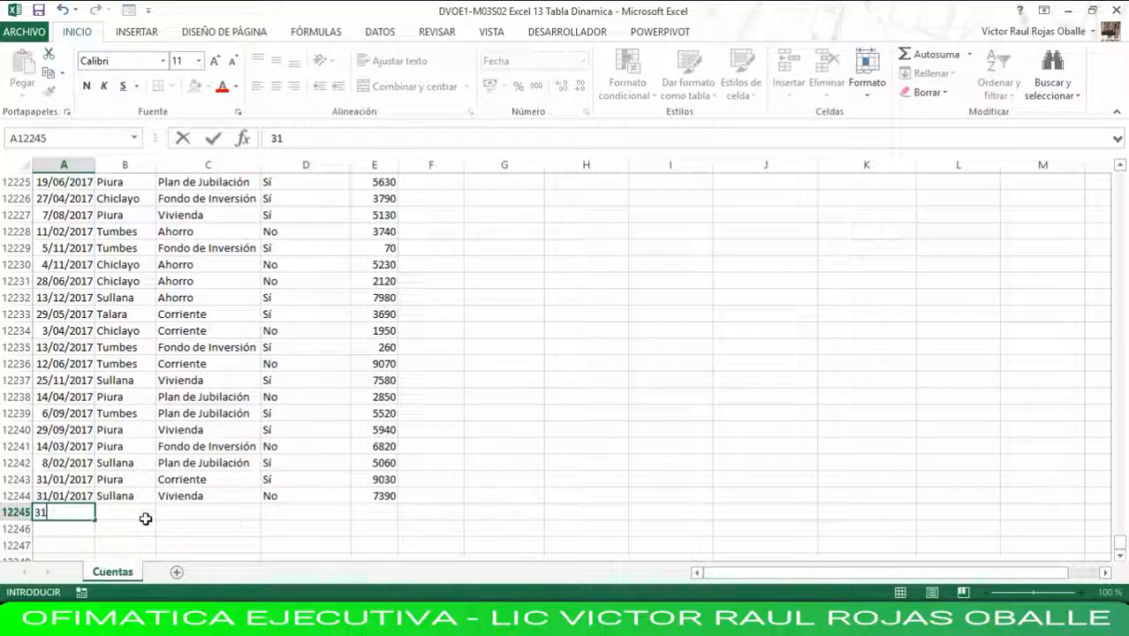
pyautogui.write('/03/2018')
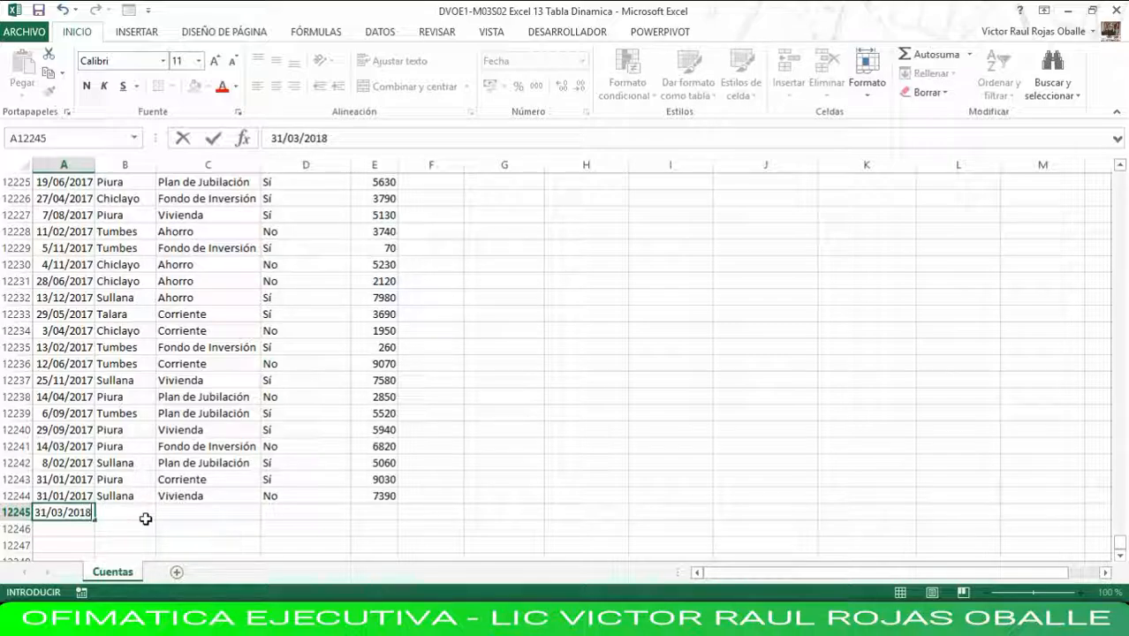
pyautogui.click(146, 518)
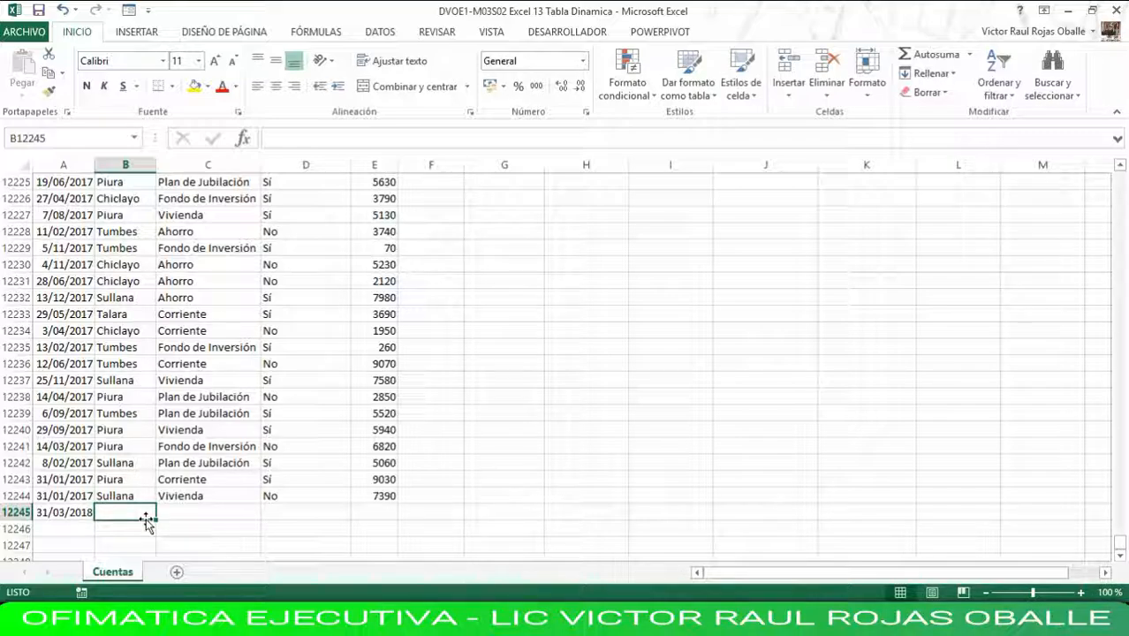
# Complete row 12245 with Sucursal Lima, TipoCuenta Vivienda, ClienteNuevo Si and Saldo 10000000.
pyautogui.write('Lima')
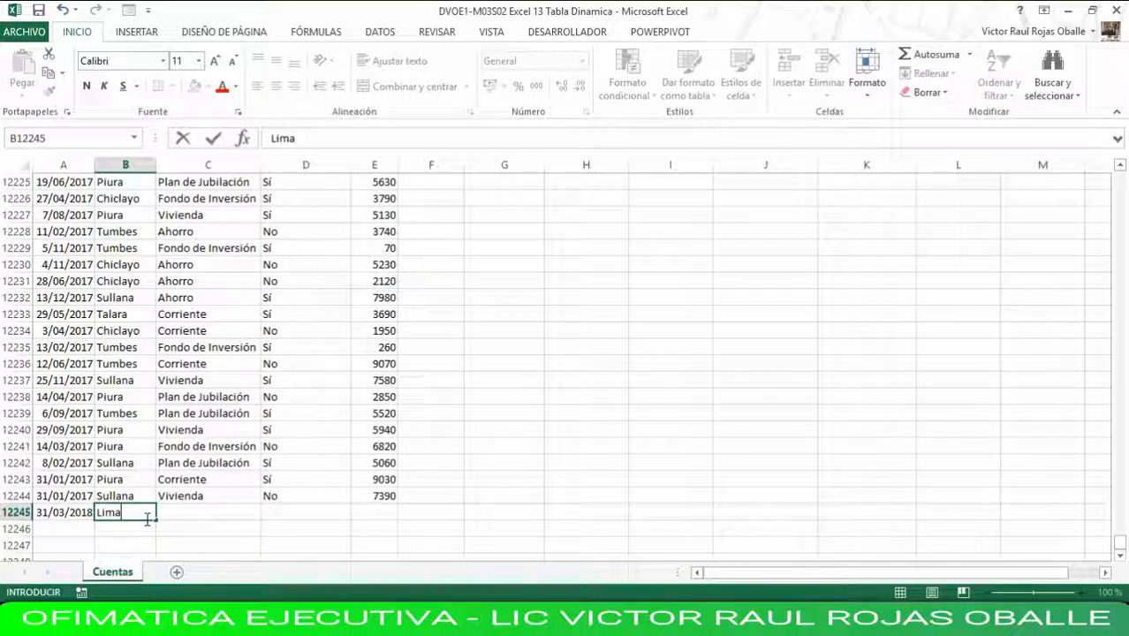
pyautogui.press('Tab')
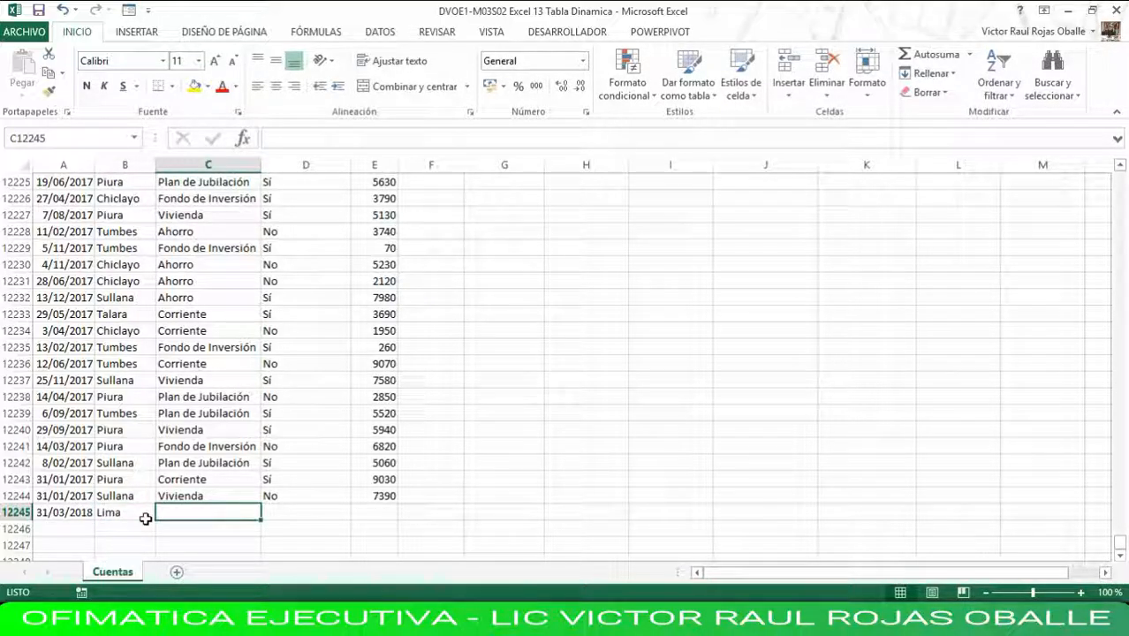
pyautogui.write('Vivienda')
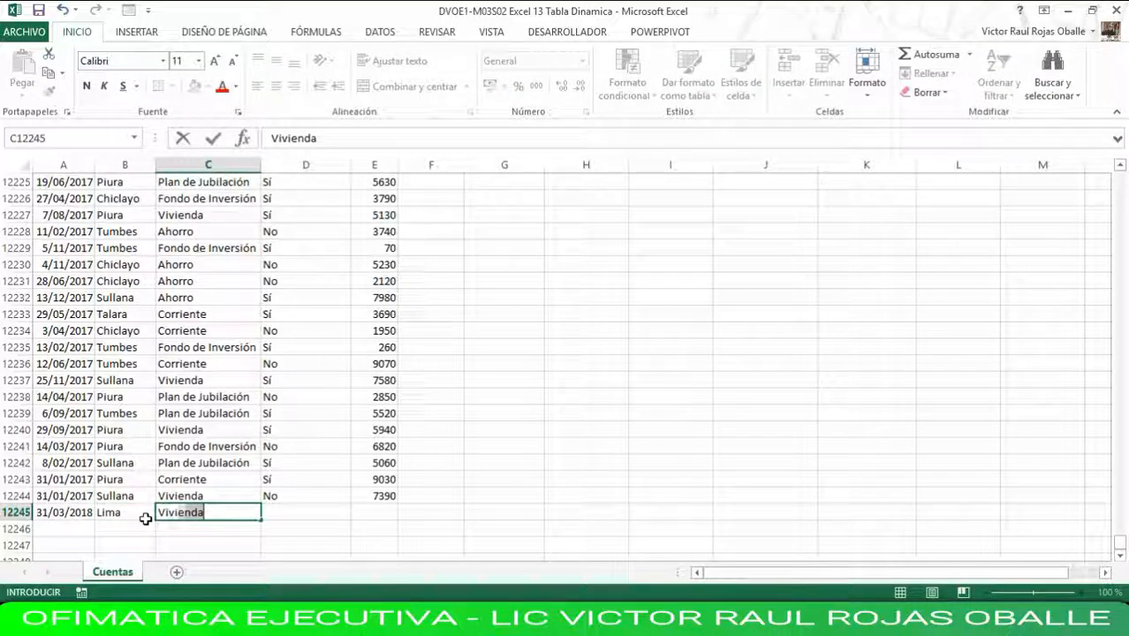
pyautogui.press('Tab')
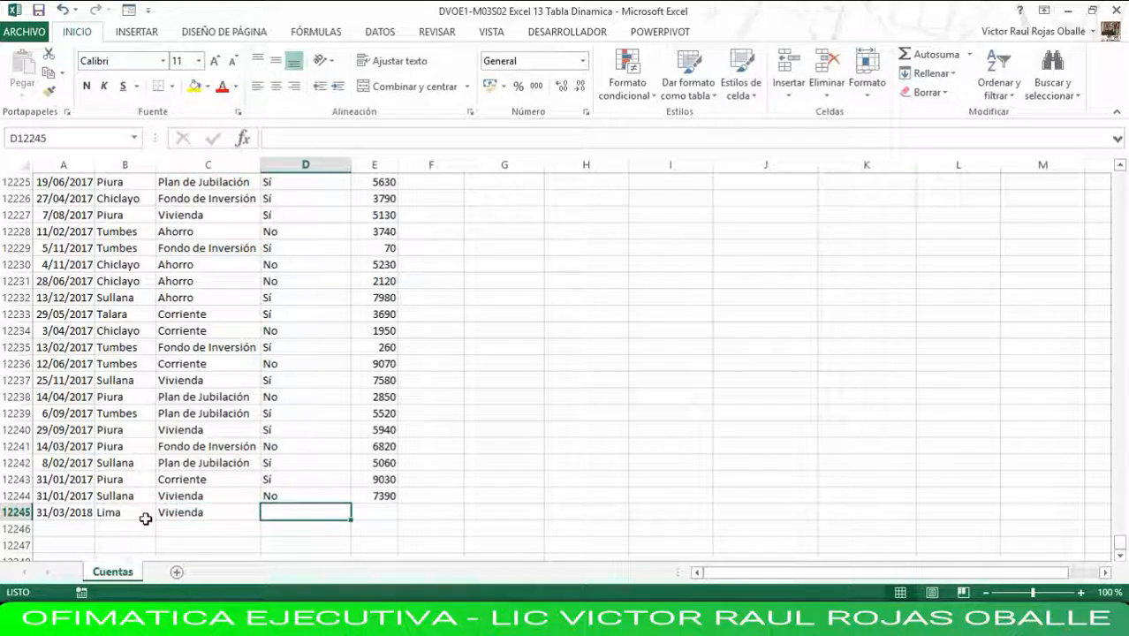
pyautogui.write('Sí')
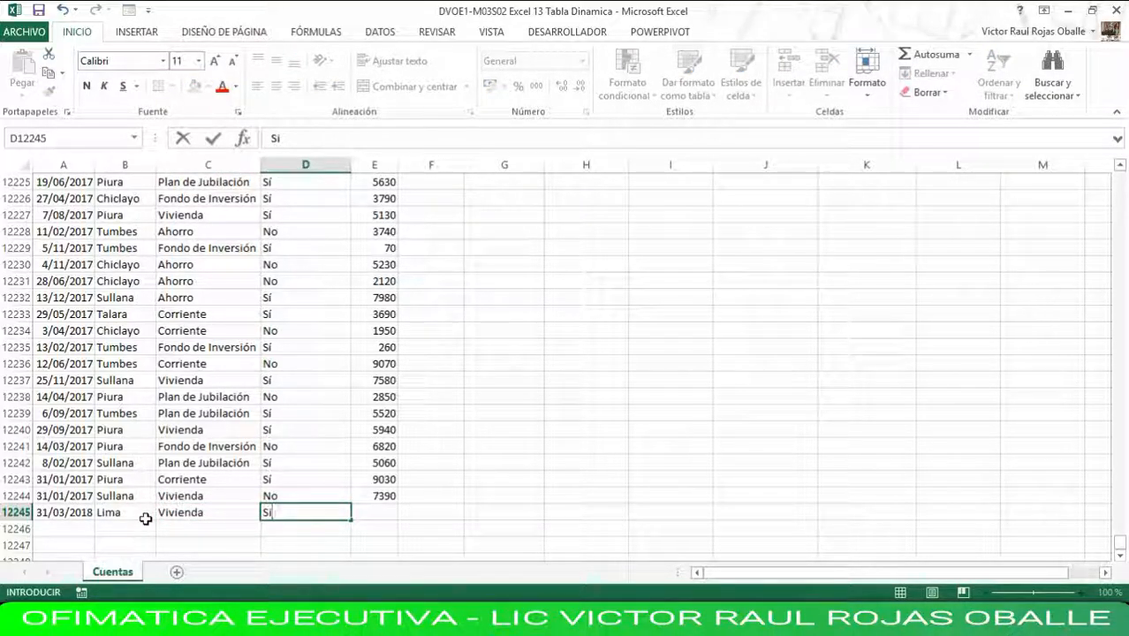
pyautogui.press('Tab')
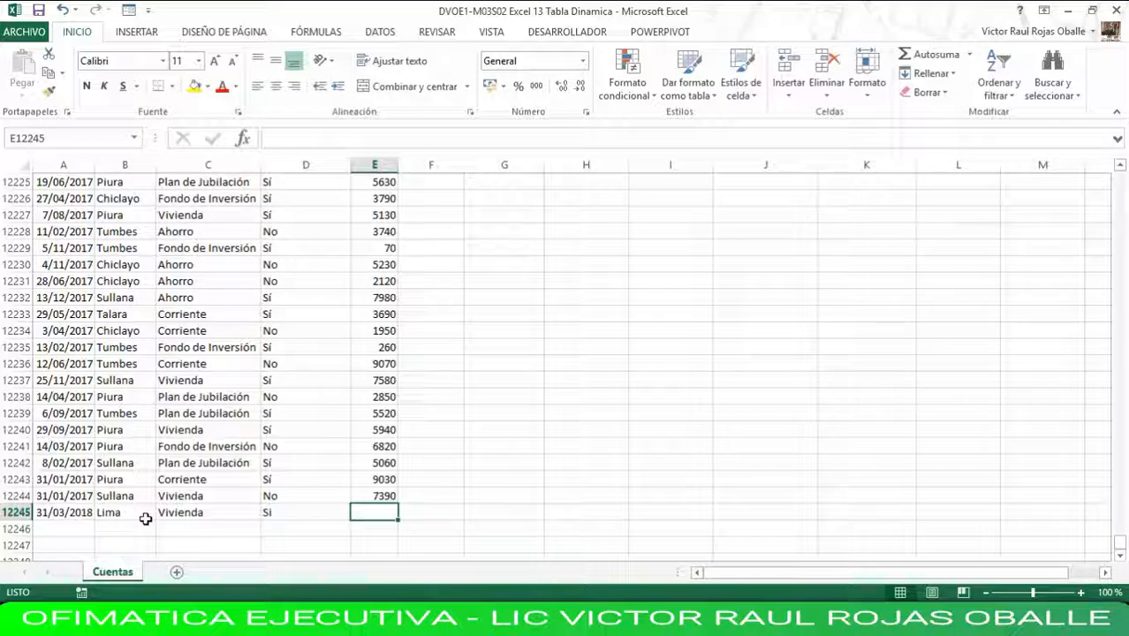
pyautogui.write('10000000')
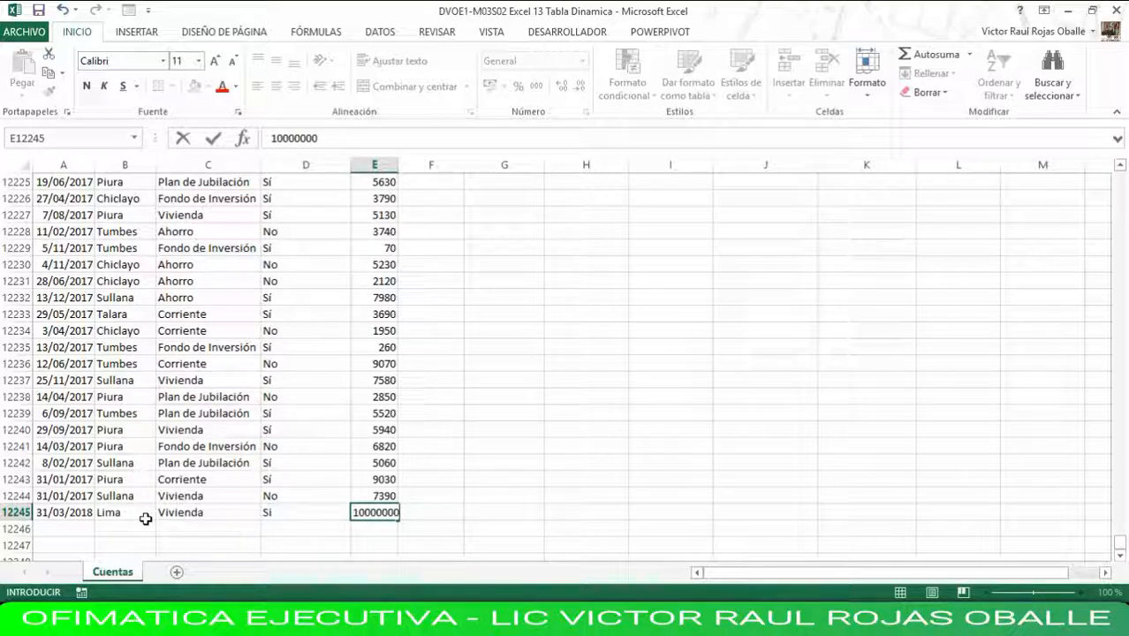
pyautogui.press('Return')
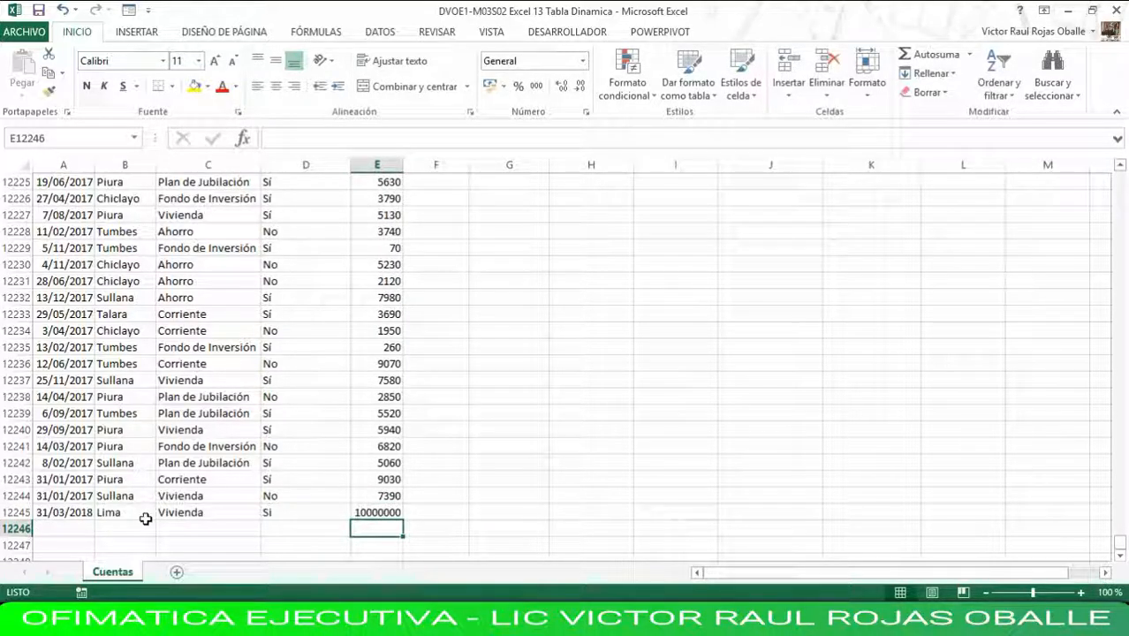
pyautogui.press('Up')
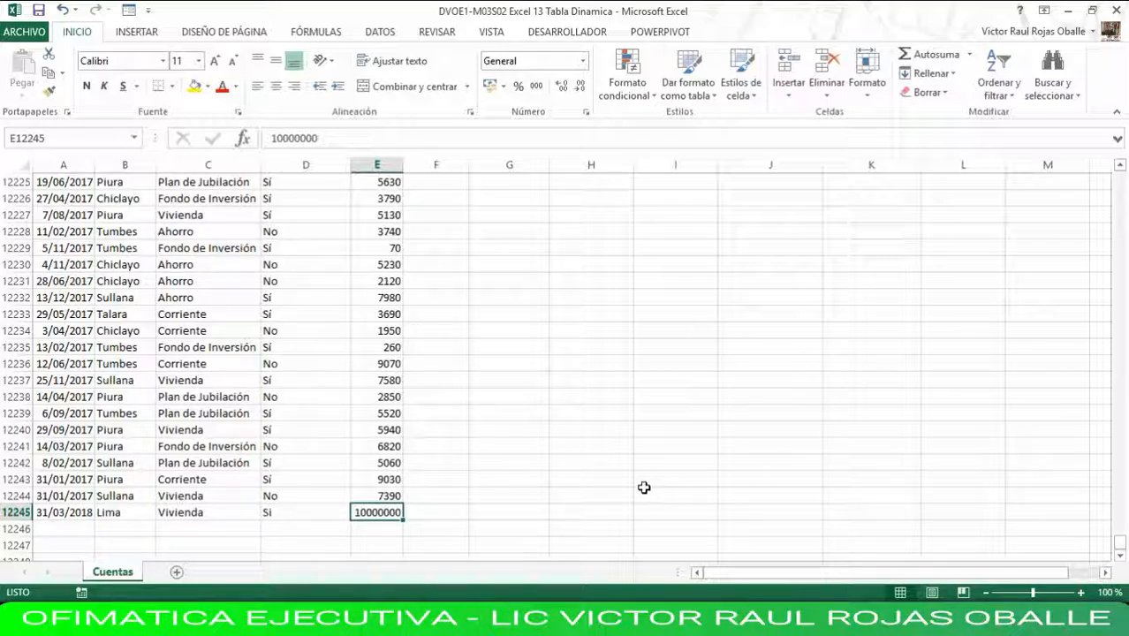
# Return to the pivot table at the start of the sheet and refresh all its data with Actualizar todo.
pyautogui.hotkey('ctrl', 'Home')
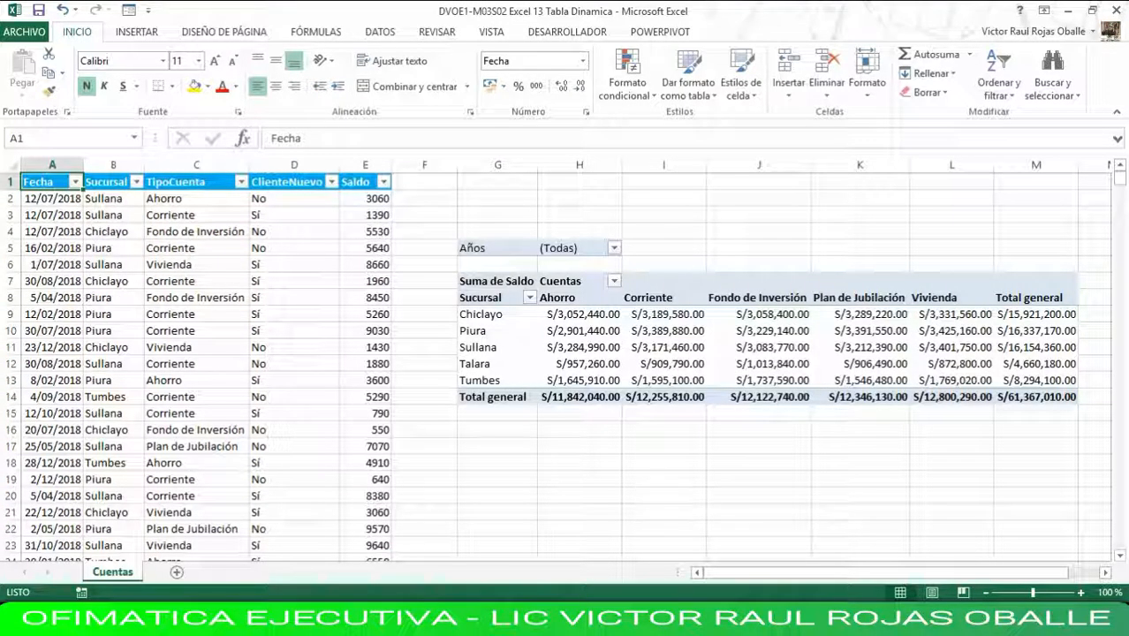
pyautogui.click(579, 318)
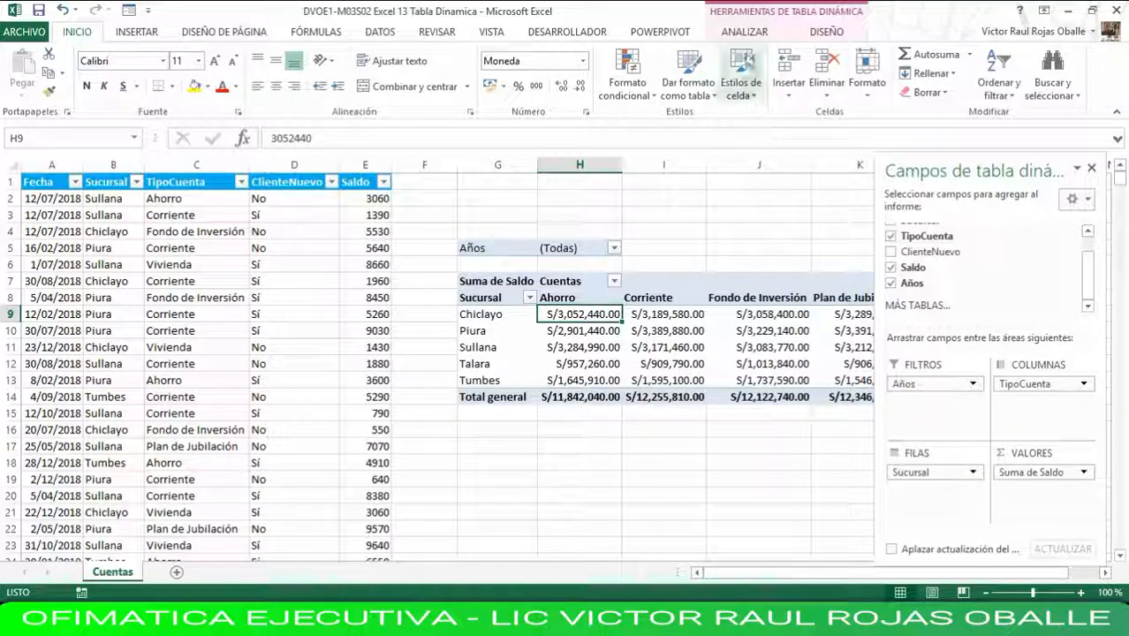
pyautogui.click(747, 33)
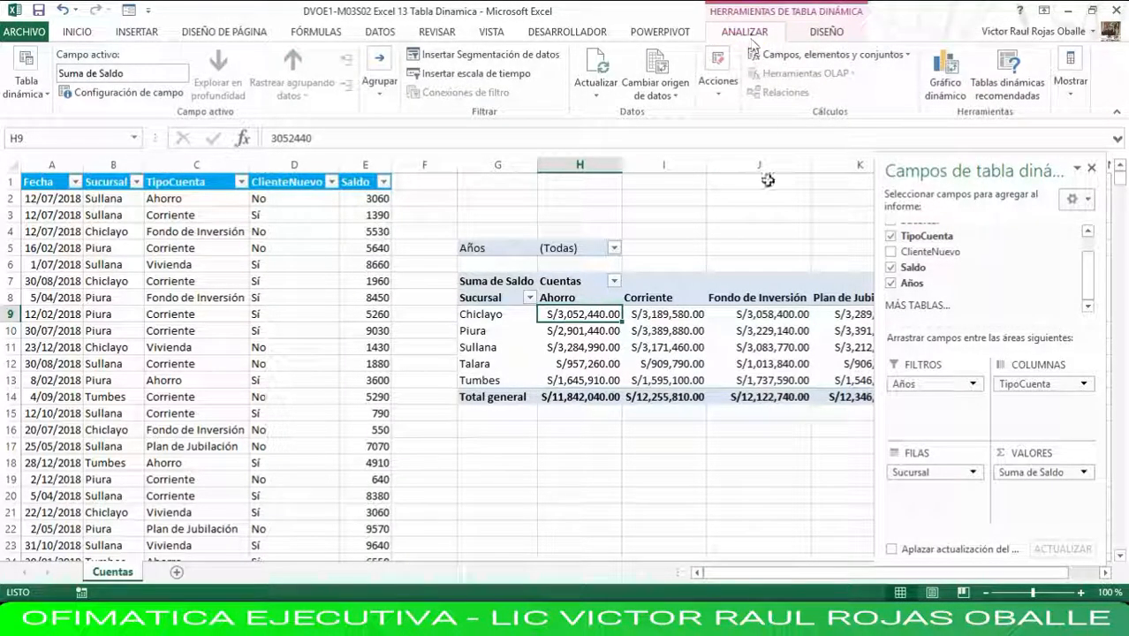
pyautogui.click(598, 71)
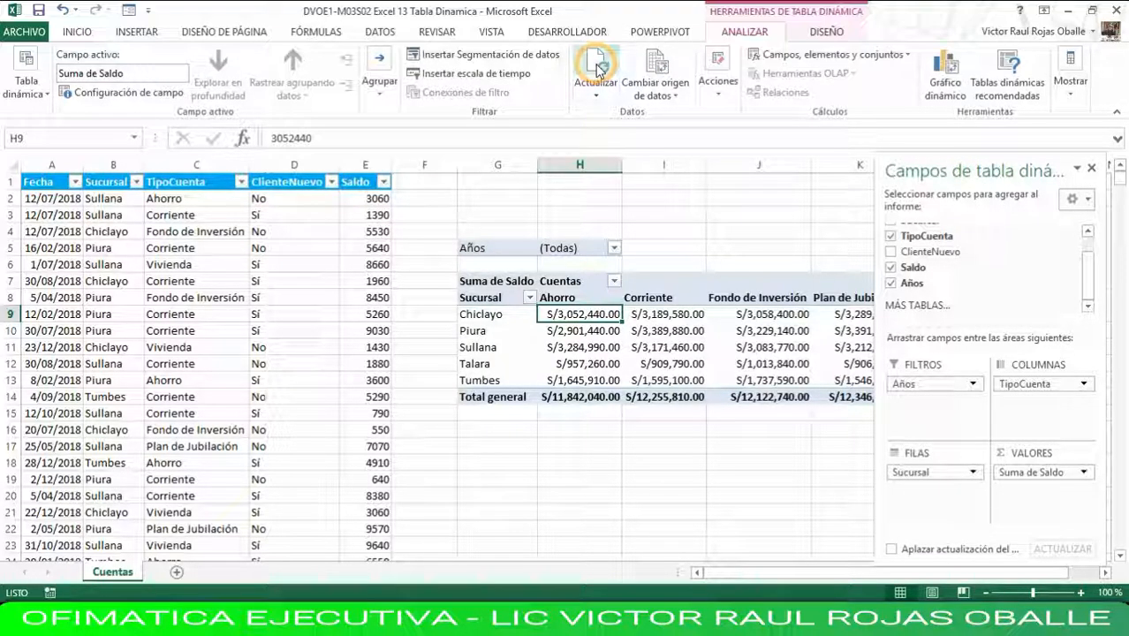
pyautogui.click(602, 88)
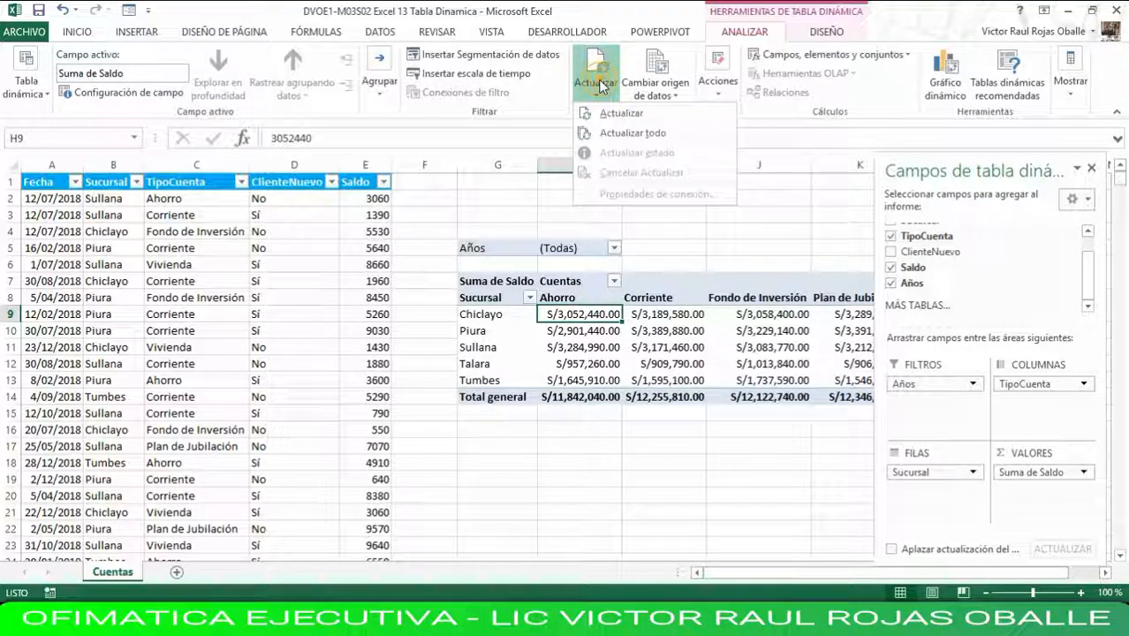
pyautogui.click(603, 132)
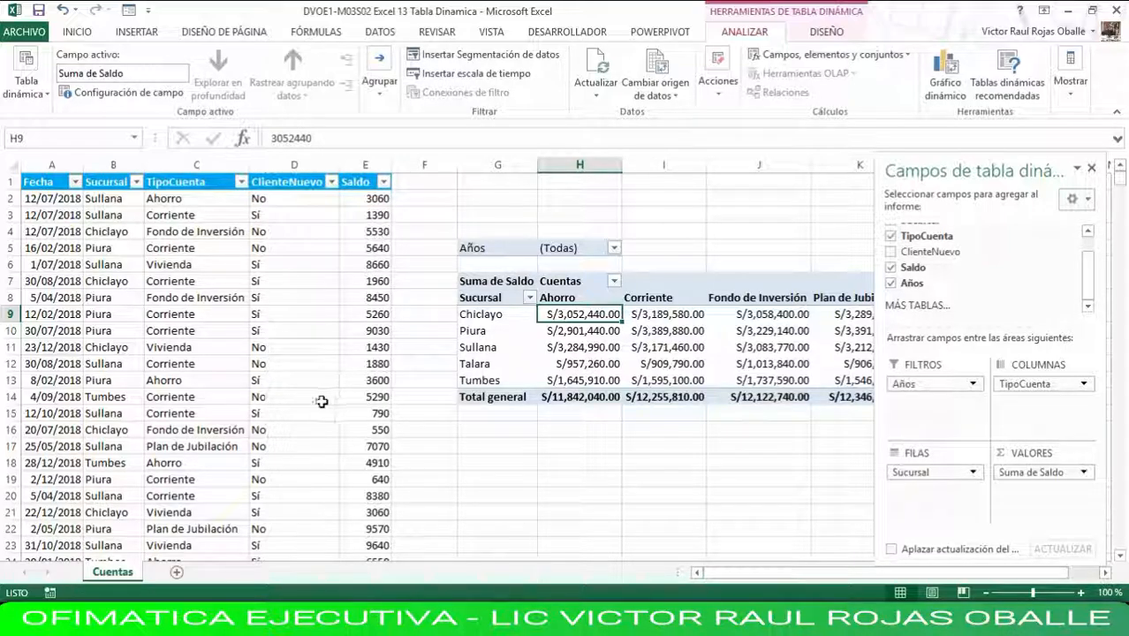
# Change the pivot table's data source range to Cuentas!$A$1:$E$12245 so it includes the new Lima record in row 12245.
pyautogui.hotkey('ctrl', 'End')
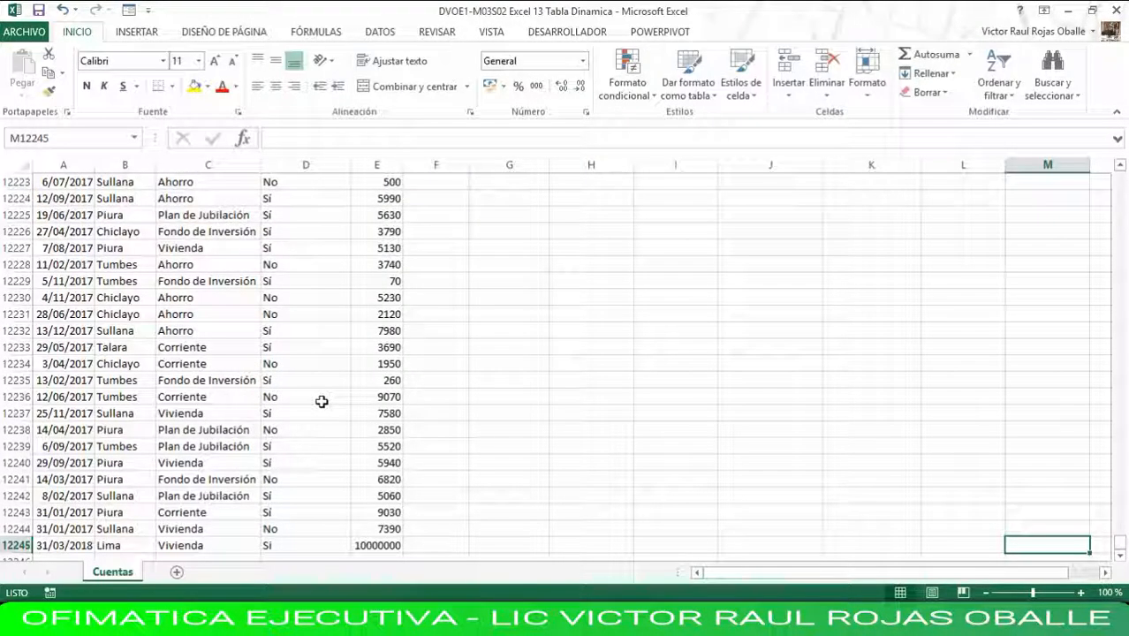
pyautogui.click(18, 544)
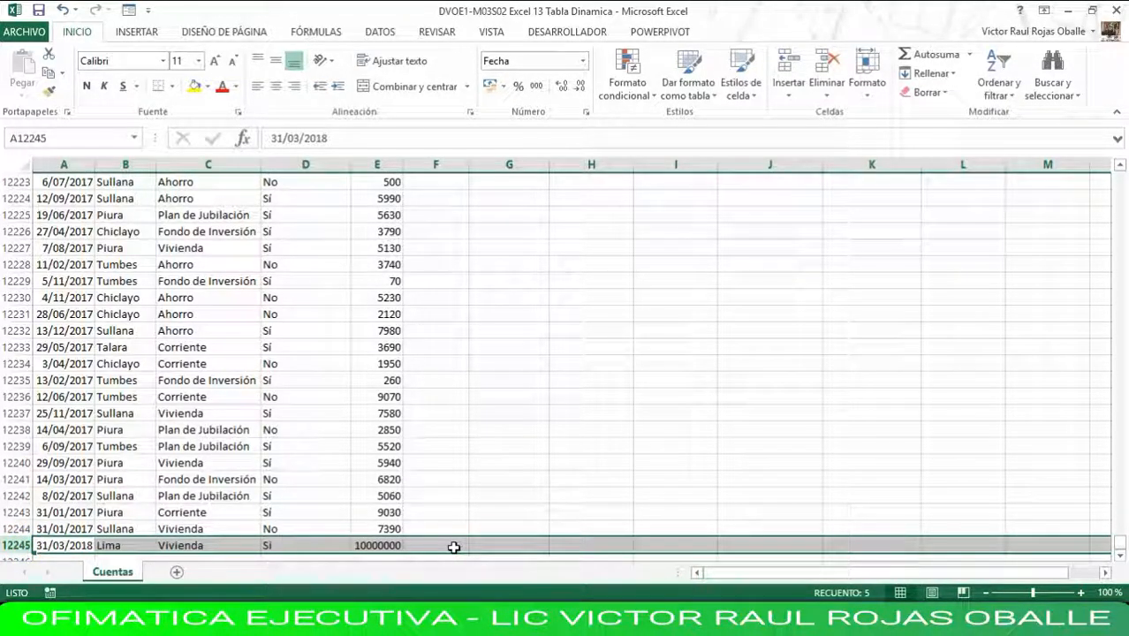
pyautogui.hotkey('ctrl', 'Home')
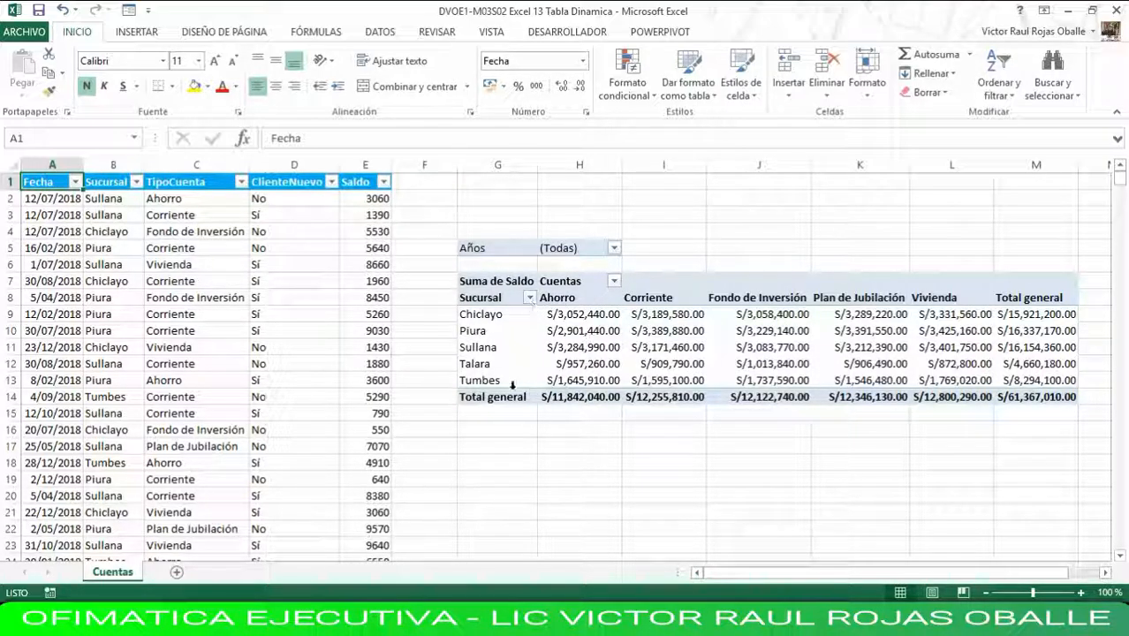
pyautogui.click(585, 315)
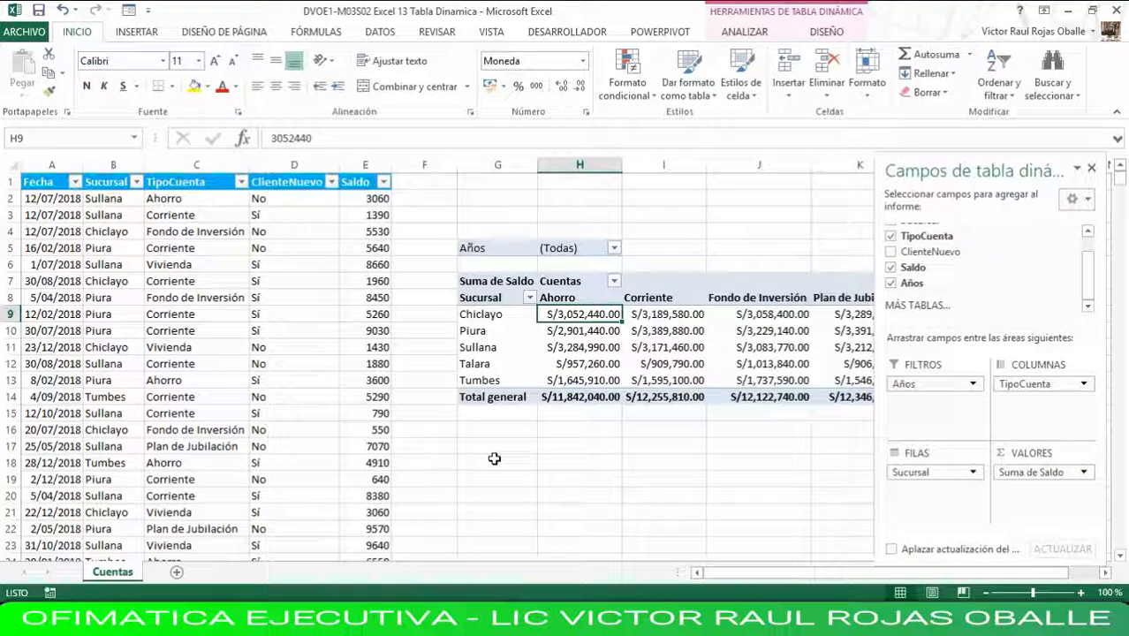
pyautogui.click(75, 217)
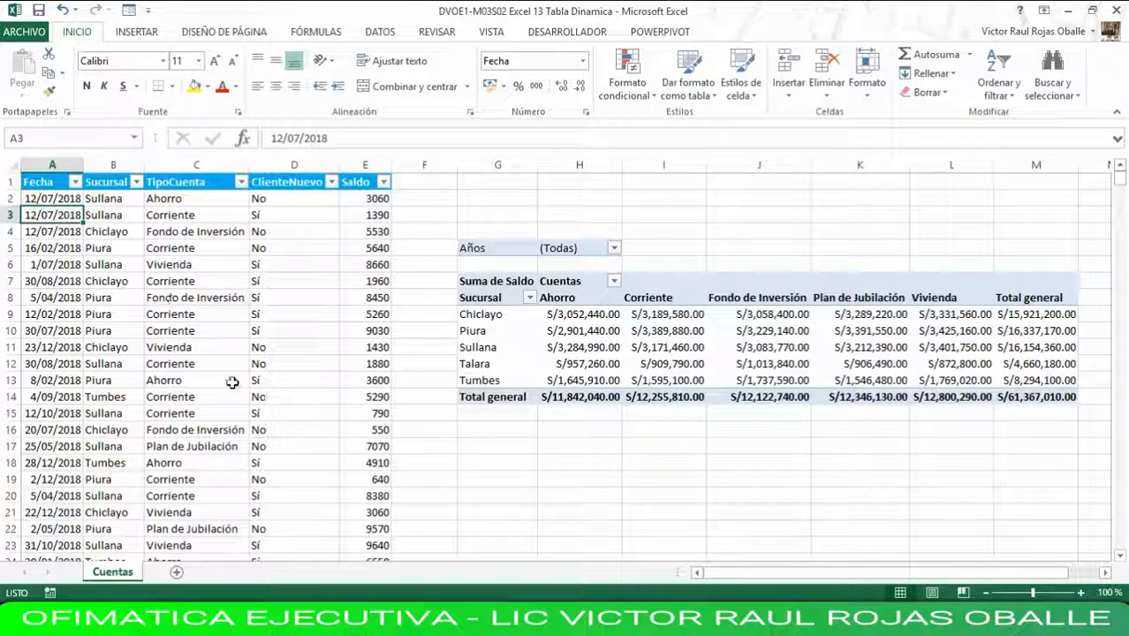
pyautogui.click(588, 345)
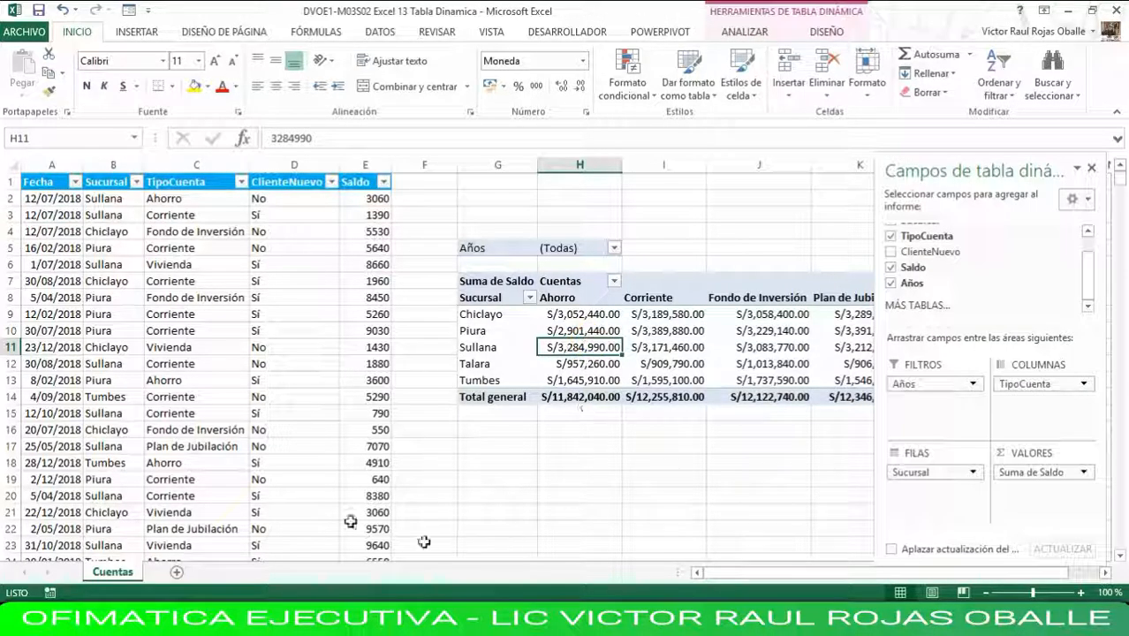
pyautogui.click(763, 35)
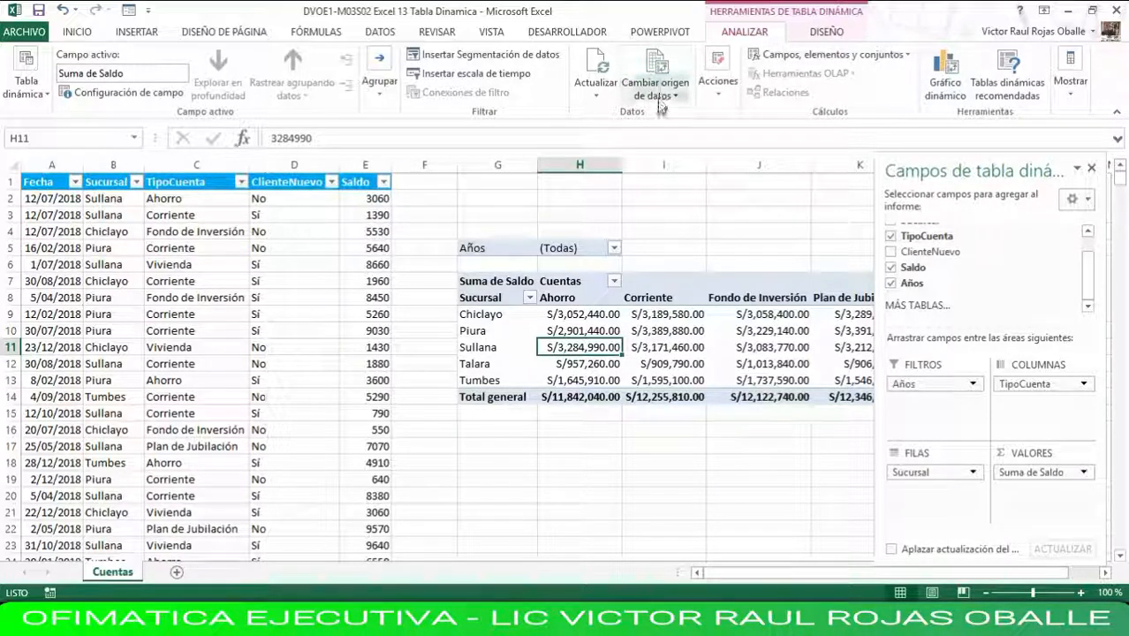
pyautogui.click(654, 70)
pyautogui.moveTo(958, 277); pyautogui.dragTo(649, 427)
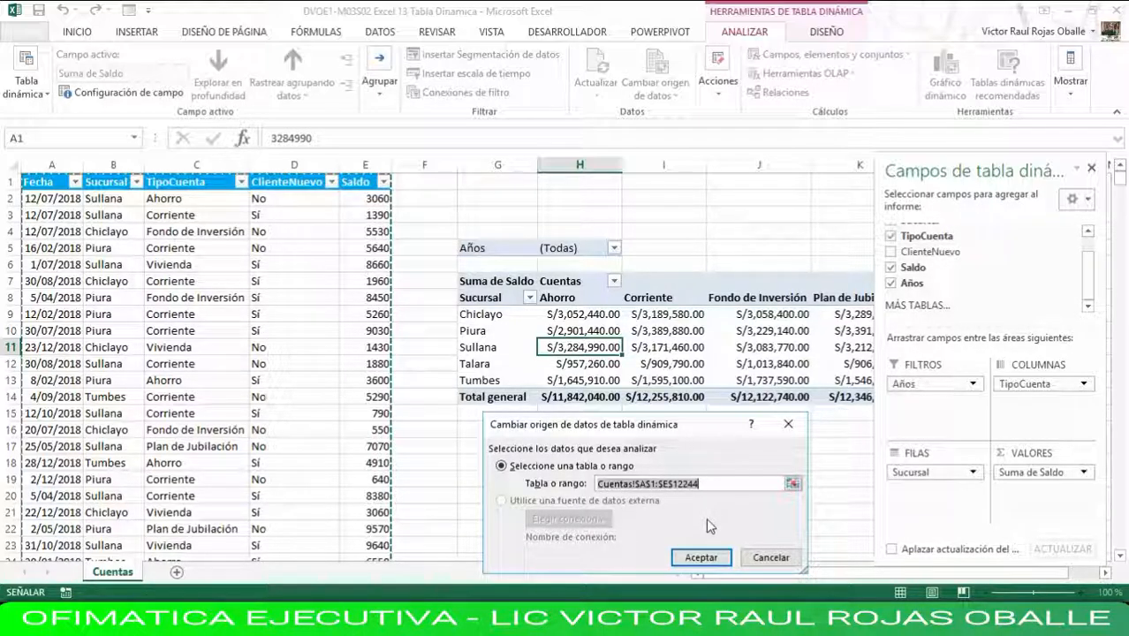
pyautogui.click(707, 483)
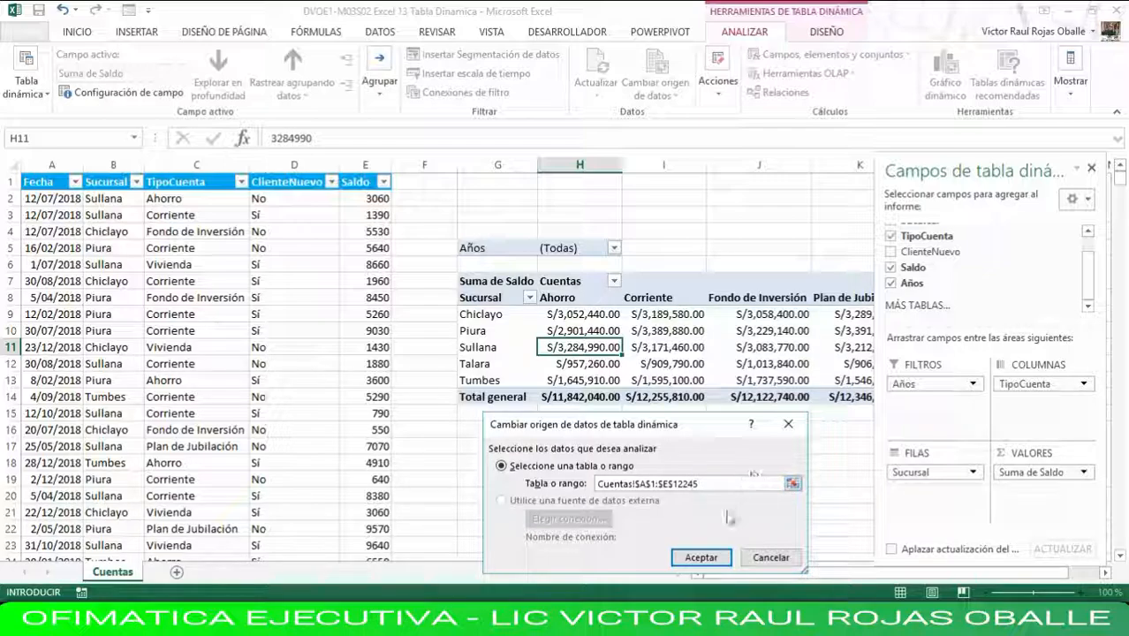
pyautogui.click(700, 557)
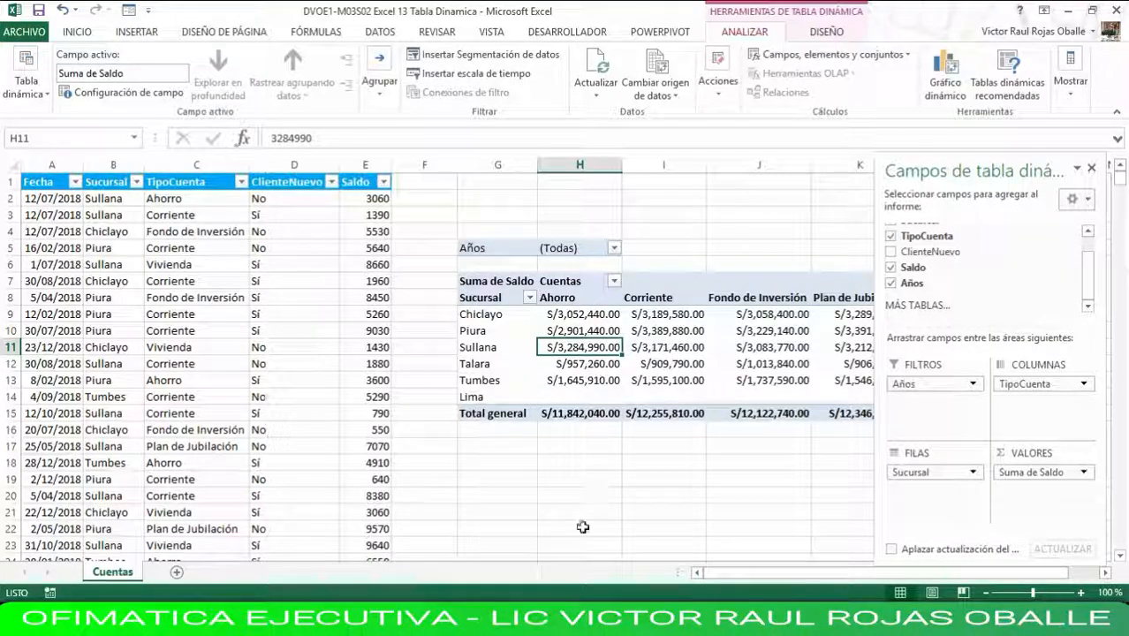
# Hide the pivot table field list and examine the Lima row across every account type column.
pyautogui.moveTo(733, 575); pyautogui.dragTo(849, 579)
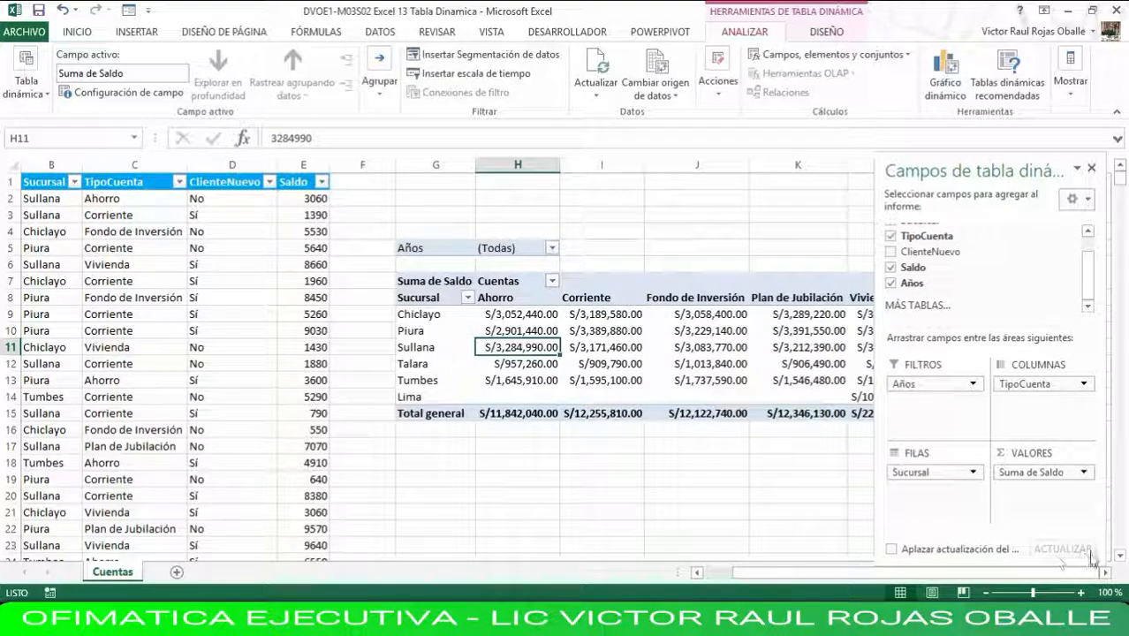
pyautogui.click(1091, 167)
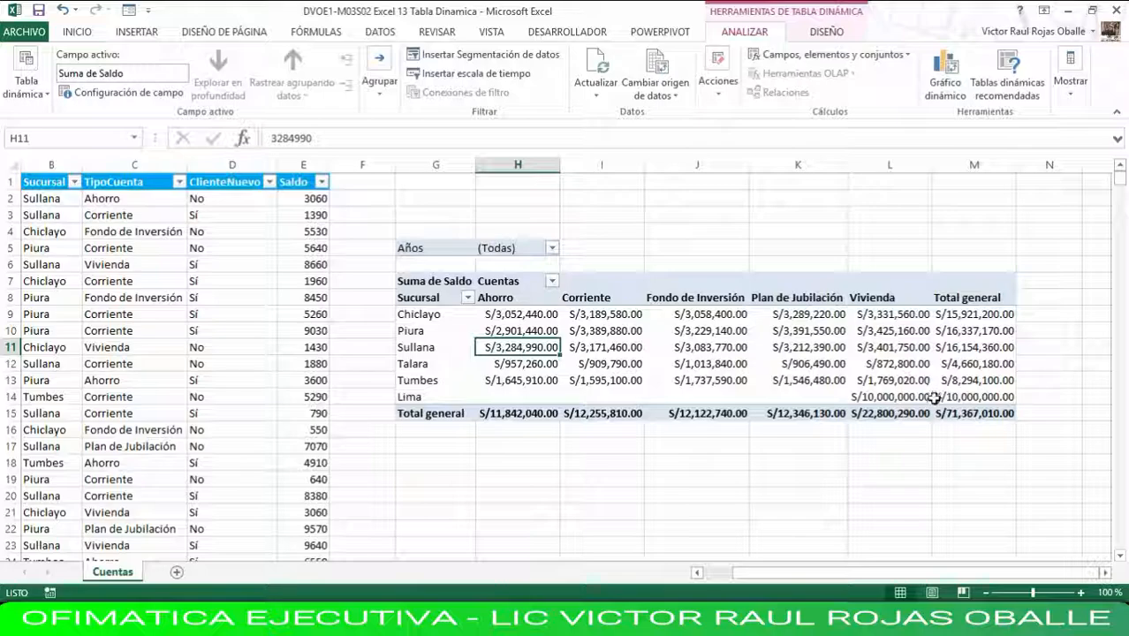
pyautogui.click(894, 397)
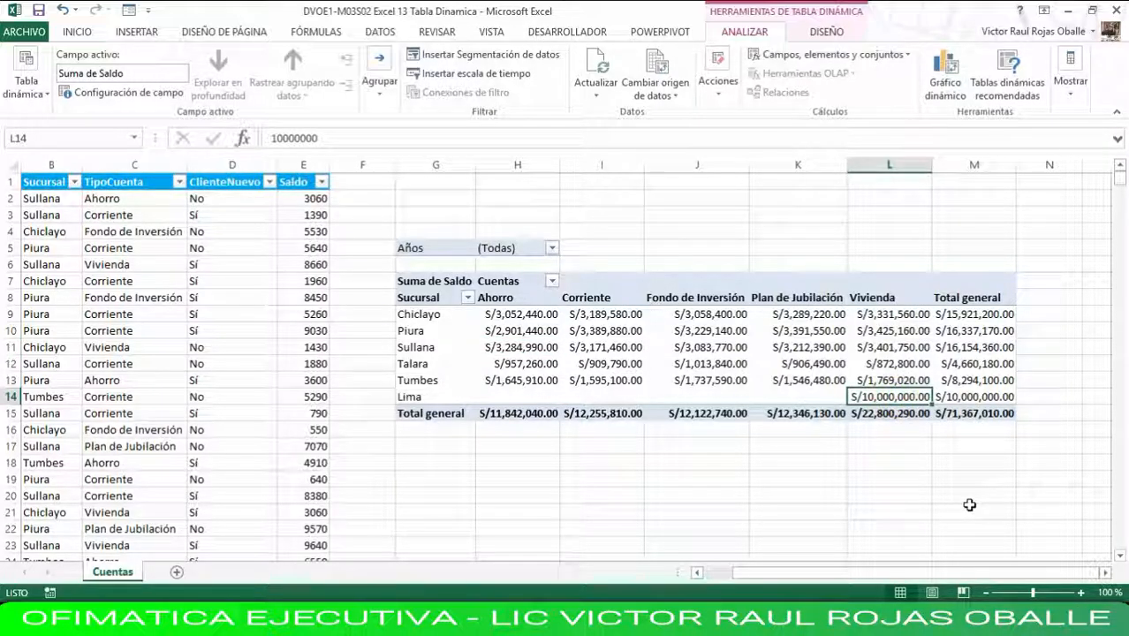
pyautogui.press('Left')
pyautogui.press('Left')
pyautogui.press('Left')
pyautogui.press('Left')
pyautogui.press('Left')
pyautogui.press('Right')
pyautogui.press('Right')
pyautogui.press('Left')
pyautogui.press('Left')
pyautogui.press('Right')
pyautogui.press('Right')
pyautogui.press('Right')
pyautogui.press('Right')
pyautogui.press('Right')
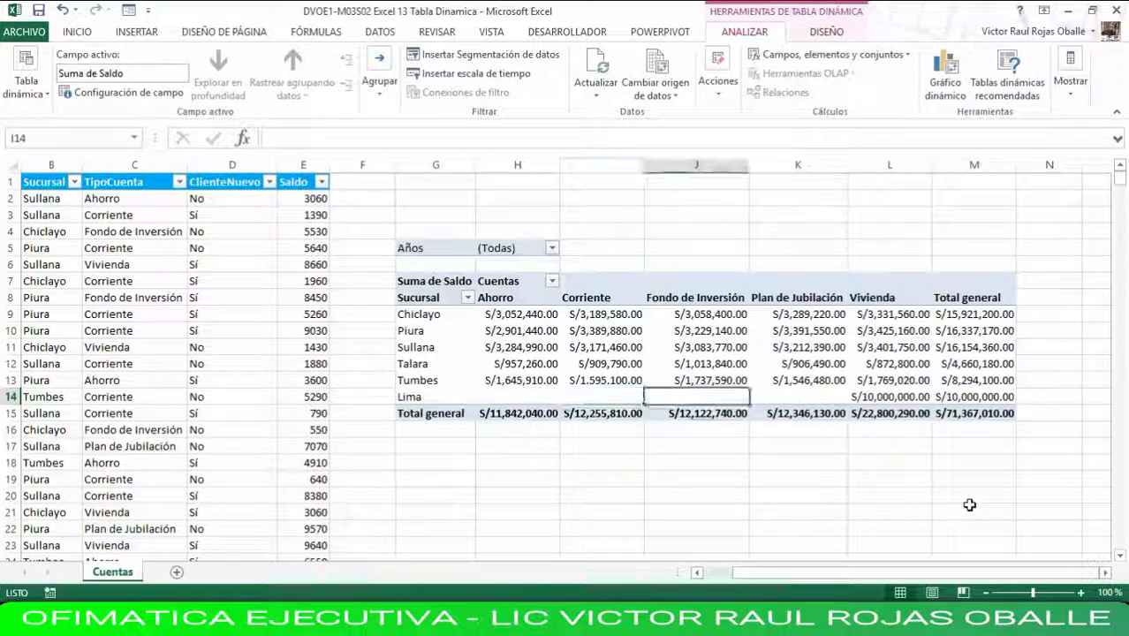
pyautogui.press('Right')
pyautogui.press('Left')
pyautogui.press('Left')
pyautogui.press('Left')
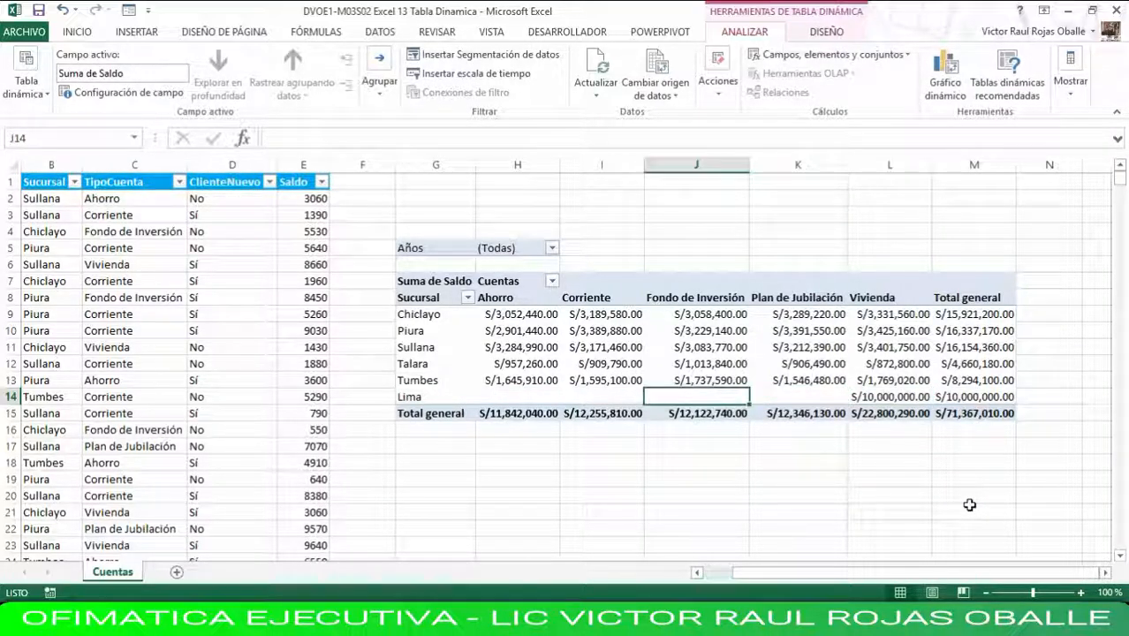
pyautogui.press('Left')
pyautogui.press('Left')
pyautogui.press('Left')
pyautogui.press('Right')
pyautogui.press('Right')
pyautogui.press('Right')
pyautogui.press('Right')
pyautogui.press('Right')
pyautogui.press('Right')
pyautogui.press('Left')
pyautogui.press('Left')
pyautogui.press('Left')
pyautogui.press('Left')
pyautogui.press('Left')
pyautogui.press('Left')
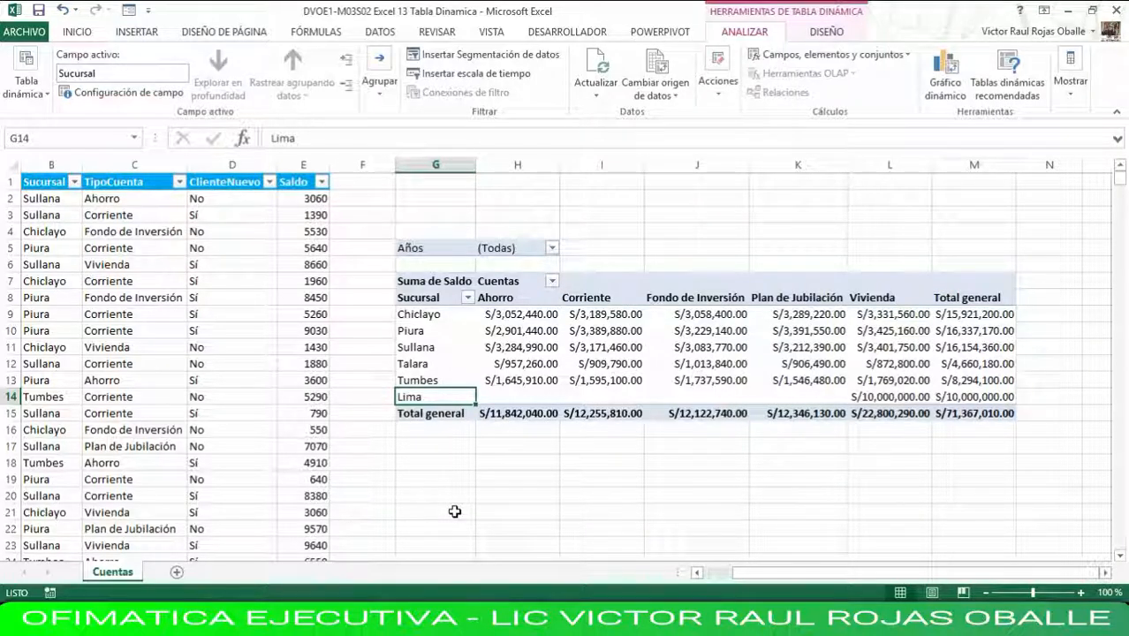
# Delete the entire Lima record row 12245 at the end of the source data.
pyautogui.hotkey('ctrl', 'End')
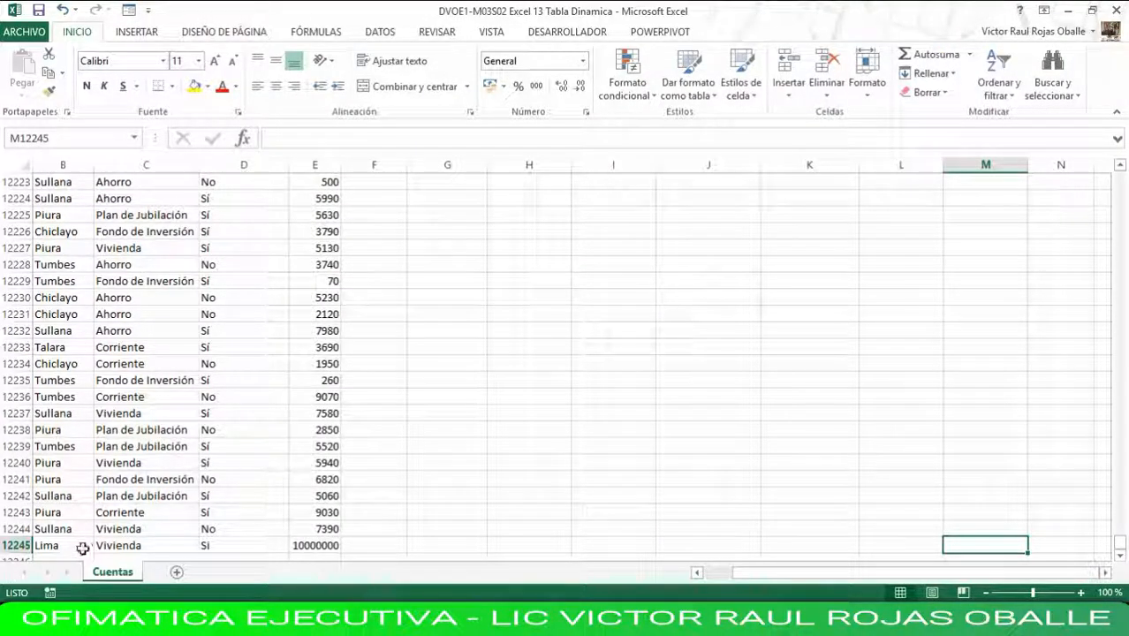
pyautogui.click(15, 545)
pyautogui.rightClick(16, 545)
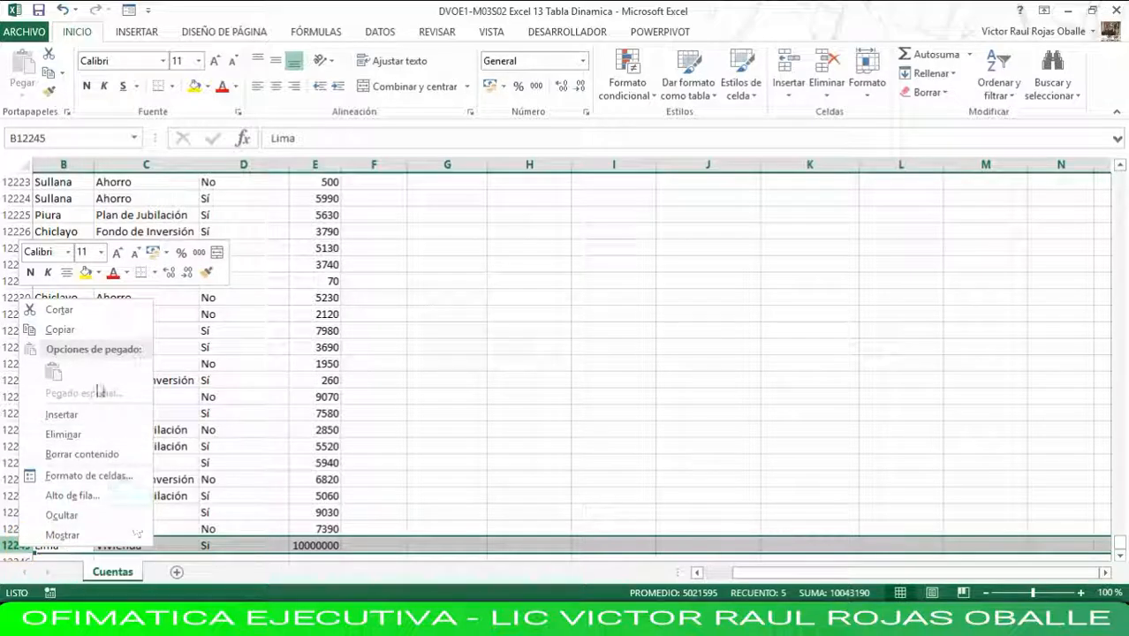
pyautogui.click(55, 434)
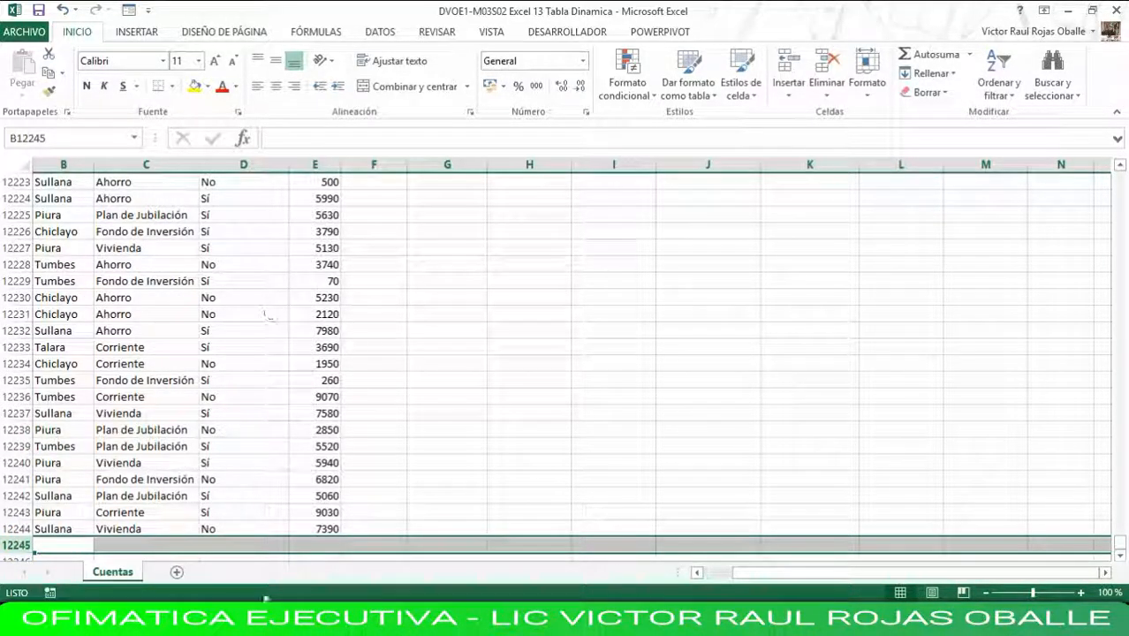
pyautogui.click(66, 253)
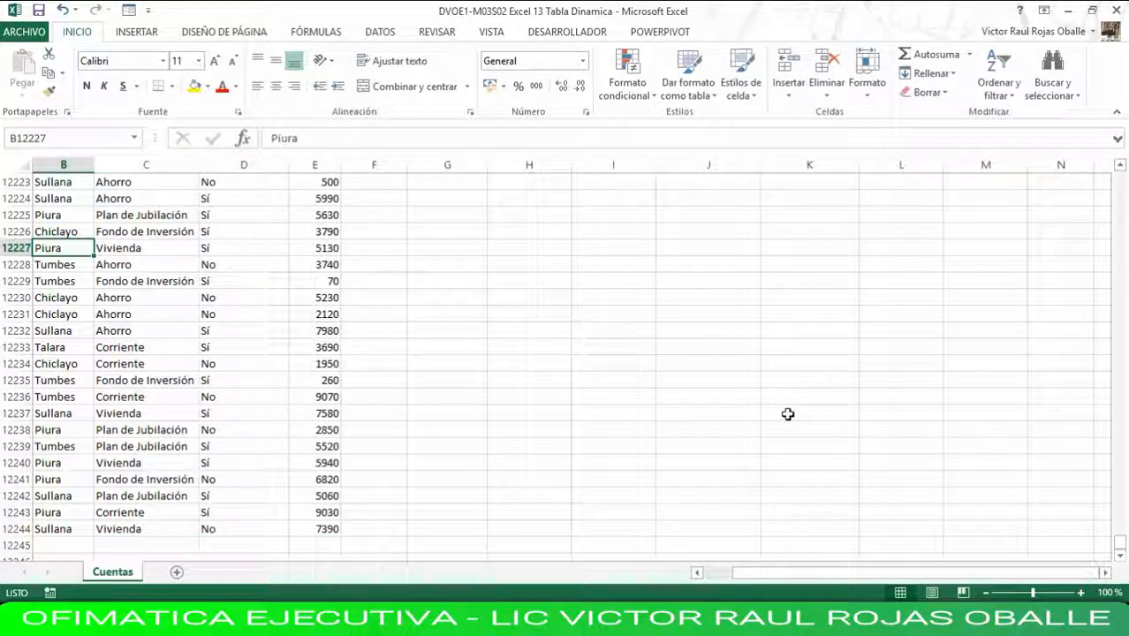
# Confirm the pivot table's source range as Cuentas!$A$1:$E$12244 and refresh the pivot table.
pyautogui.hotkey('ctrl', 'Home')
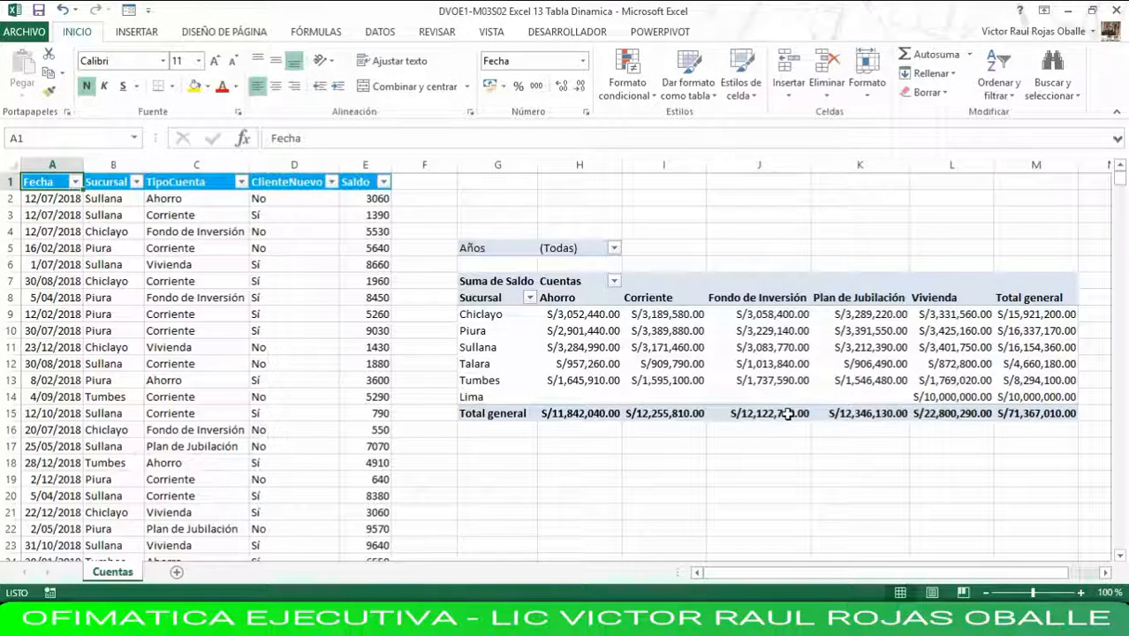
pyautogui.click(585, 330)
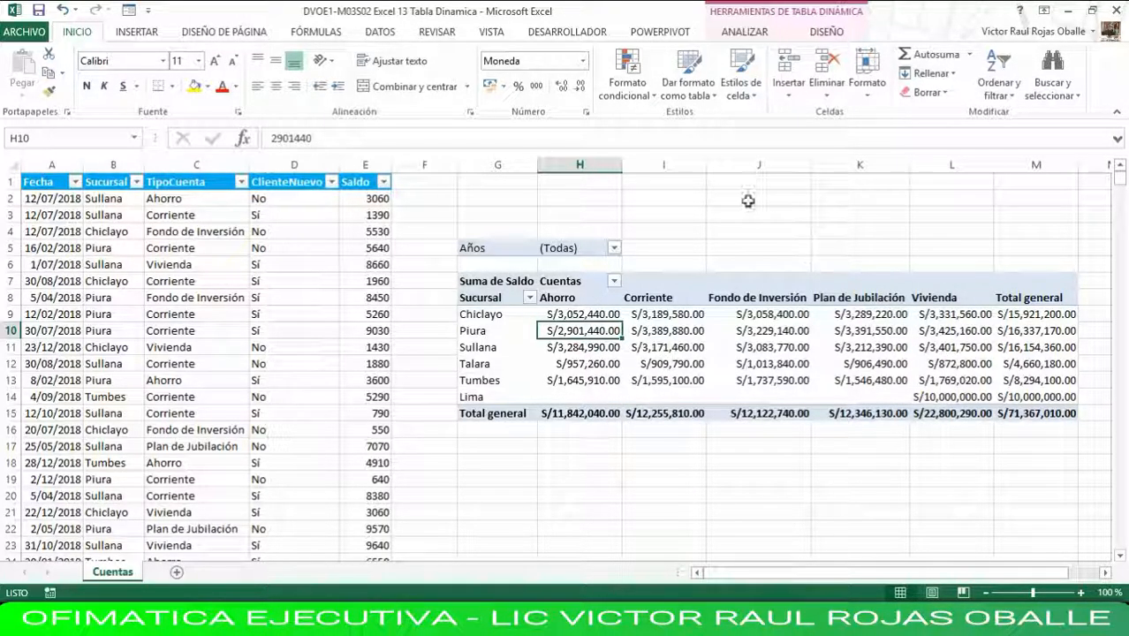
pyautogui.click(744, 31)
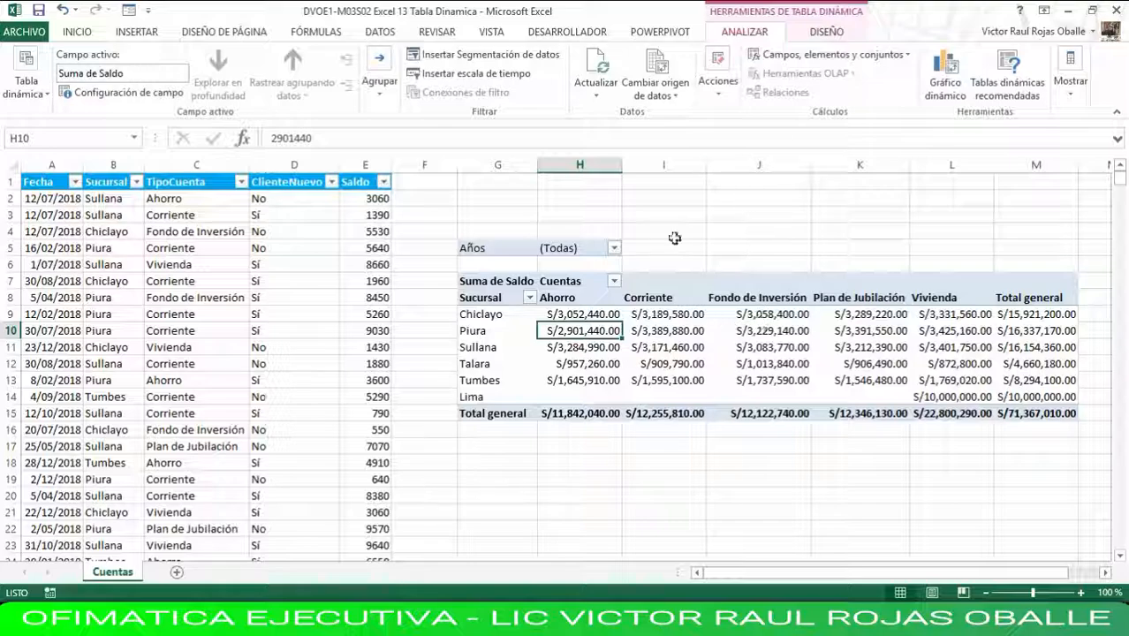
pyautogui.click(661, 67)
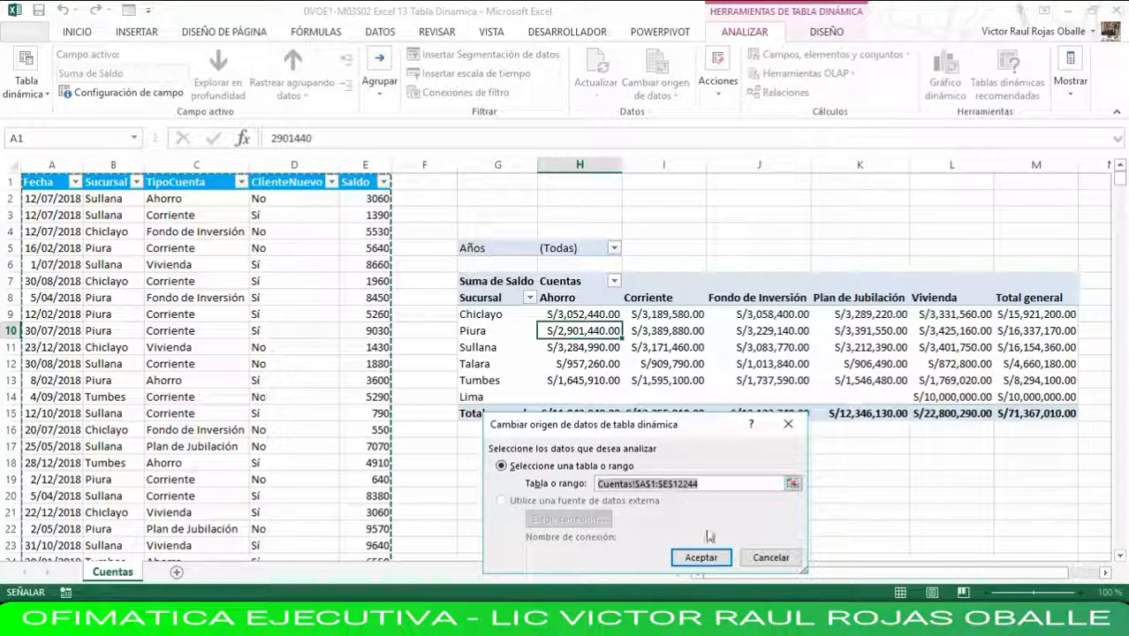
pyautogui.moveTo(706, 422); pyautogui.dragTo(825, 185)
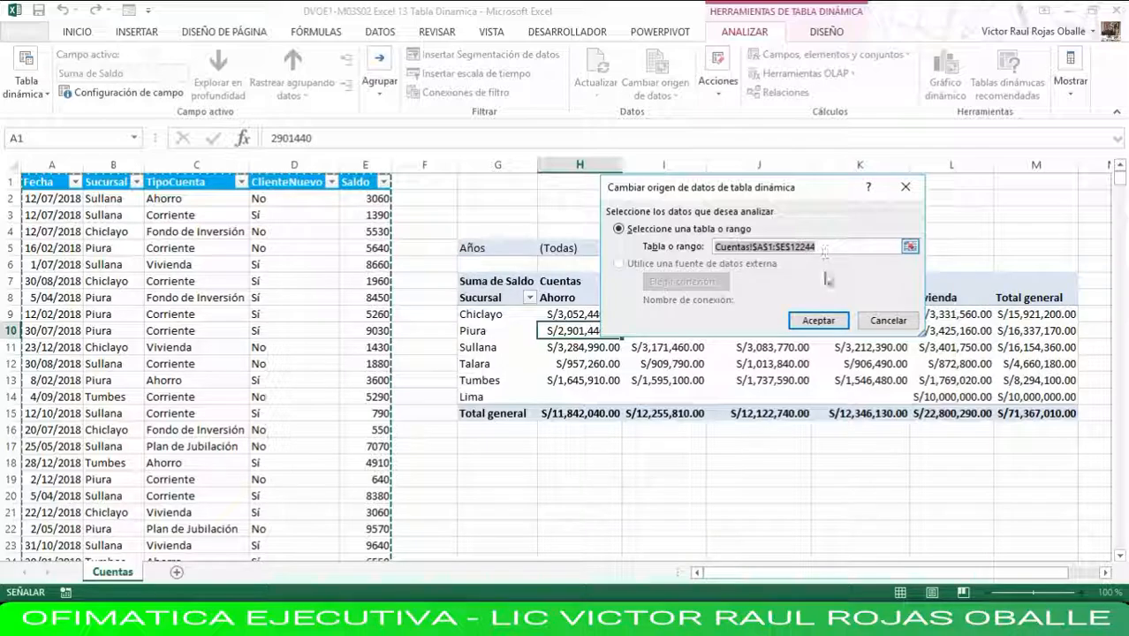
pyautogui.click(839, 324)
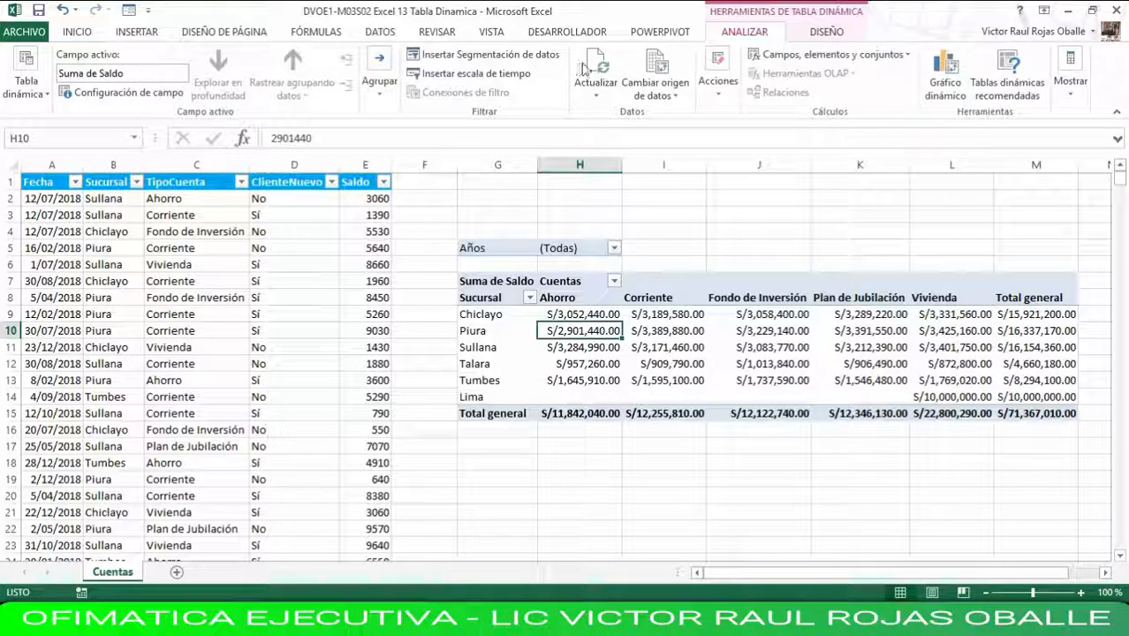
pyautogui.click(585, 71)
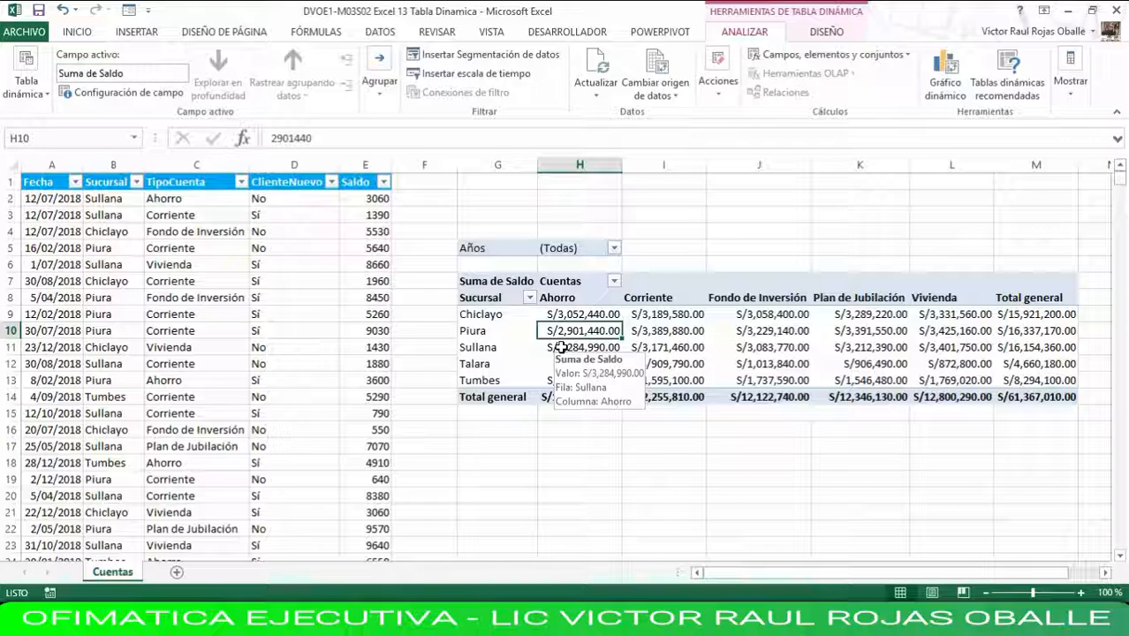
# Convert the source data range $A$1:$E$12244 into an Excel table with headers.
pyautogui.click(41, 214)
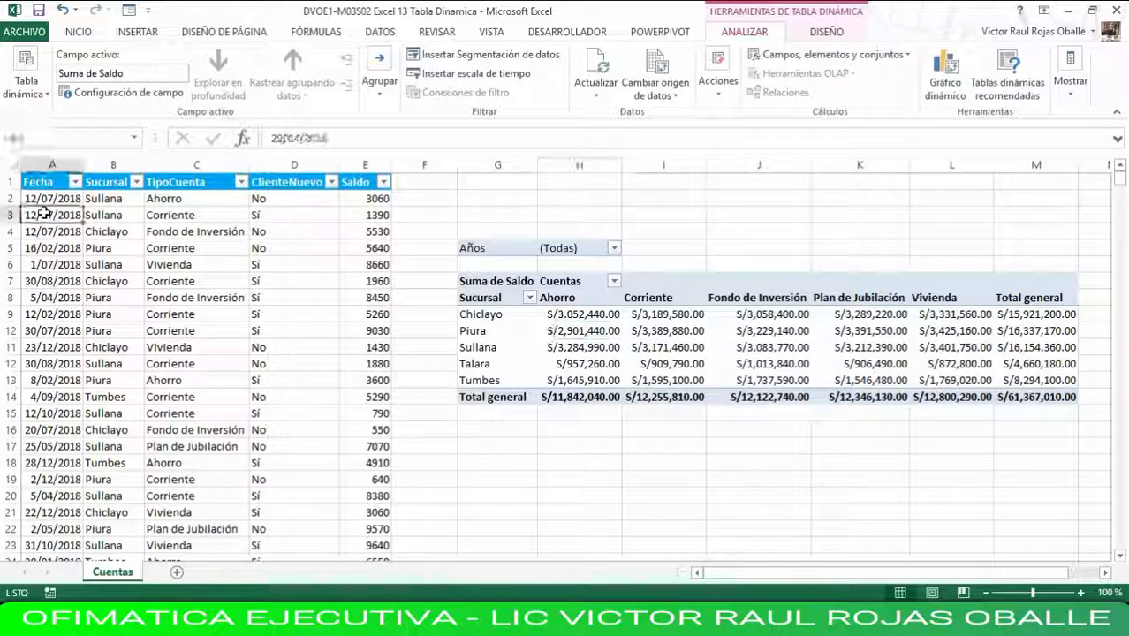
pyautogui.click(145, 33)
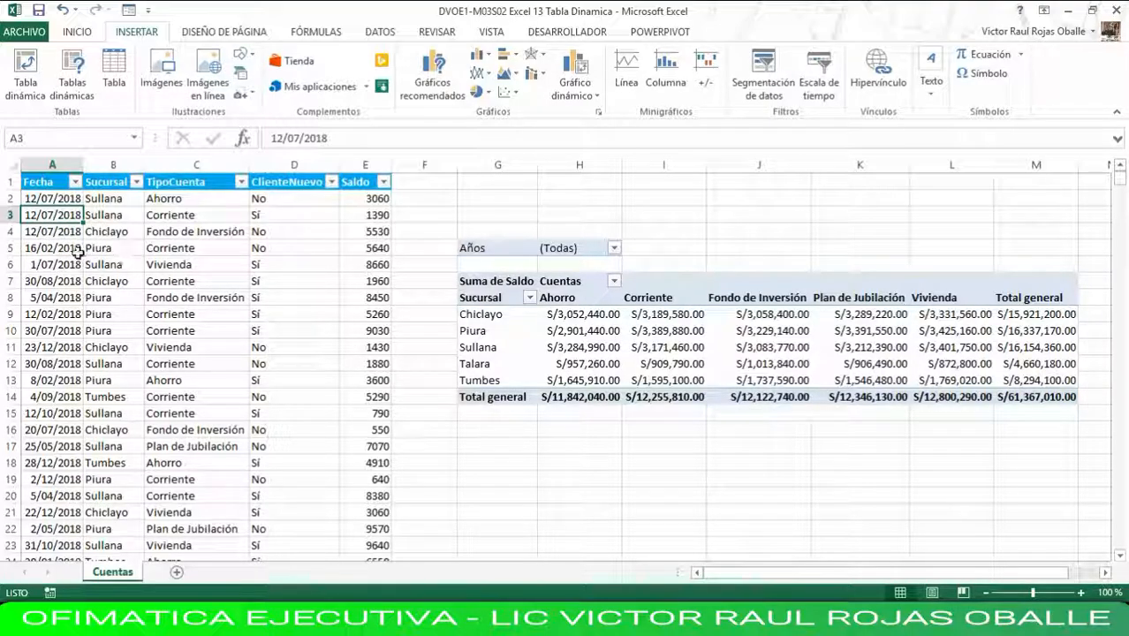
pyautogui.click(123, 246)
pyautogui.click(64, 215)
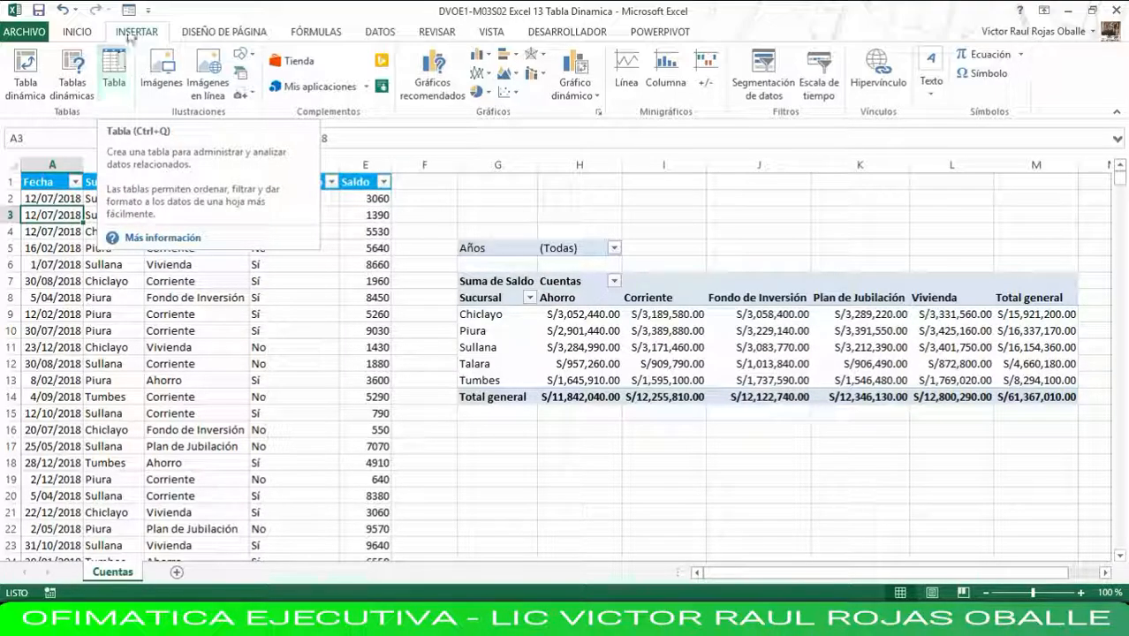
pyautogui.click(119, 67)
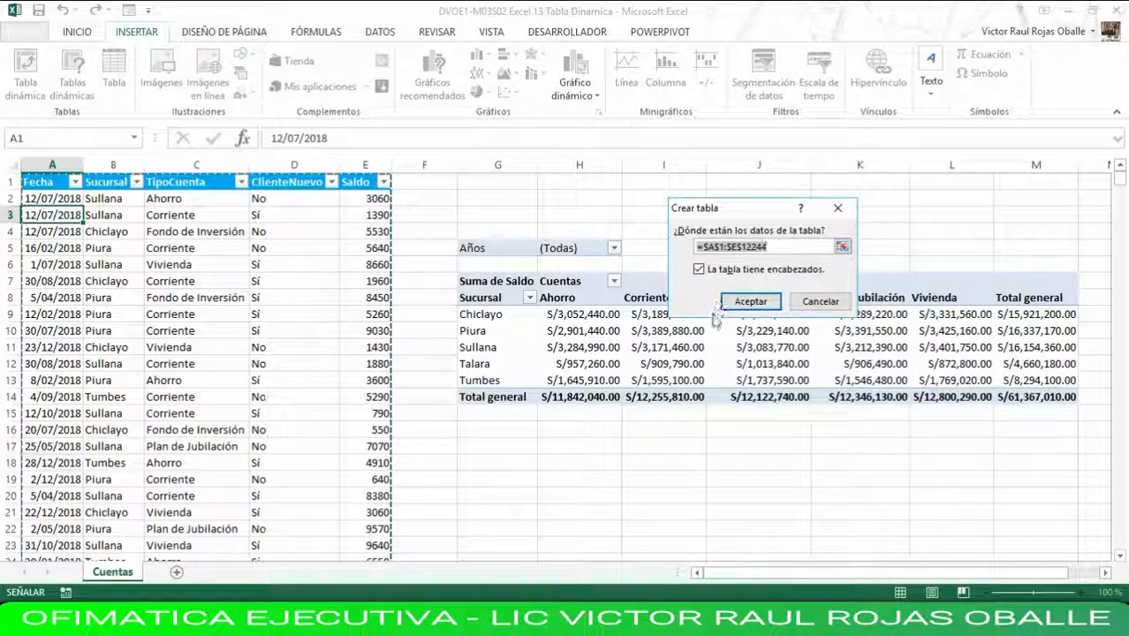
pyautogui.moveTo(751, 210); pyautogui.dragTo(248, 254)
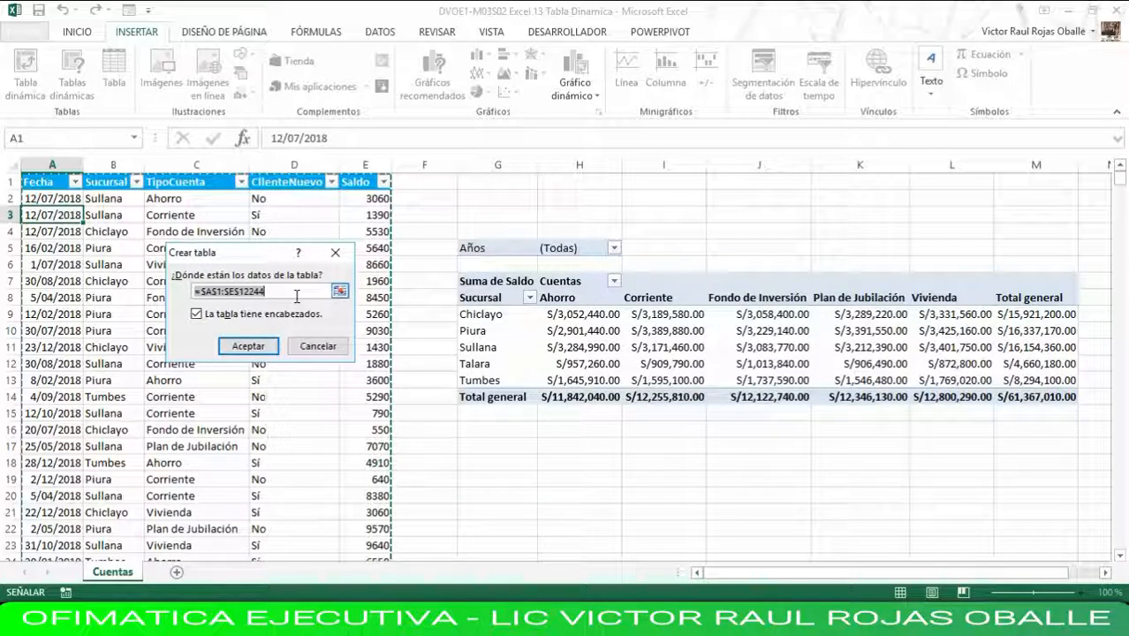
pyautogui.click(268, 348)
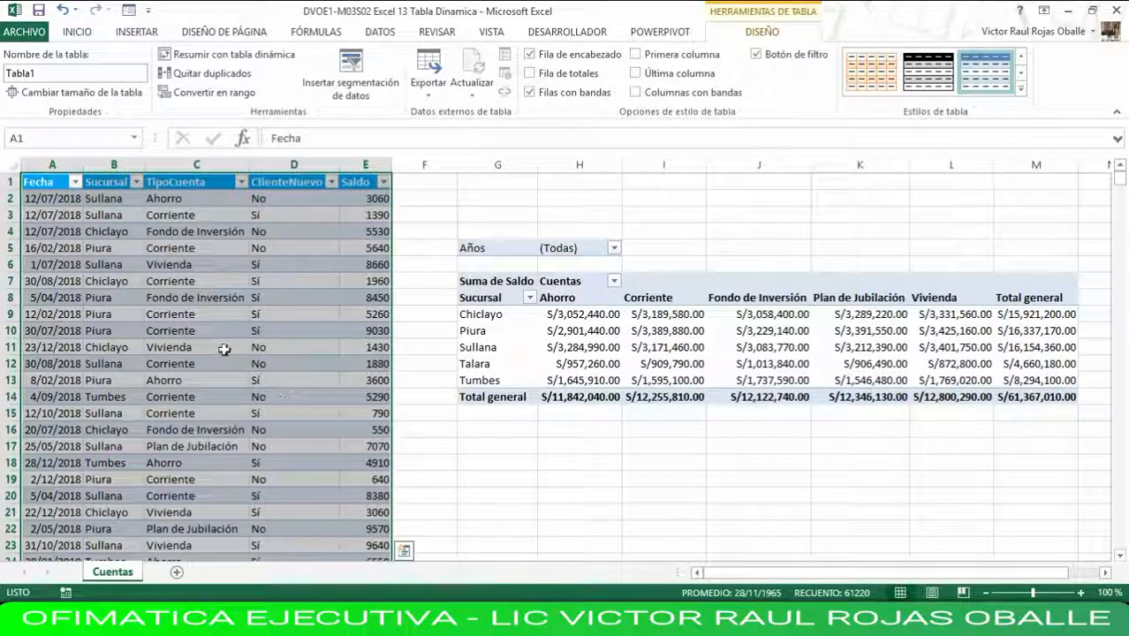
pyautogui.click(49, 185)
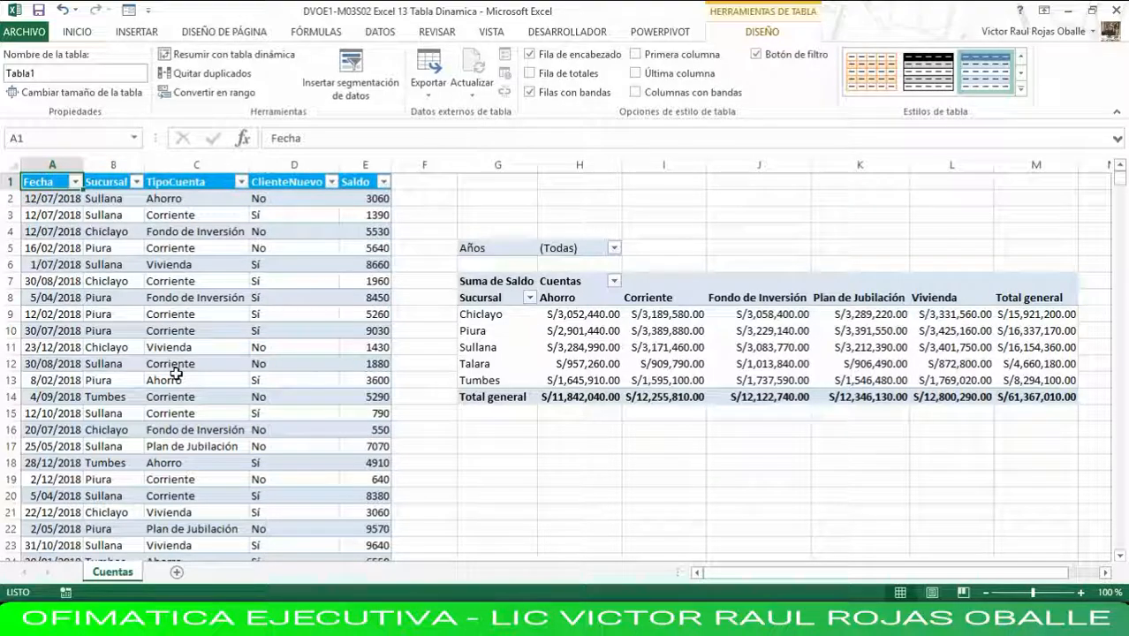
# Rename the source data table as TablaCuentas.
pyautogui.hotkey('ctrl', 'End')
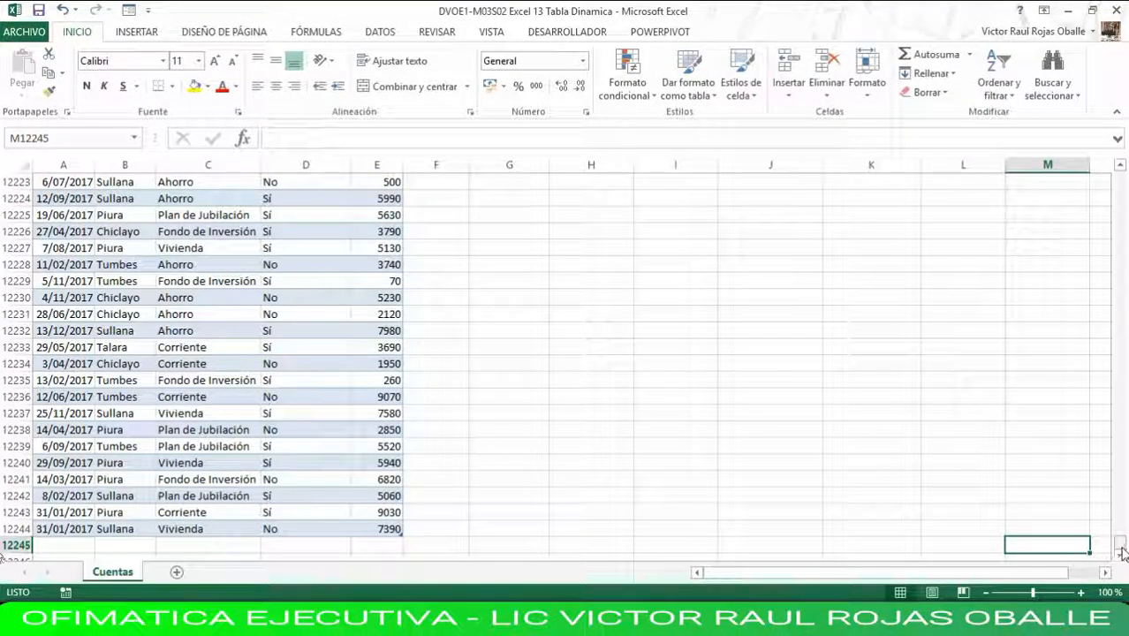
pyautogui.scroll(-3, 610, 369)
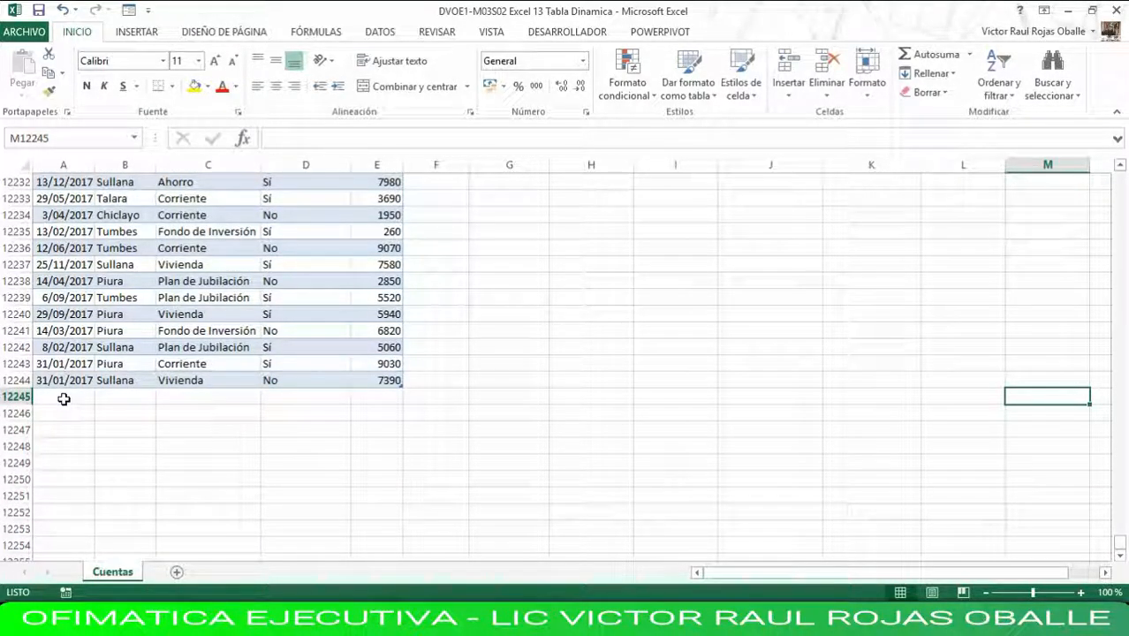
pyautogui.click(164, 263)
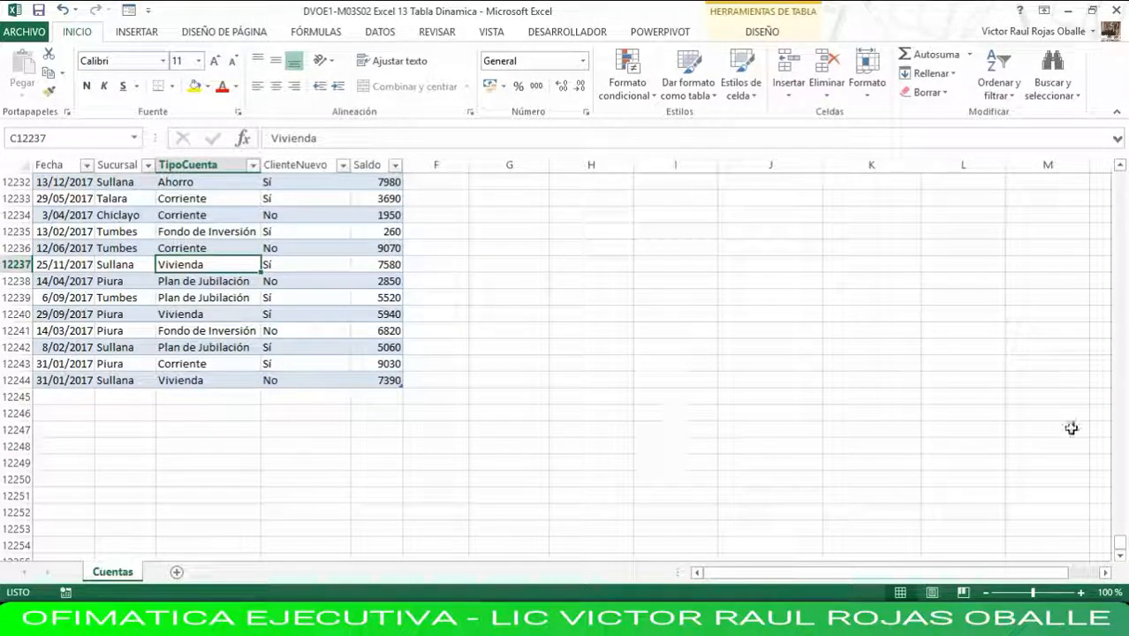
pyautogui.click(765, 32)
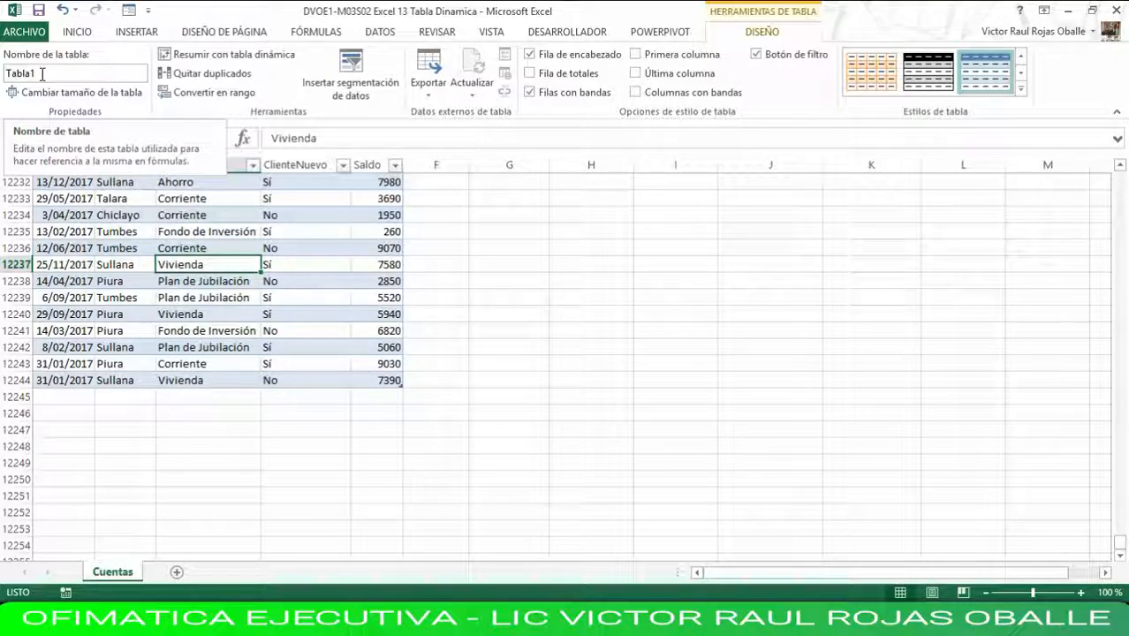
pyautogui.doubleClick(41, 74)
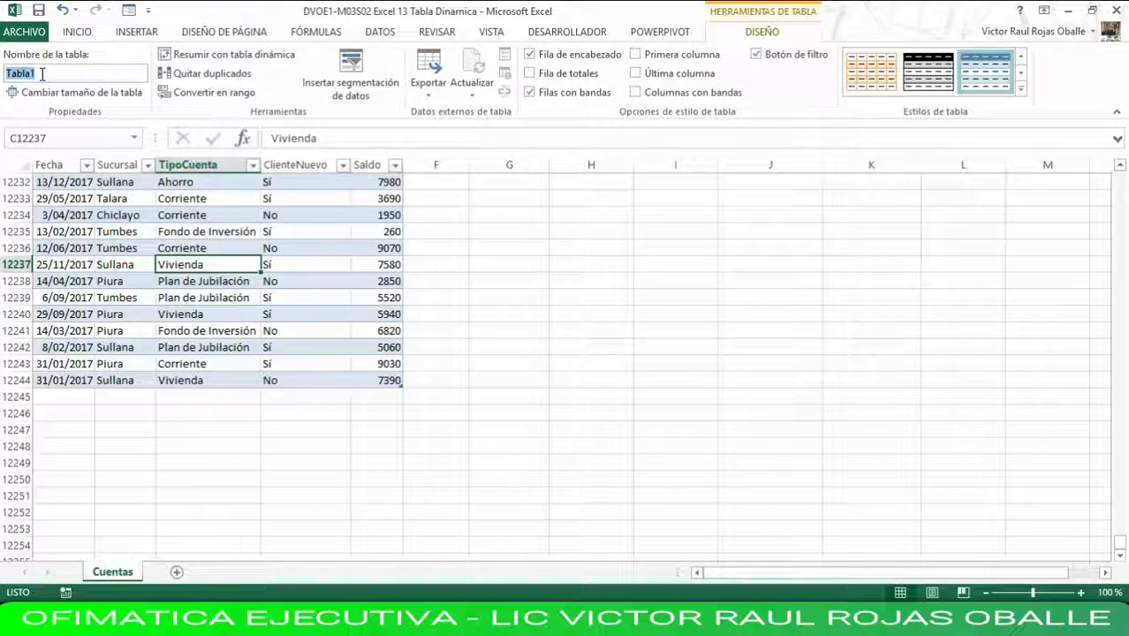
pyautogui.write('Tab')
pyautogui.click(190, 298)
pyautogui.click(75, 248)
pyautogui.click(231, 232)
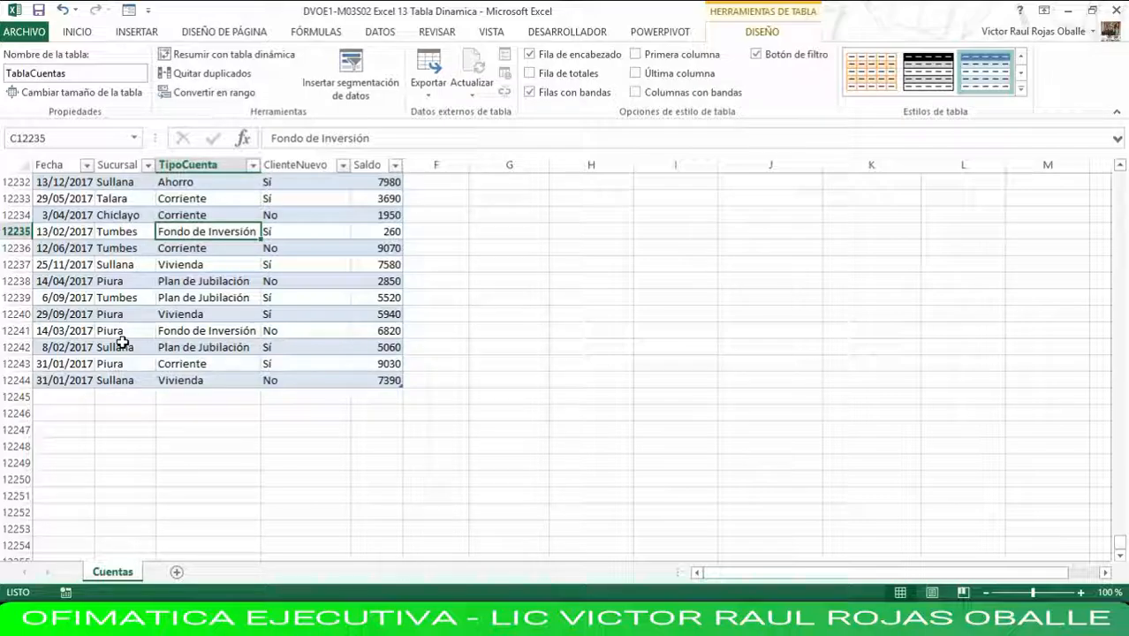
# Start a new record directly below the table's last row, in A12245, with the date 31/03/2018.
pyautogui.press('Down')
pyautogui.press('Down')
pyautogui.press('Down')
pyautogui.press('Down')
pyautogui.press('Down')
pyautogui.press('Down')
pyautogui.press('Down')
pyautogui.press('Down')
pyautogui.press('Down')
pyautogui.press('Down')
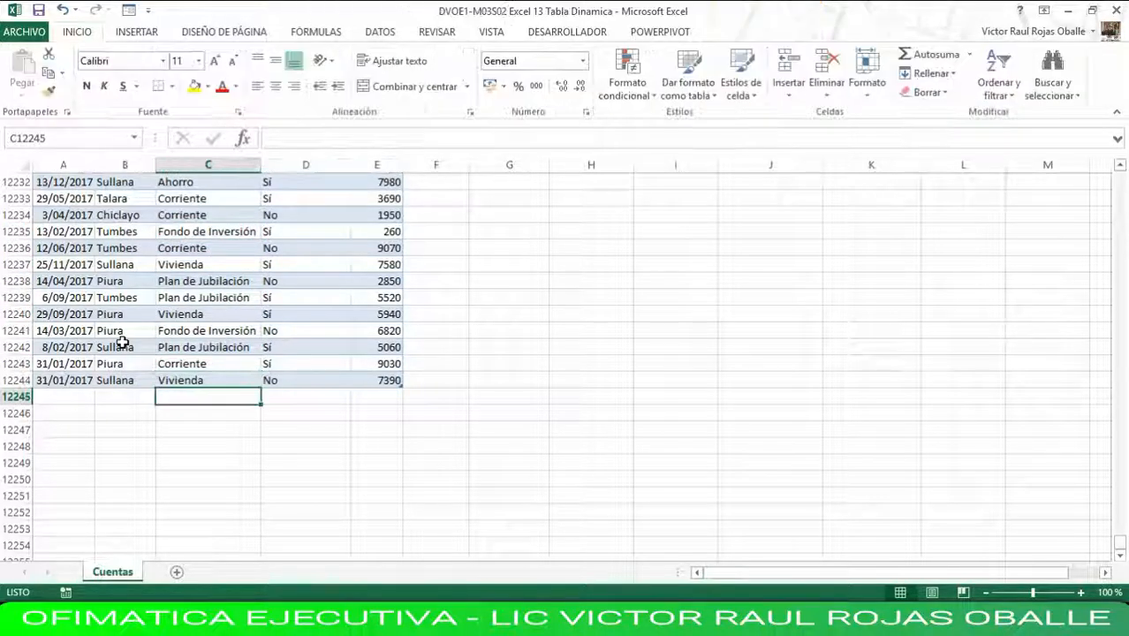
pyautogui.press('Left')
pyautogui.press('Left')
pyautogui.press('Right')
pyautogui.press('Right')
pyautogui.press('Right')
pyautogui.press('Left')
pyautogui.press('Left')
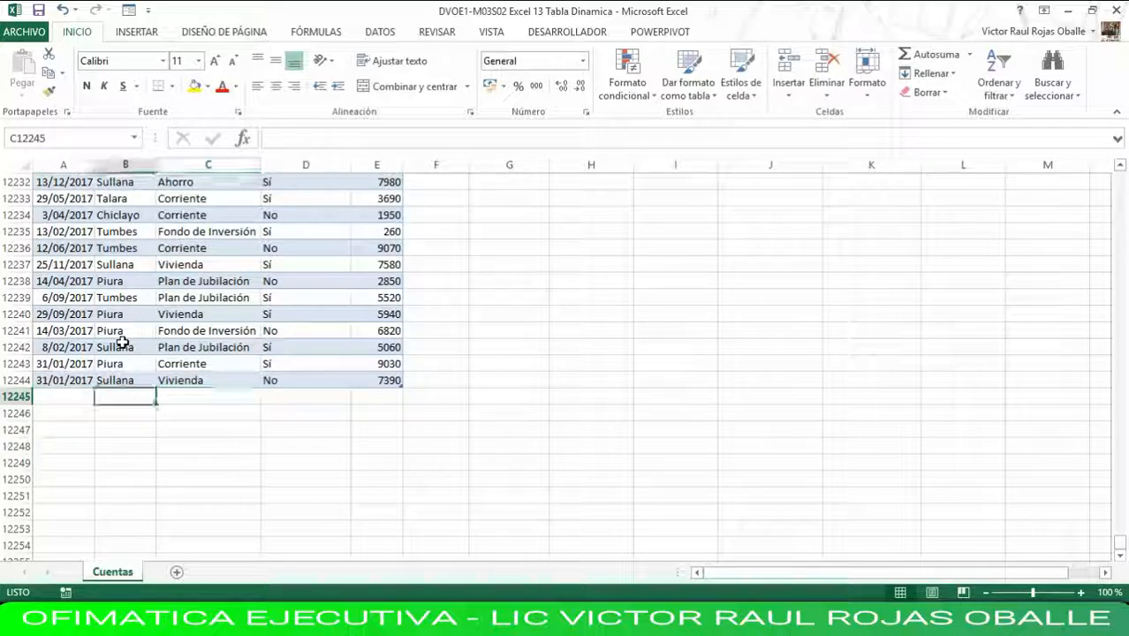
pyautogui.press('Left')
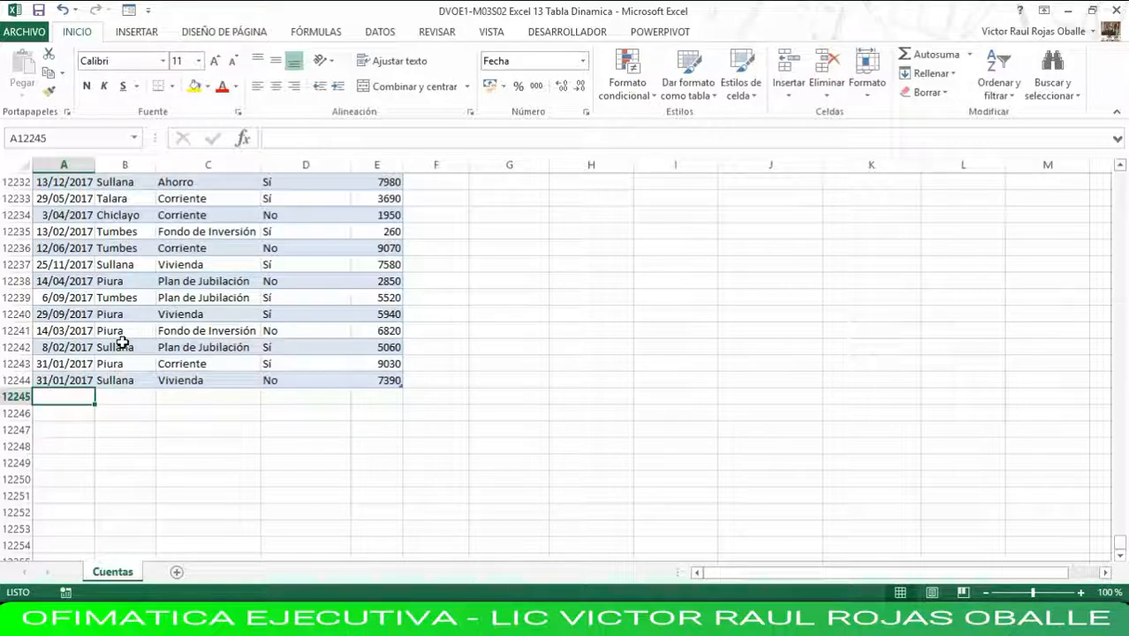
pyautogui.write('31')
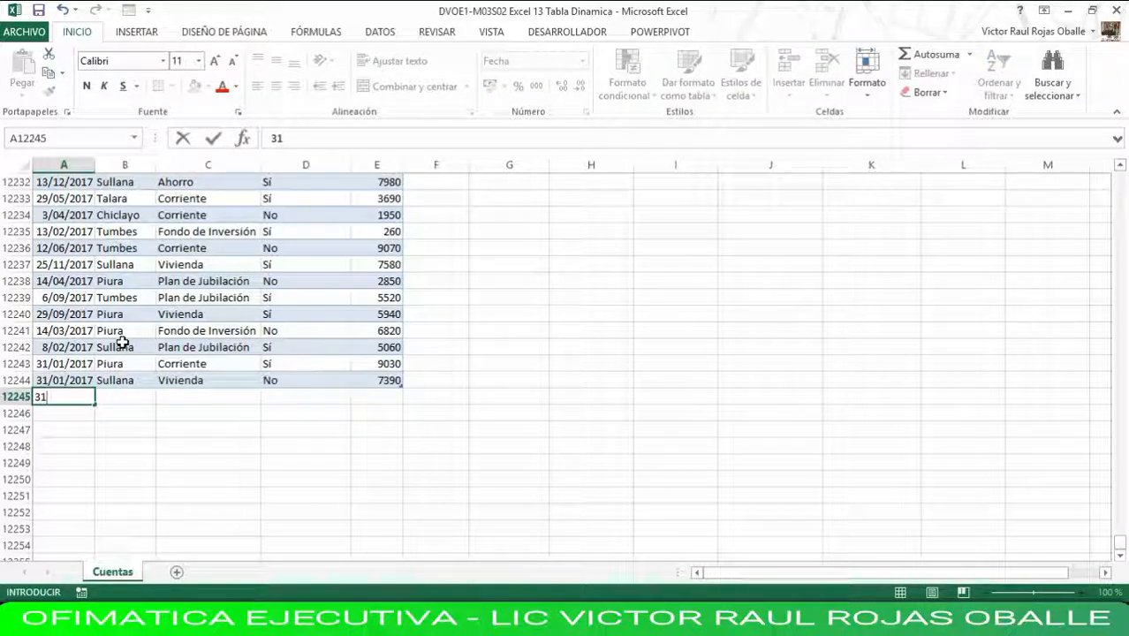
pyautogui.write('/03/201')
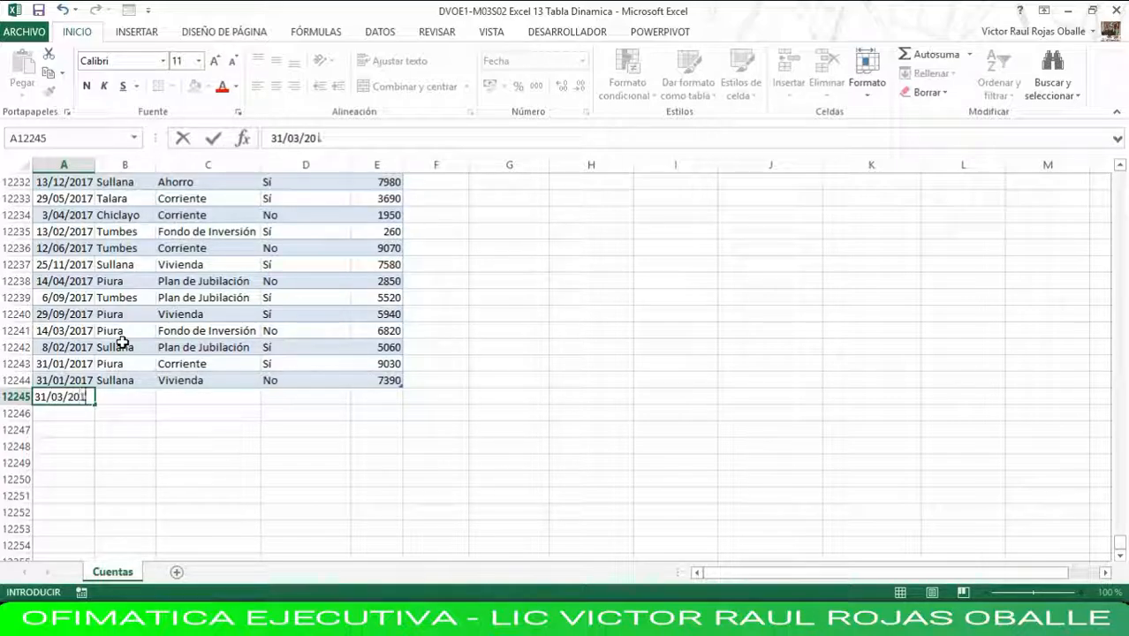
pyautogui.write('8')
pyautogui.press('Tab')
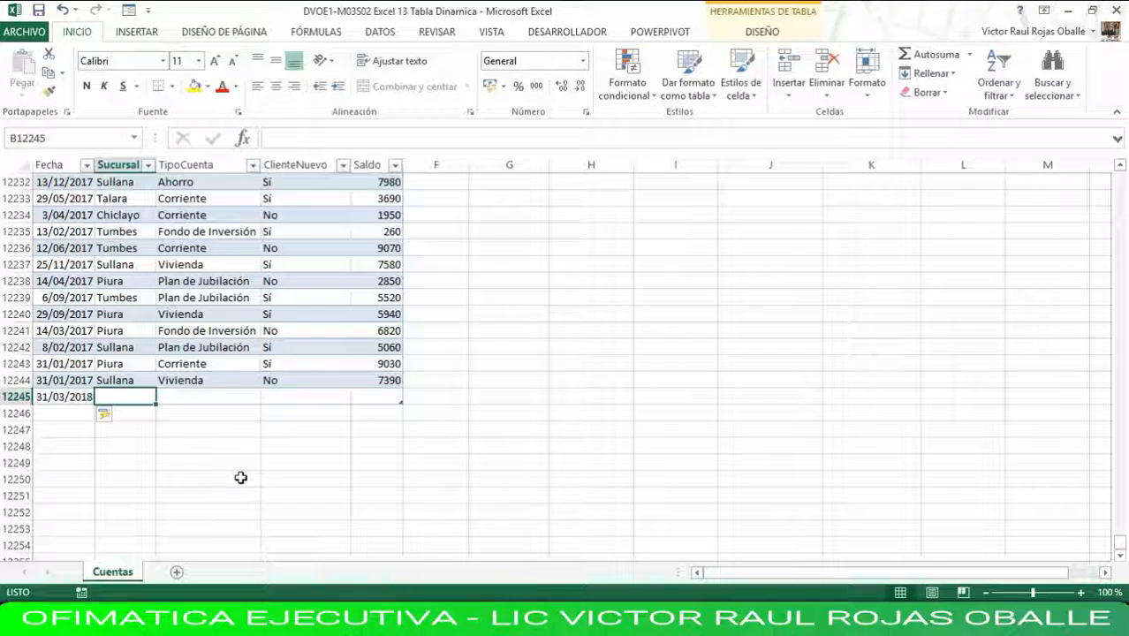
# Complete the record in row 12245 with branch Lima, account type Vivienda, new client Sí and balance 100000.
pyautogui.write('Lima')
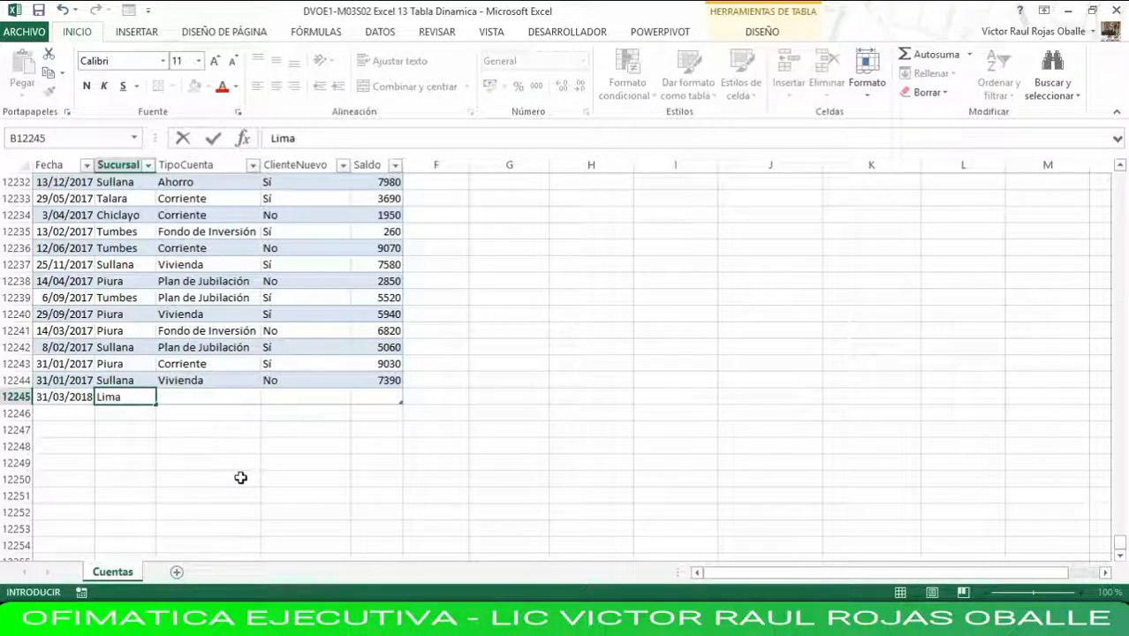
pyautogui.press('Tab')
pyautogui.write('V')
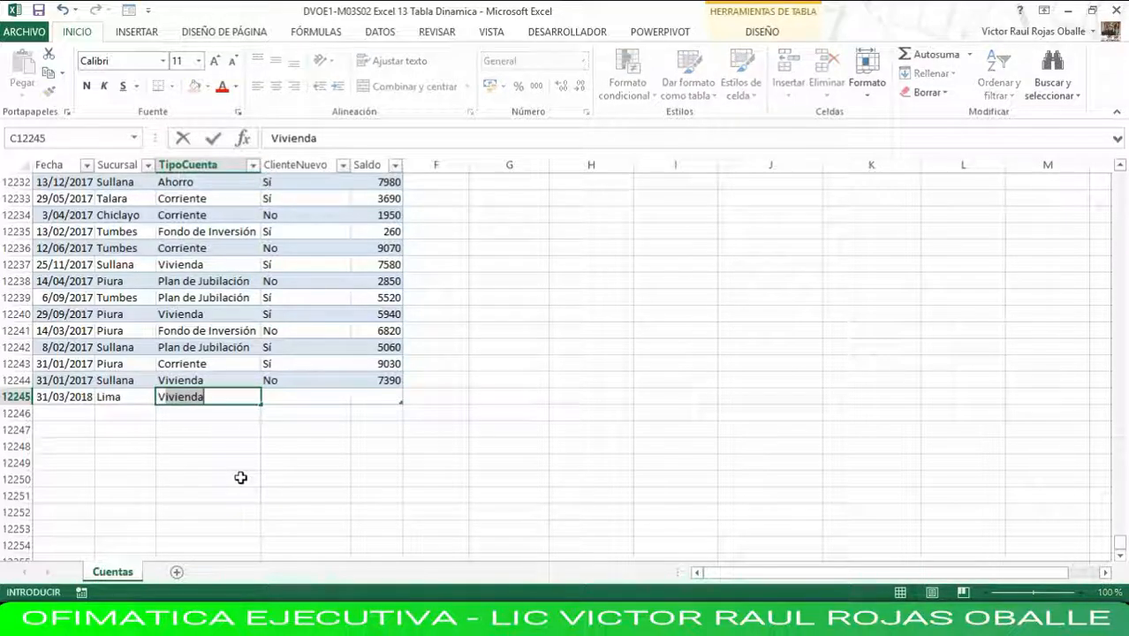
pyautogui.write('ivienda')
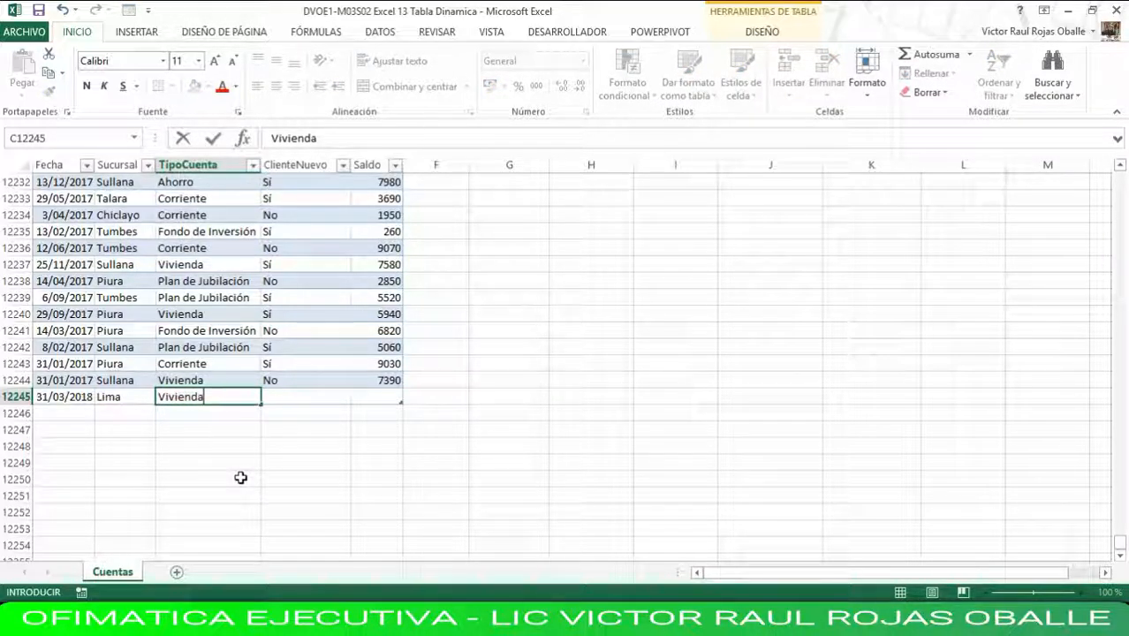
pyautogui.press('Tab')
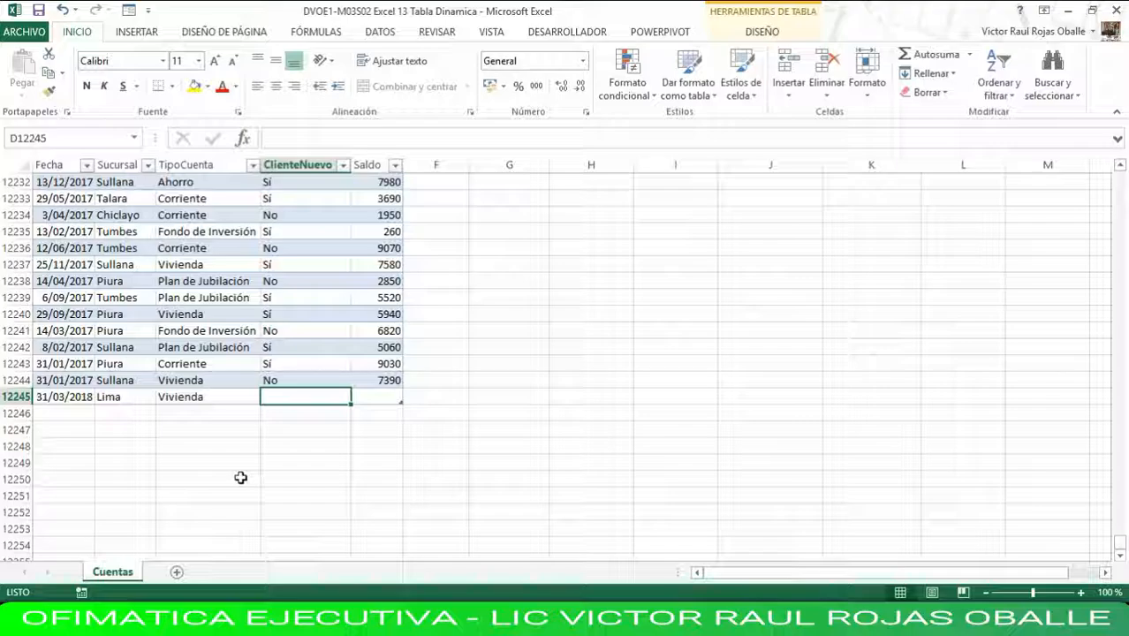
pyautogui.write('sí')
pyautogui.press('Tab')
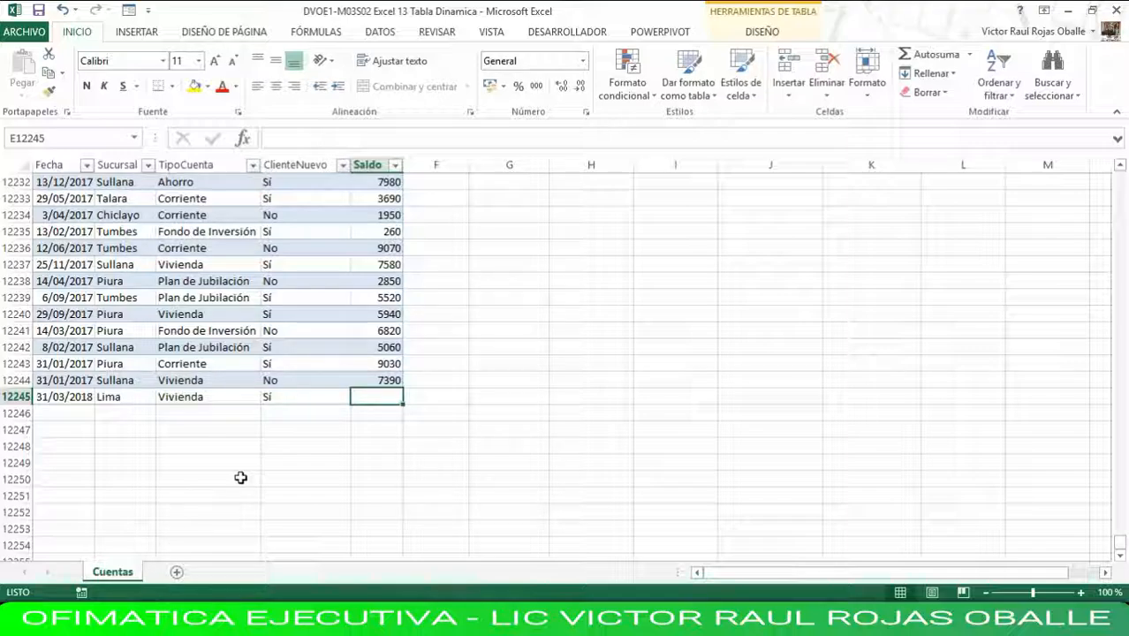
pyautogui.write('100')
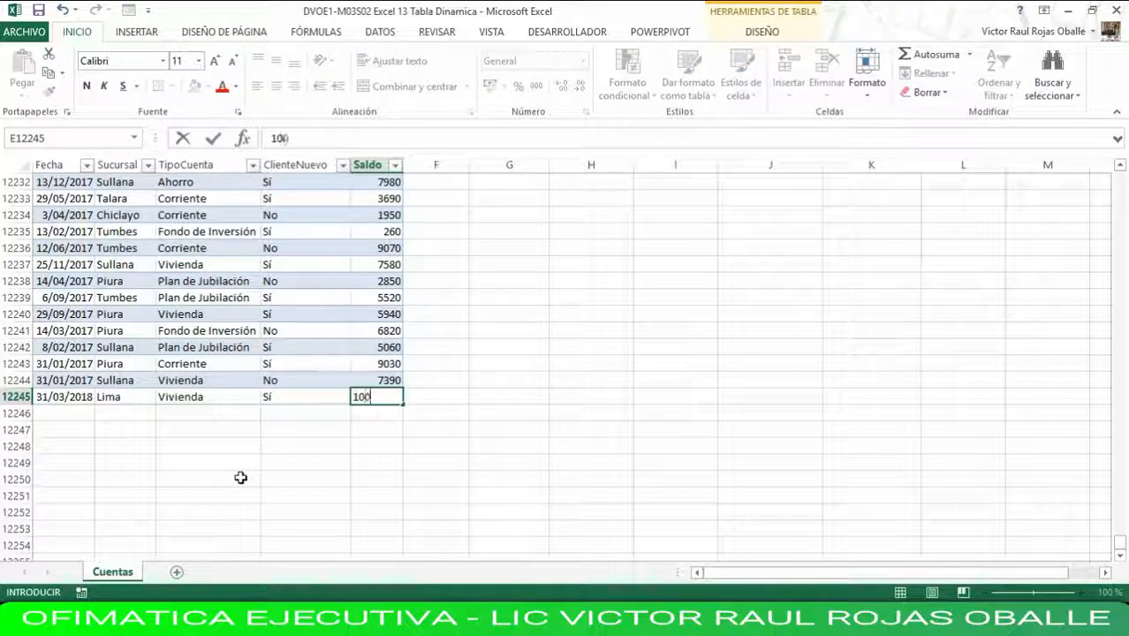
pyautogui.write('00')
pyautogui.press('Left')
pyautogui.press('Left')
pyautogui.press('Left')
pyautogui.press('Left')
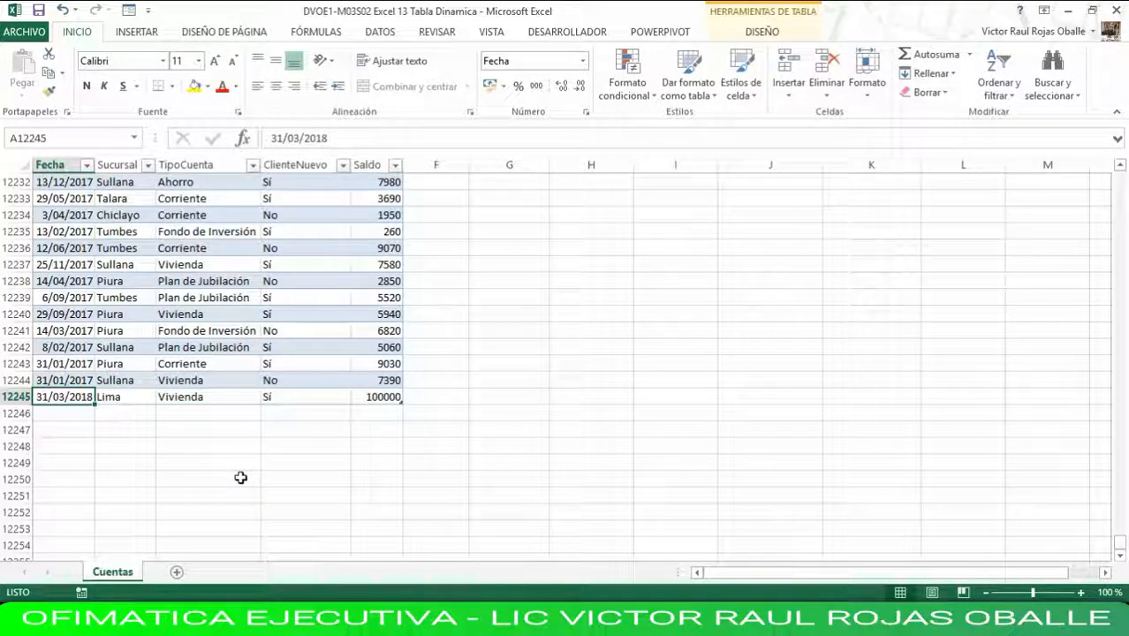
# Refresh all data so the pivot table includes the new record, and select its Lima row label.
pyautogui.hotkey('ctrl', 'Home')
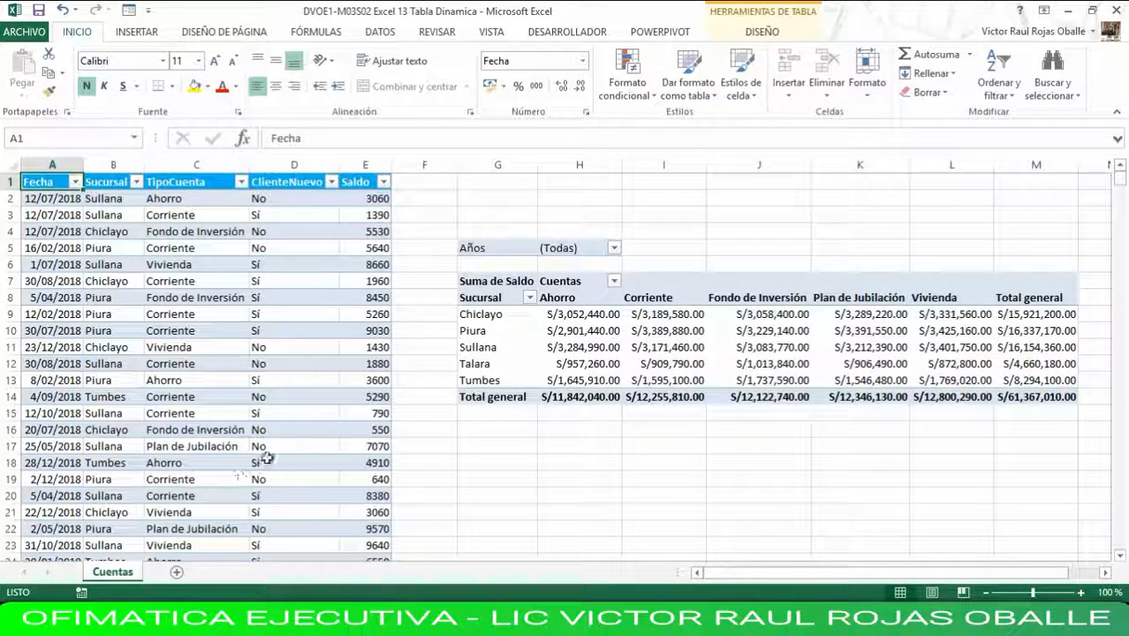
pyautogui.click(570, 347)
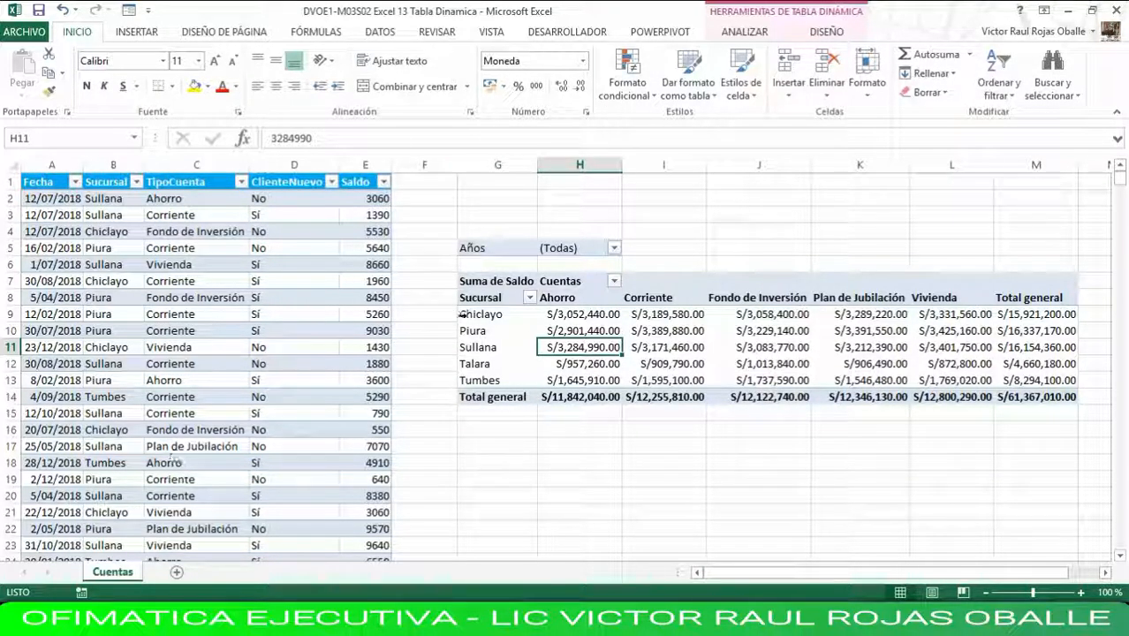
pyautogui.click(745, 34)
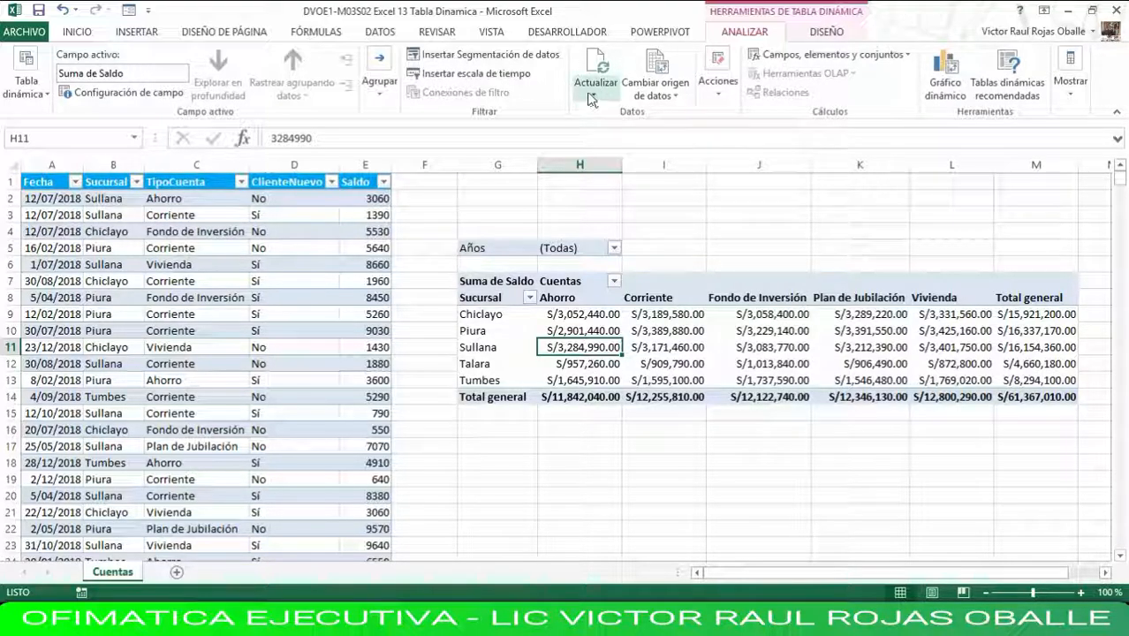
pyautogui.click(596, 100)
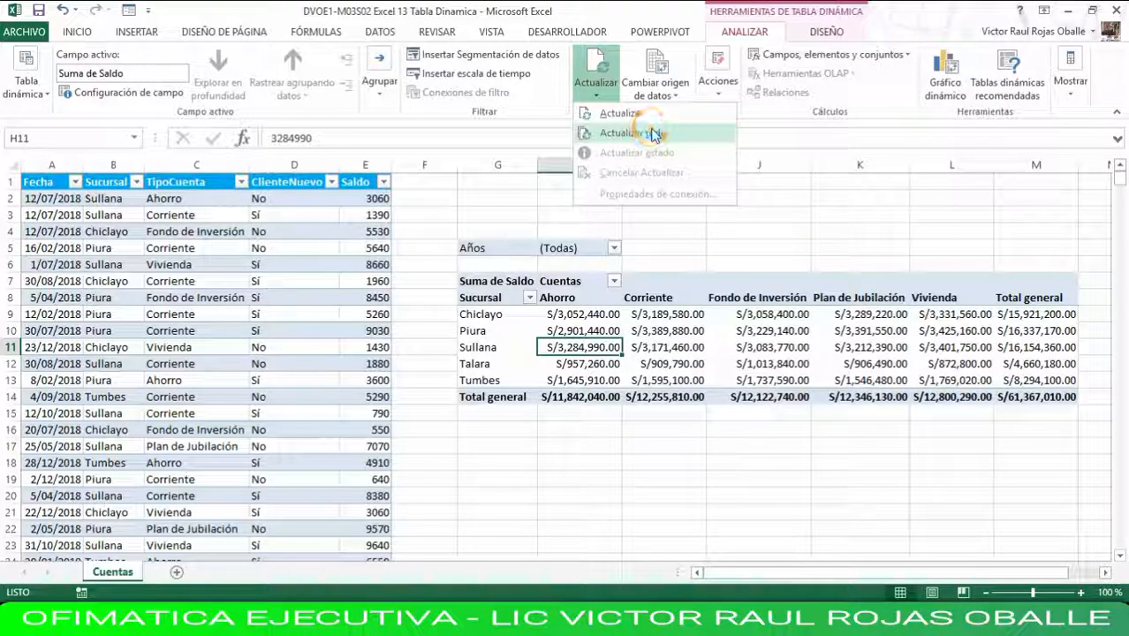
pyautogui.click(637, 132)
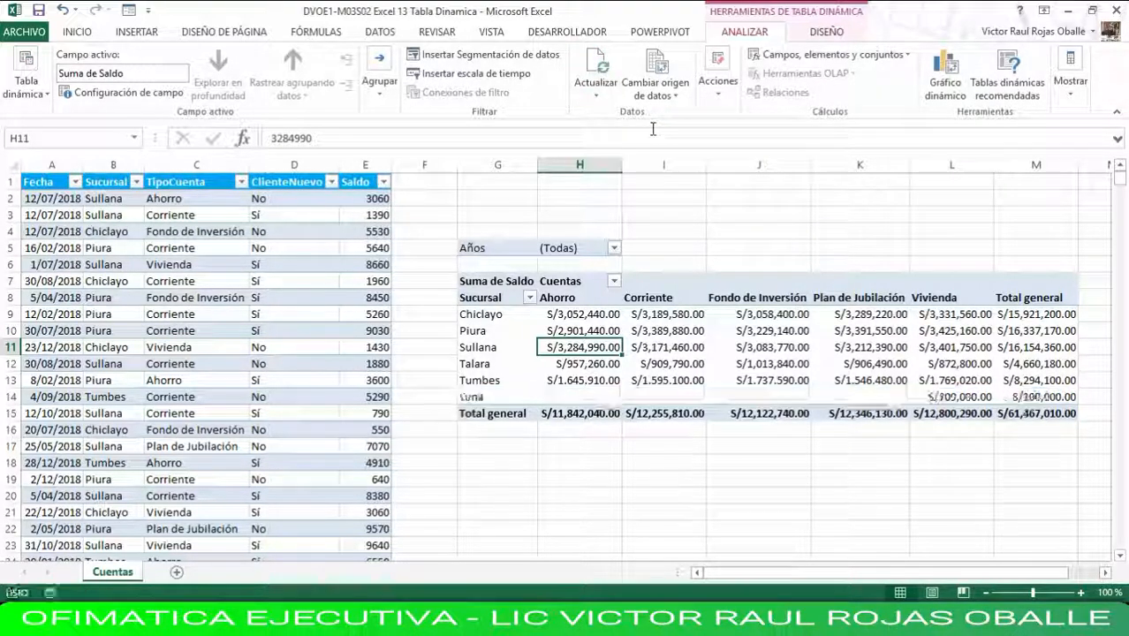
pyautogui.click(485, 397)
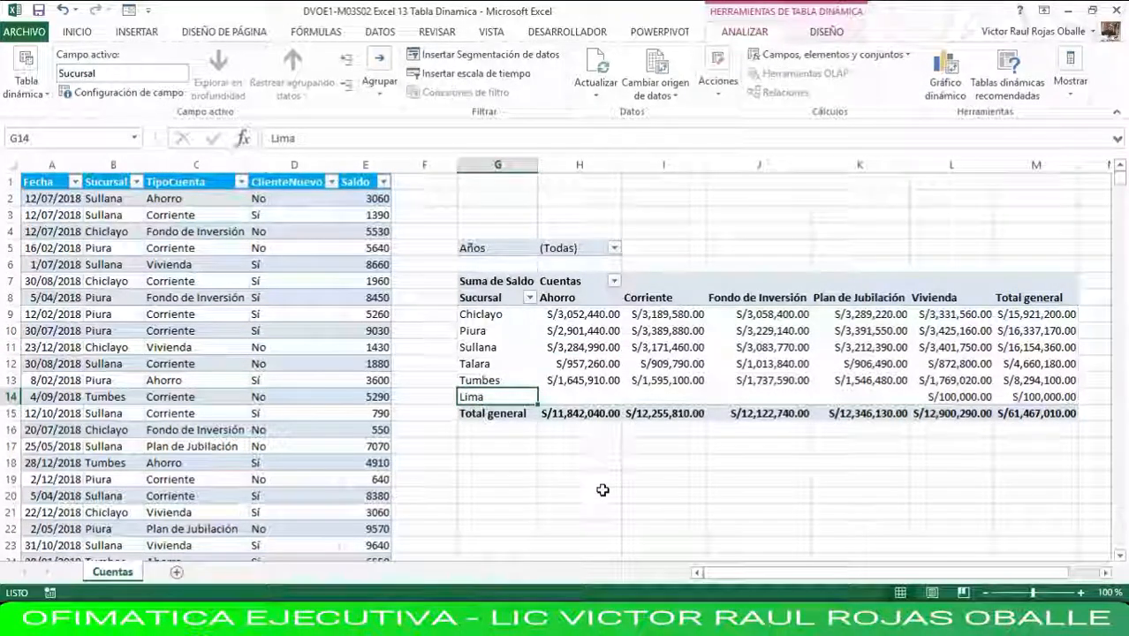
# Set the balance of the Lima record in the table's last row to 150000.
pyautogui.hotkey('ctrl', 'End')
pyautogui.press('Up')
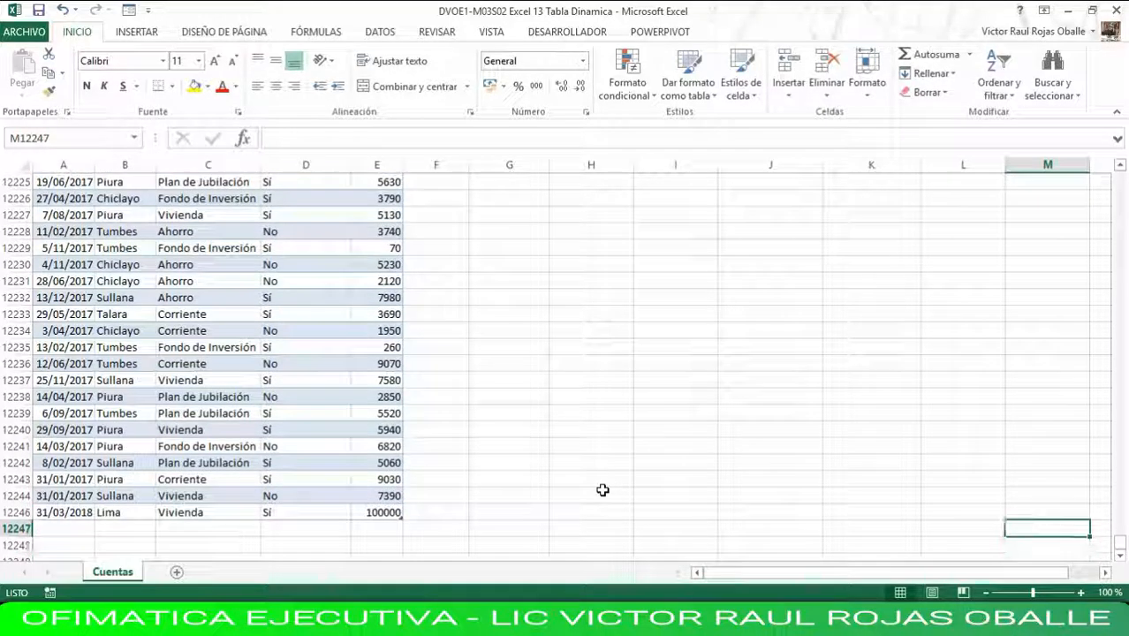
pyautogui.press('Left')
pyautogui.press('Left')
pyautogui.press('Left')
pyautogui.press('Left')
pyautogui.press('Left')
pyautogui.press('Left')
pyautogui.press('Left')
pyautogui.press('Left')
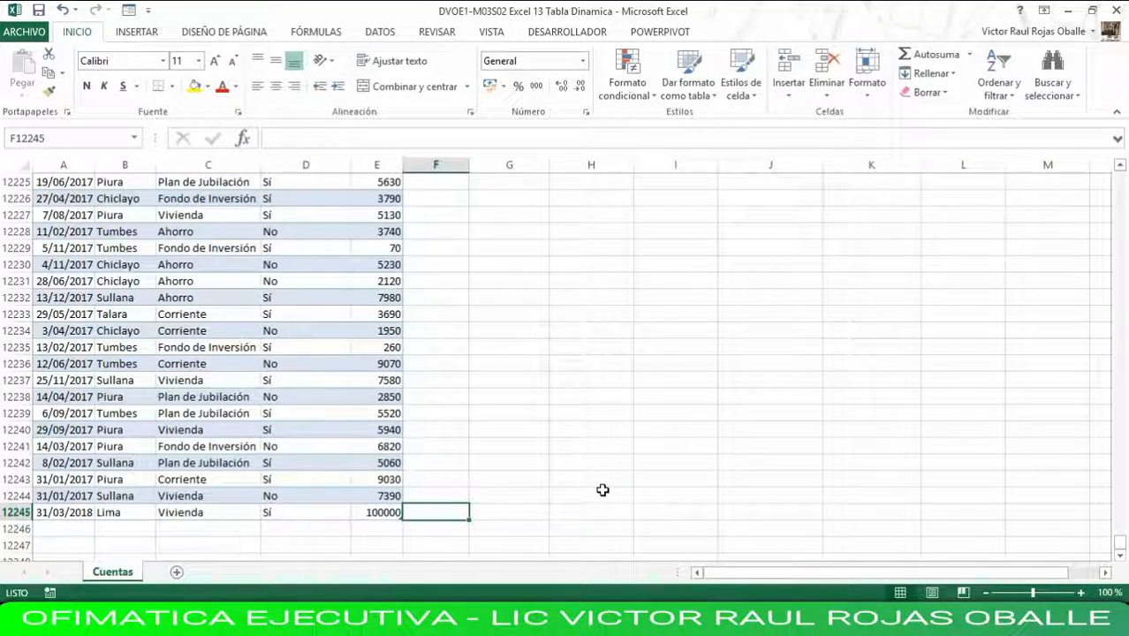
pyautogui.write('15')
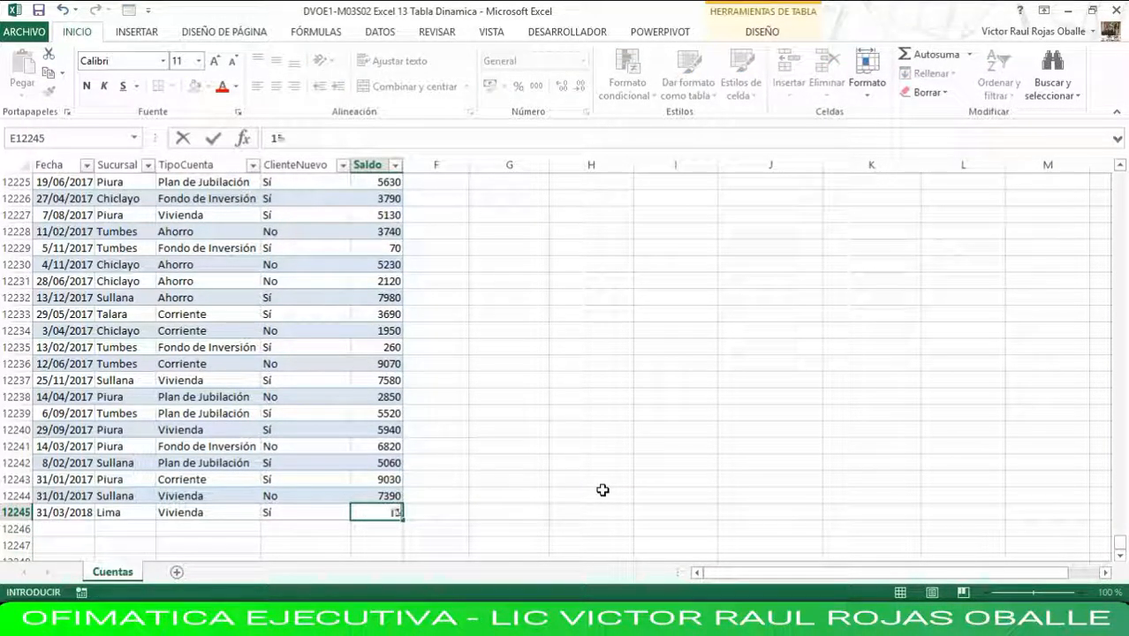
pyautogui.write('0000')
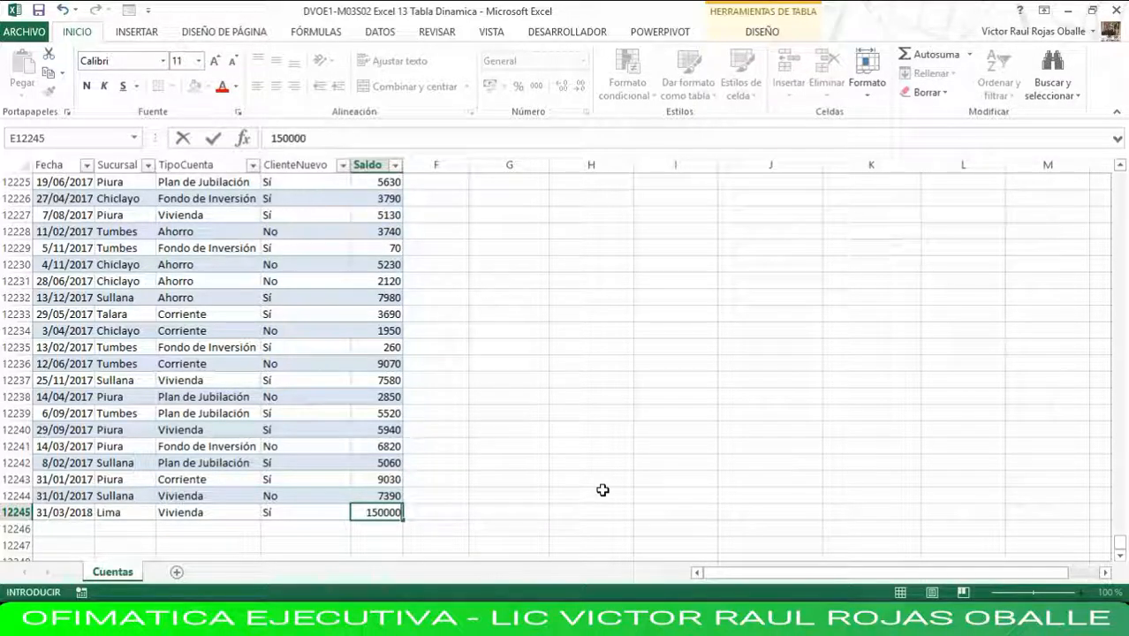
pyautogui.press('Left')
pyautogui.press('Left')
pyautogui.press('Left')
pyautogui.press('Left')
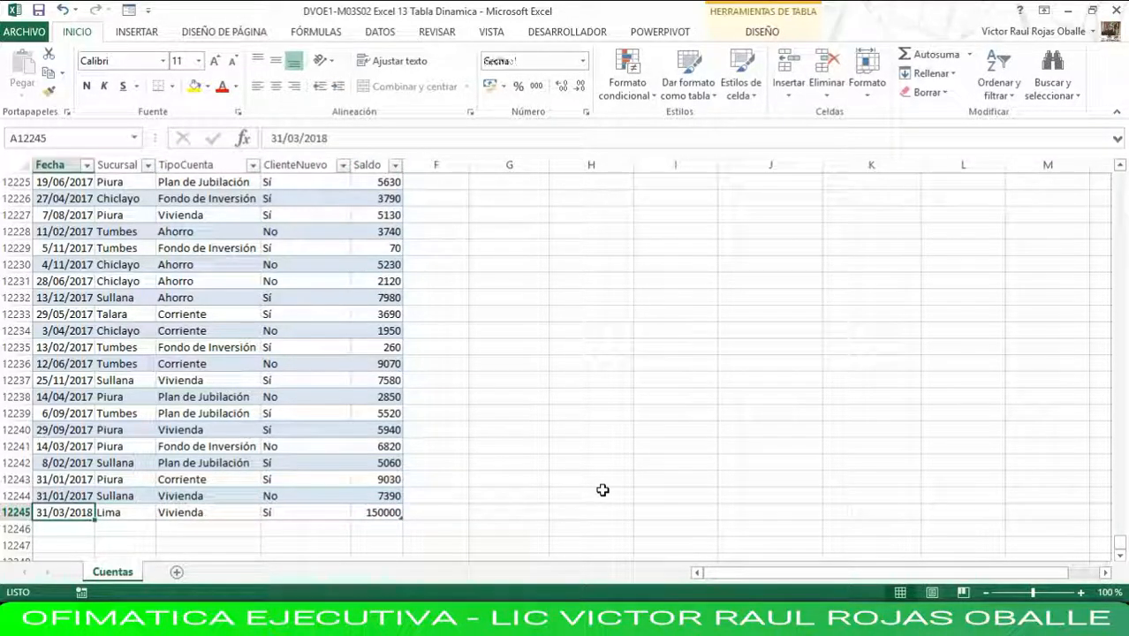
# Return to the pivot table at the start of the sheet and refresh it with the changed Lima balance.
pyautogui.hotkey('ctrl', 'Home')
pyautogui.press('Right')
pyautogui.press('Right')
pyautogui.press('Right')
pyautogui.press('Right')
pyautogui.press('Right')
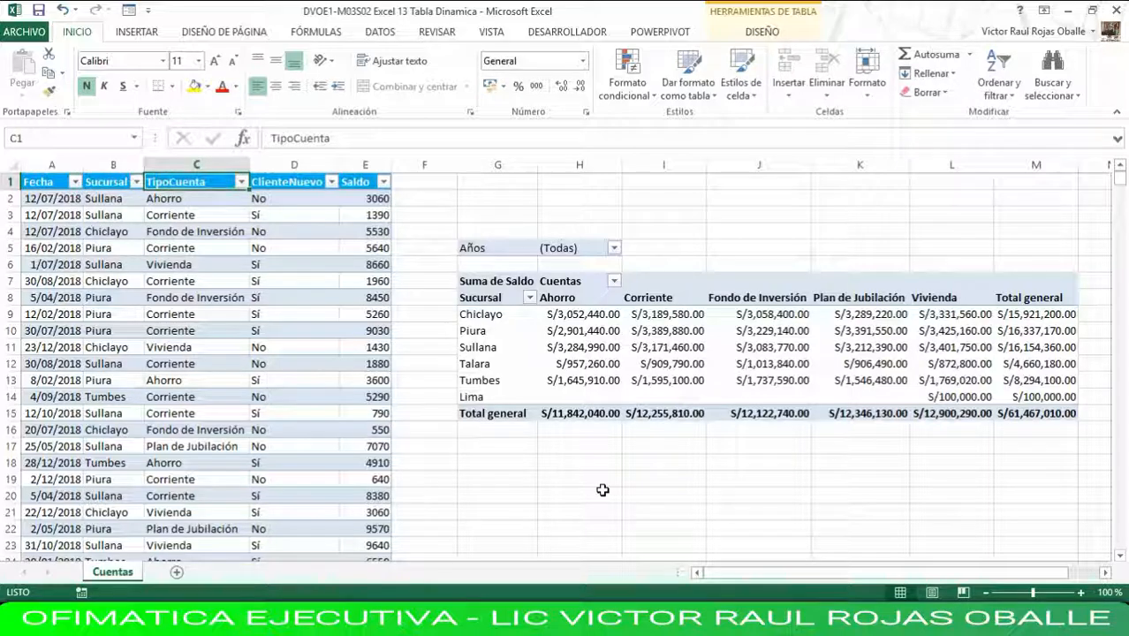
pyautogui.press('Down')
pyautogui.press('Down')
pyautogui.press('Down')
pyautogui.press('Down')
pyautogui.press('Down')
pyautogui.press('Down')
pyautogui.press('Down')
pyautogui.press('Down')
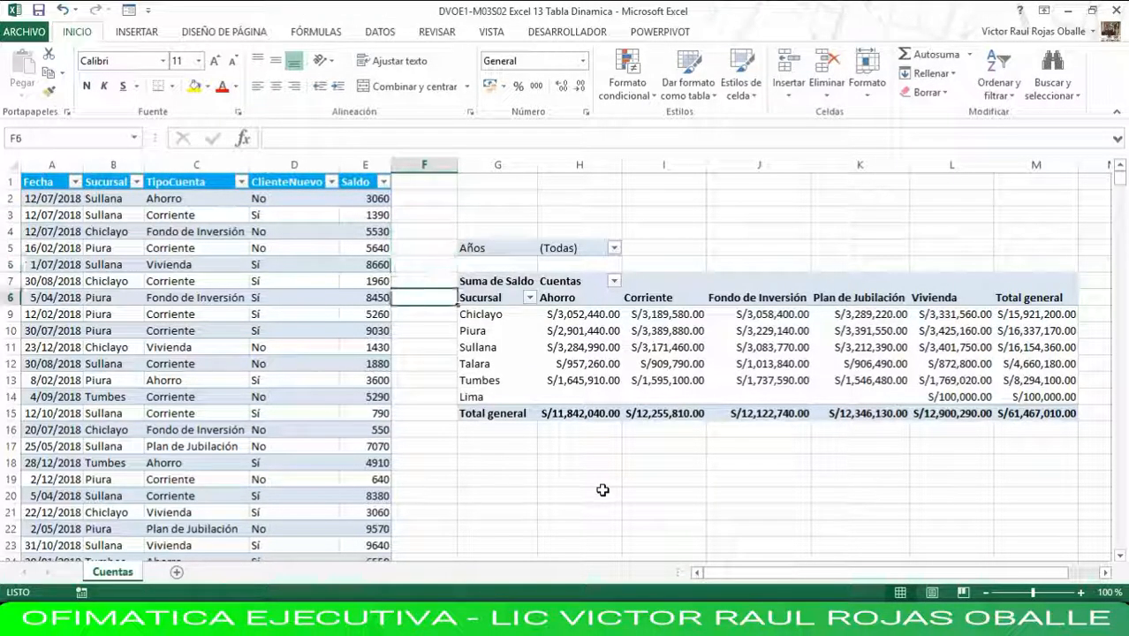
pyautogui.press('Right')
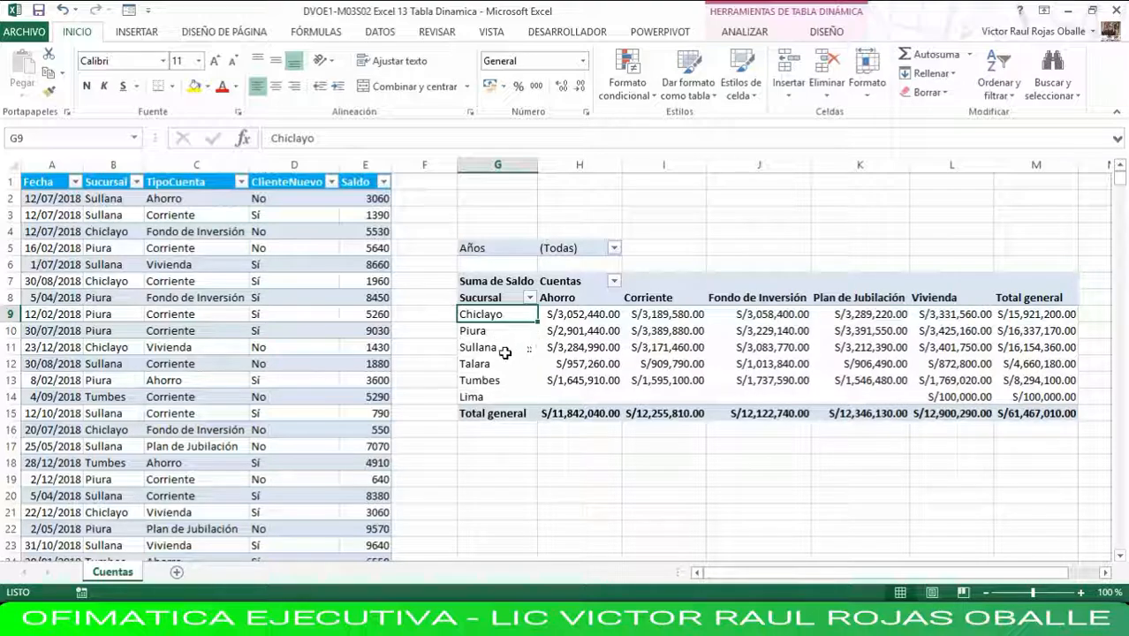
pyautogui.rightClick(590, 338)
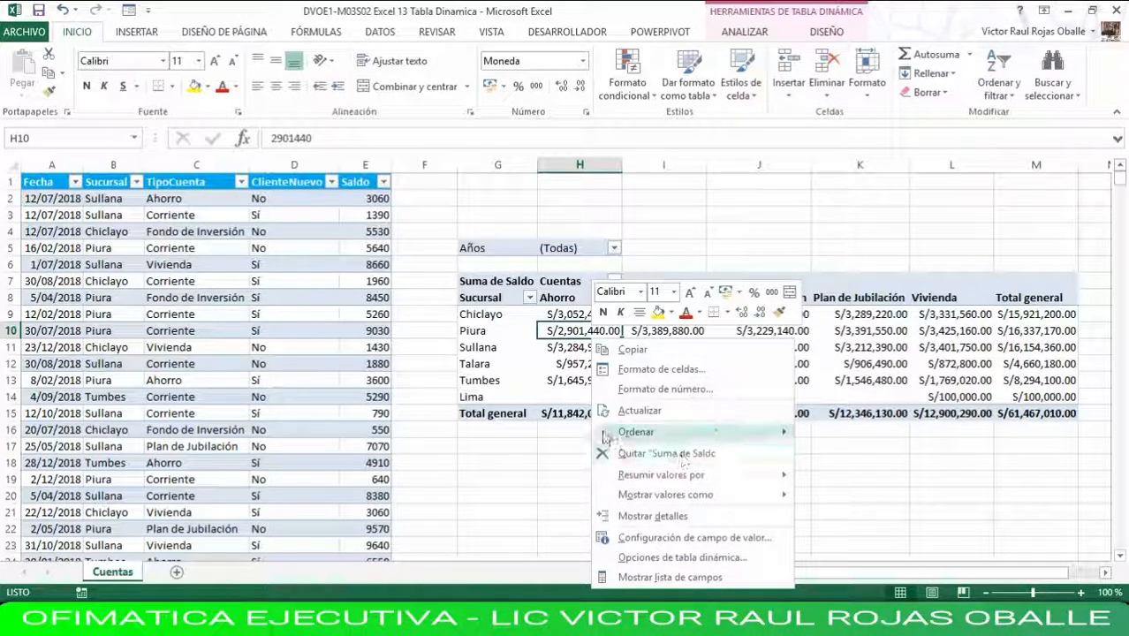
pyautogui.click(635, 412)
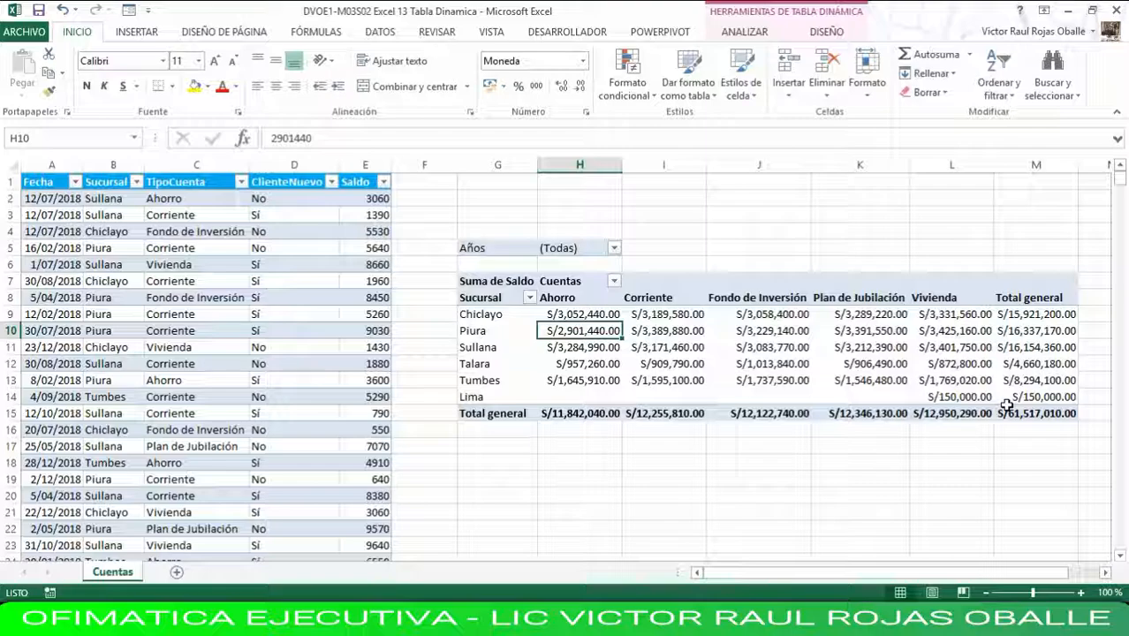
# Set the balance of the first record in the source table, the Sullana Ahorro account, to 1000000.
pyautogui.moveTo(1006, 405)
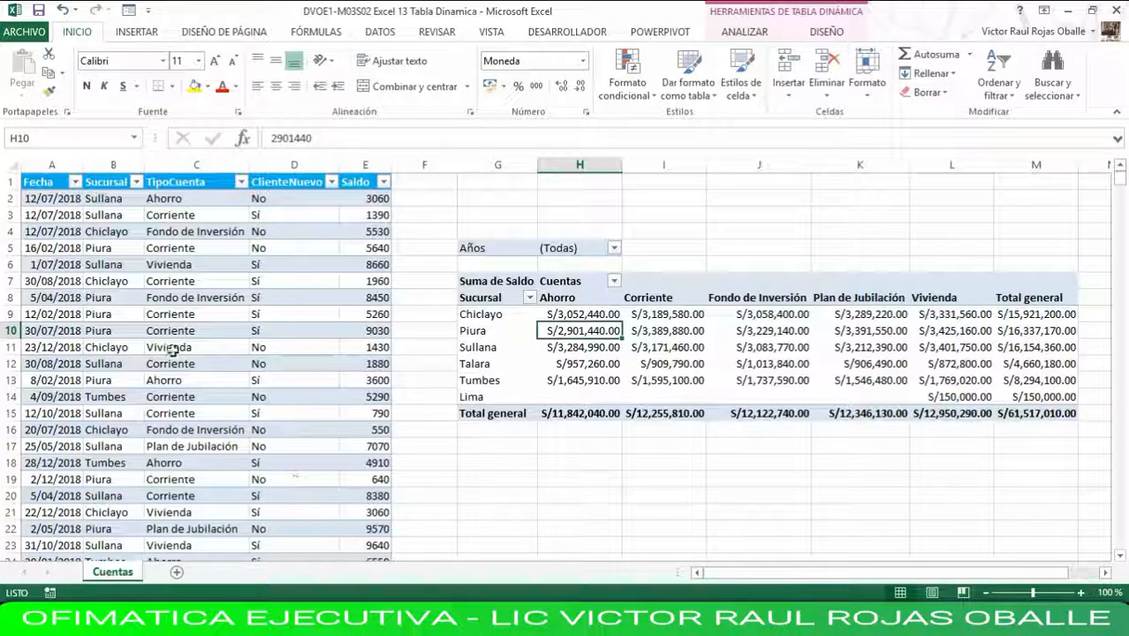
pyautogui.moveTo(51, 233); pyautogui.dragTo(327, 357)
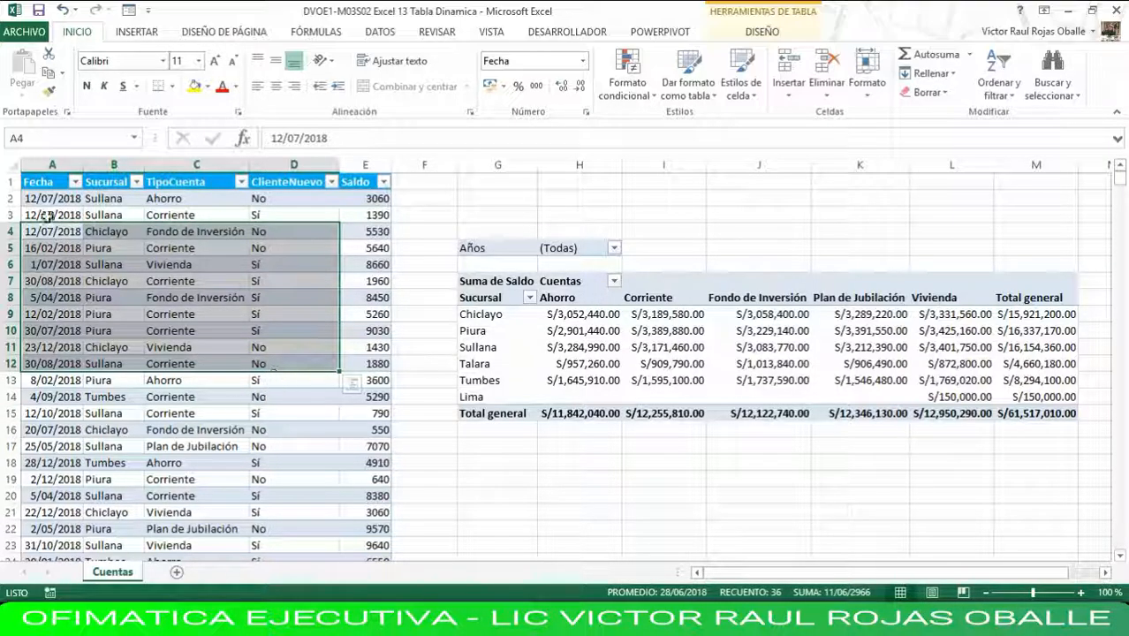
pyautogui.click(343, 202)
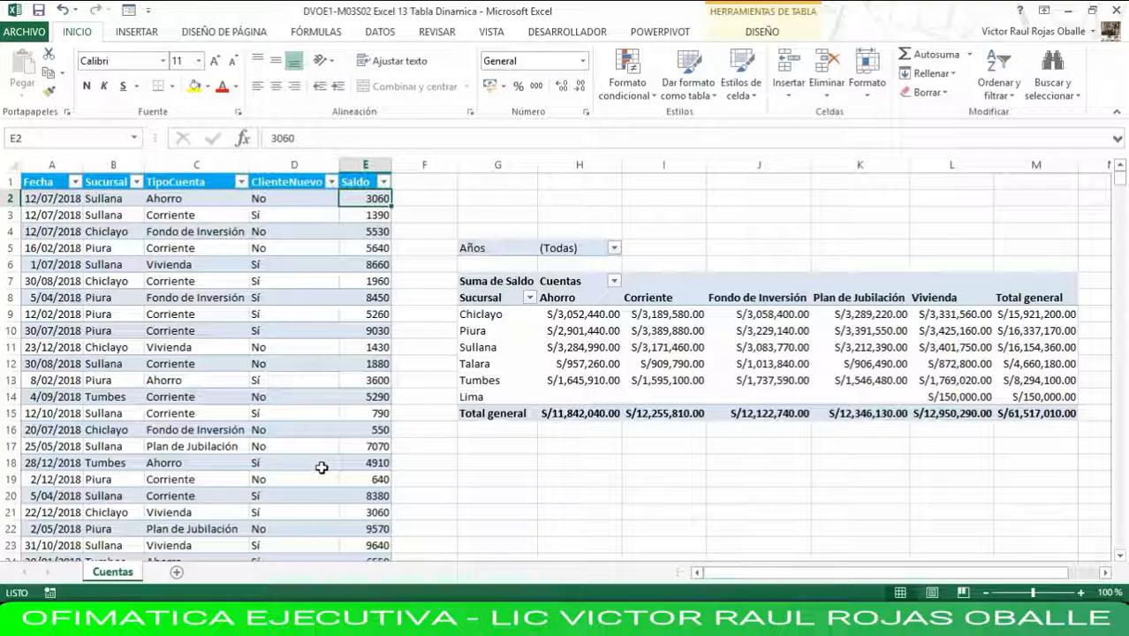
pyautogui.write('1')
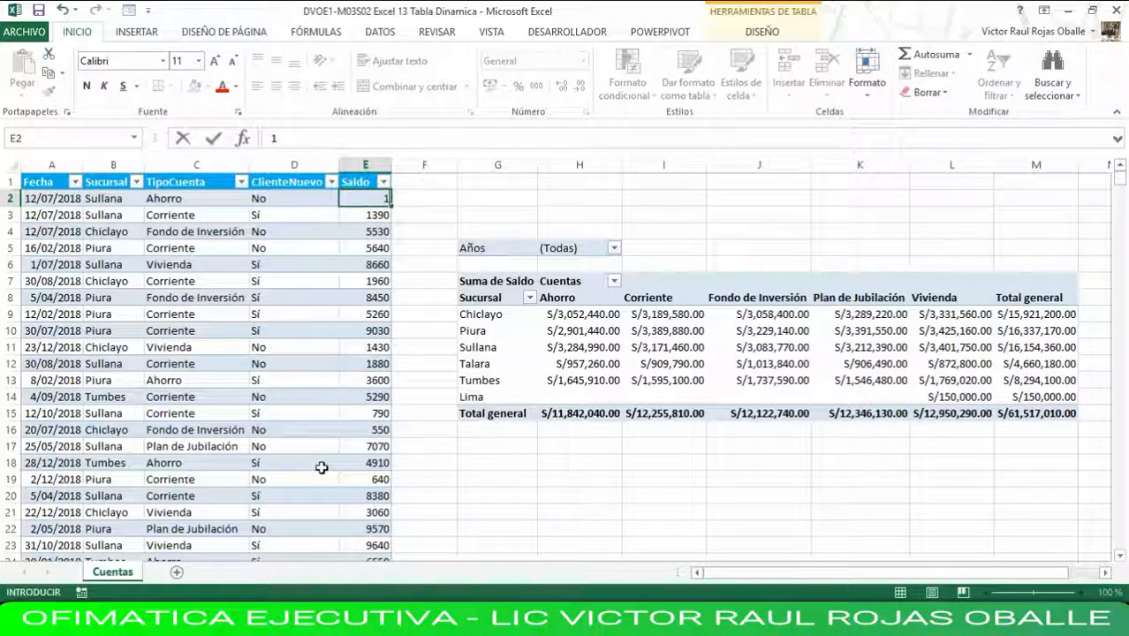
pyautogui.write('000')
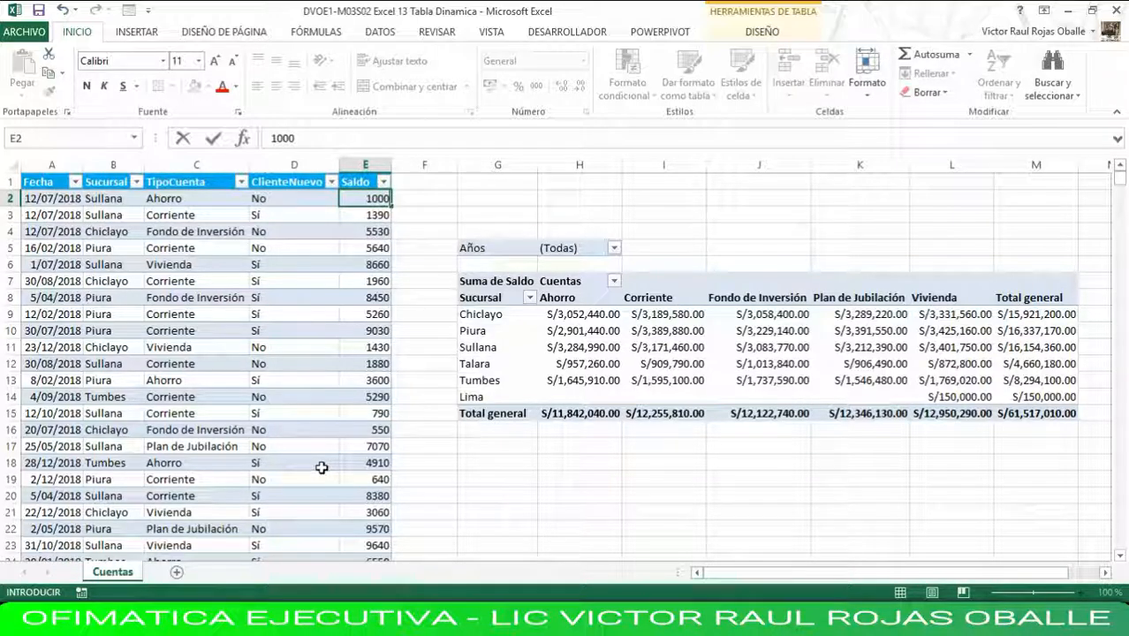
pyautogui.write('000')
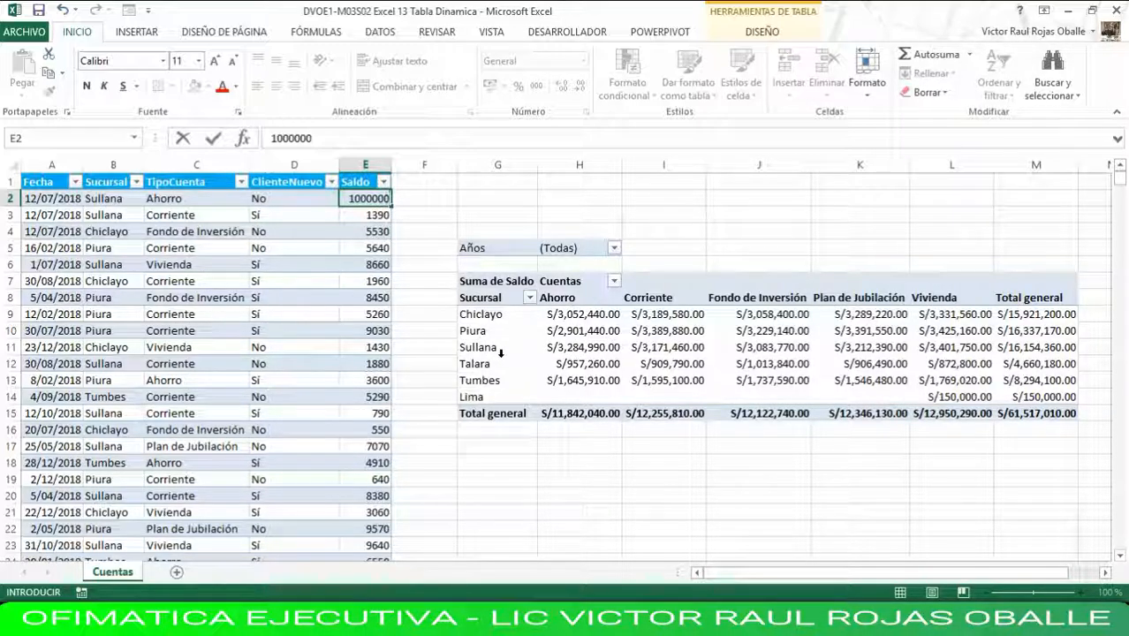
pyautogui.click(281, 200)
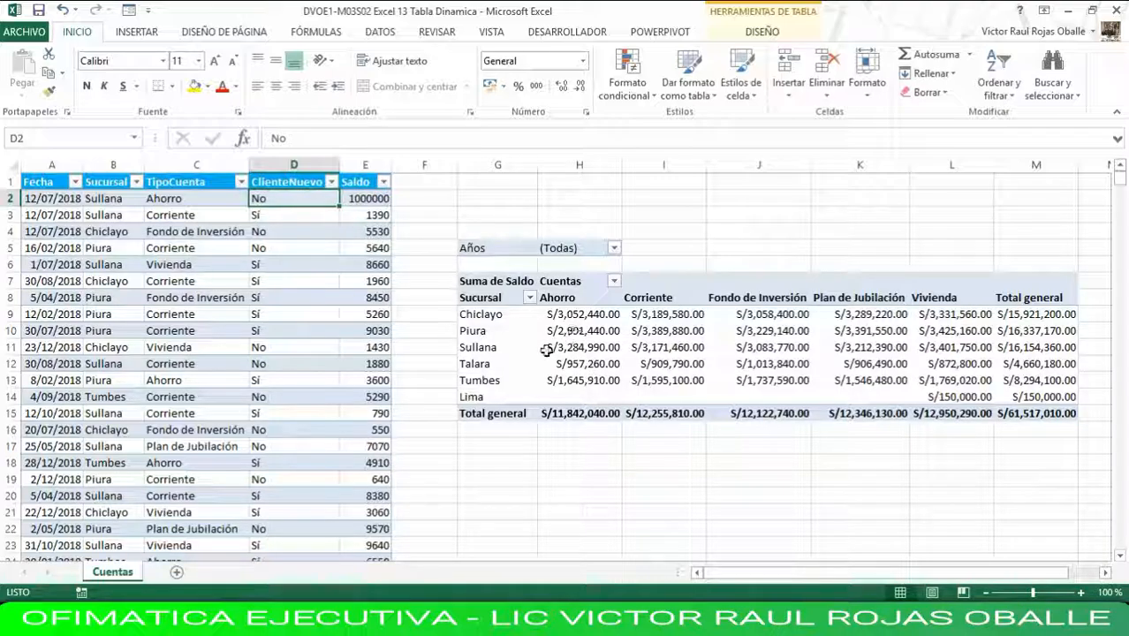
# Refresh the pivot table with the changed Sullana balance and select its Sullana value under Ahorro.
pyautogui.click(476, 347)
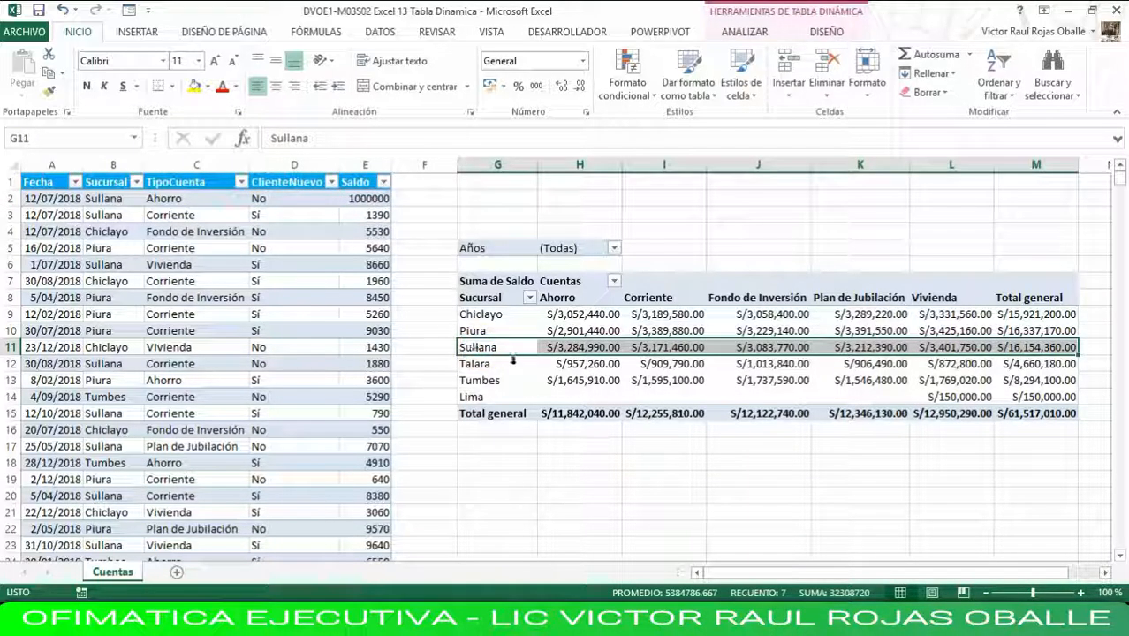
pyautogui.rightClick(578, 345)
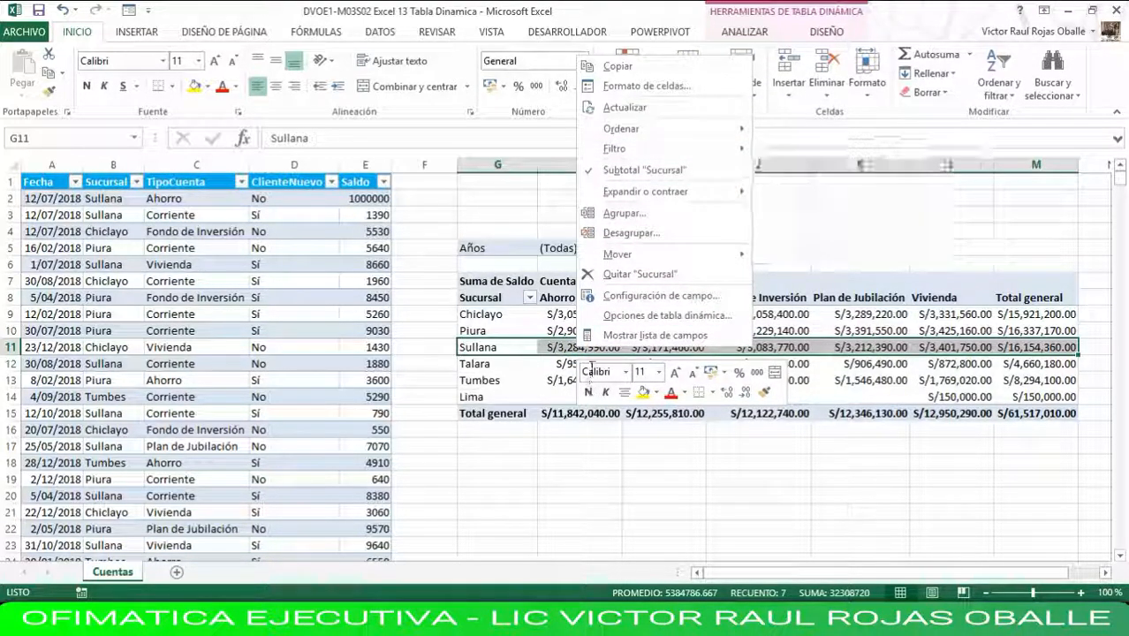
pyautogui.click(624, 108)
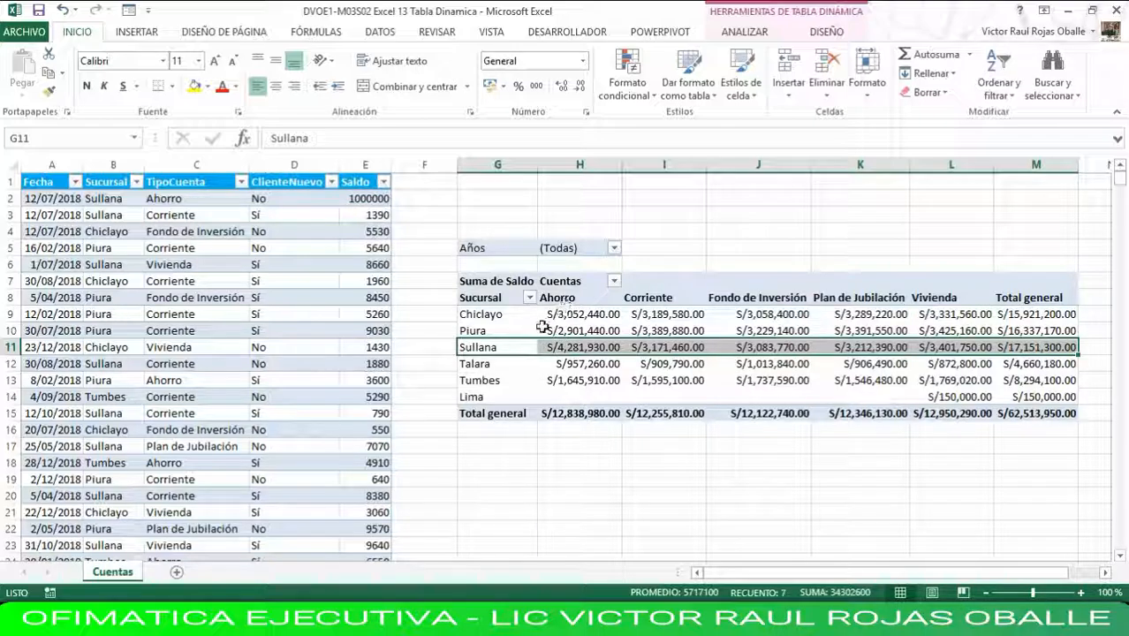
pyautogui.click(512, 347)
pyautogui.click(557, 347)
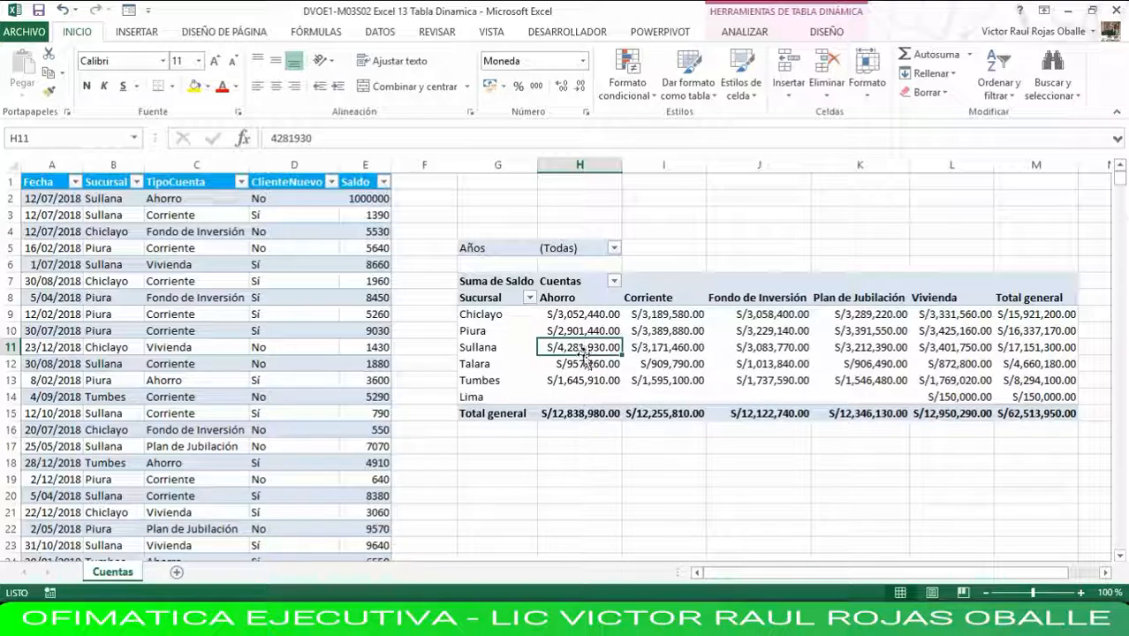
# Set the balance of the source table's first record back to 3060.
pyautogui.click(359, 200)
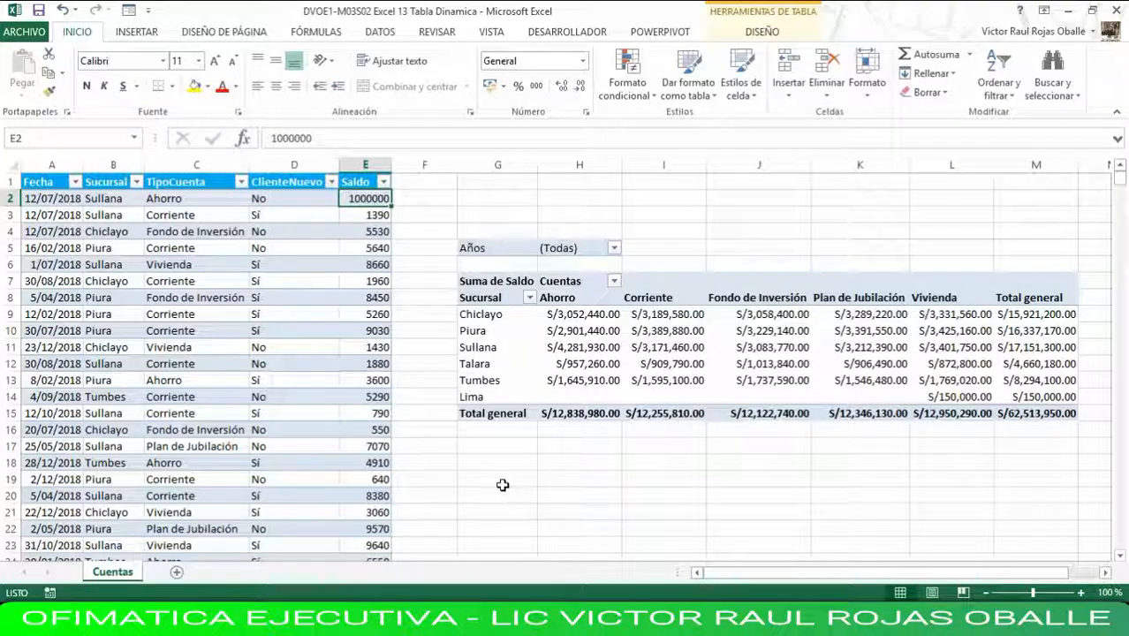
pyautogui.write('3060')
pyautogui.press('Return')
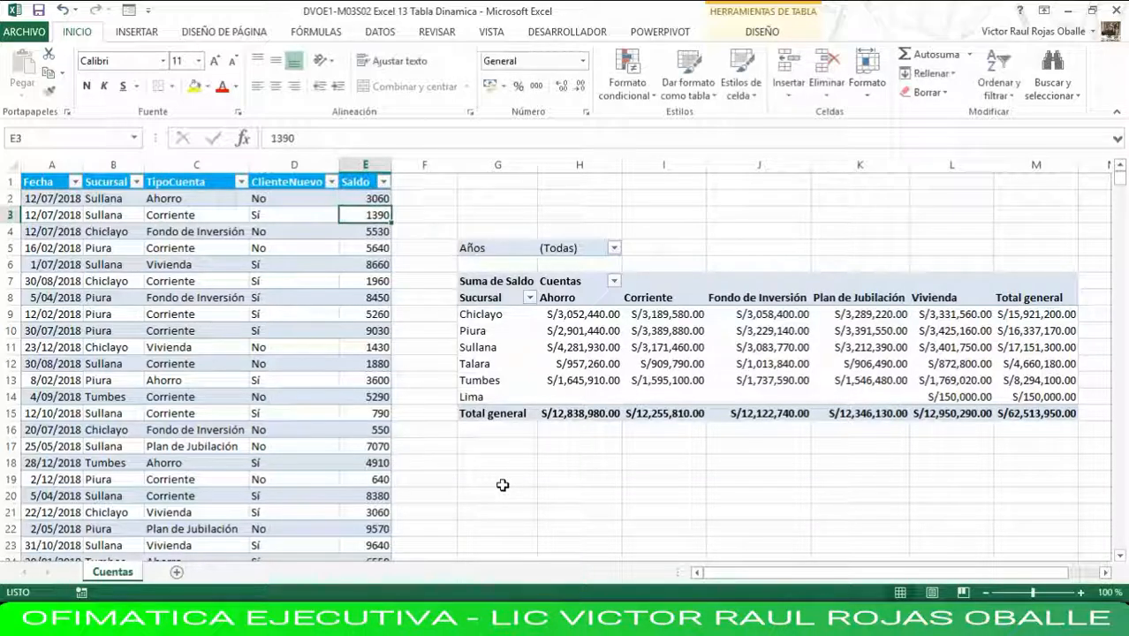
# Refresh the pivot table with the restored balance and check the Sullana value under Ahorro.
pyautogui.rightClick(487, 351)
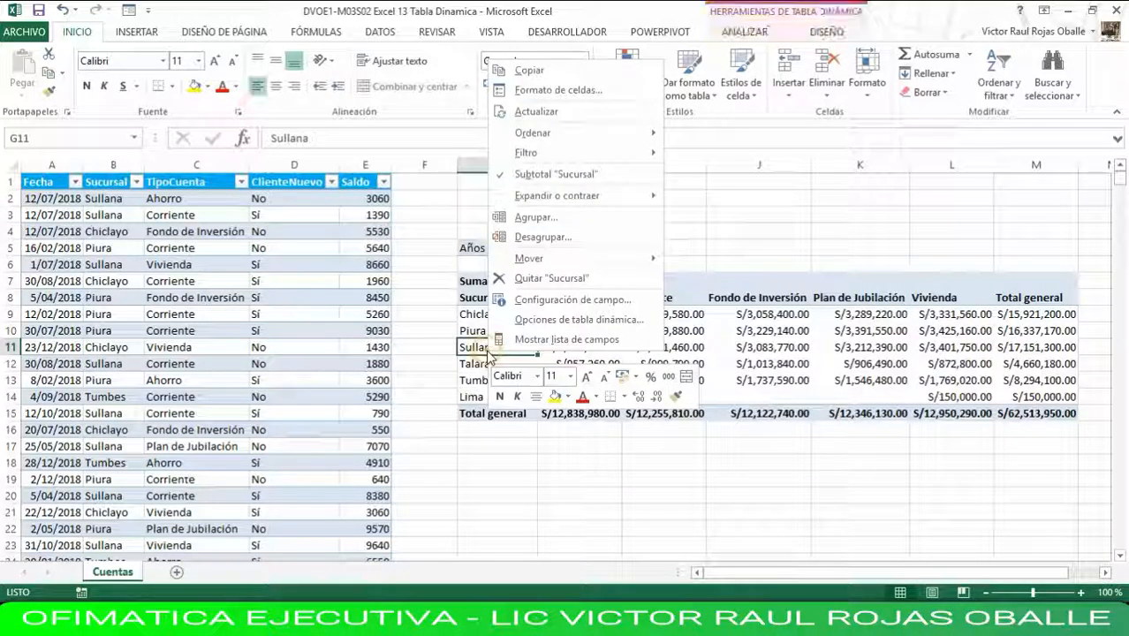
pyautogui.click(543, 114)
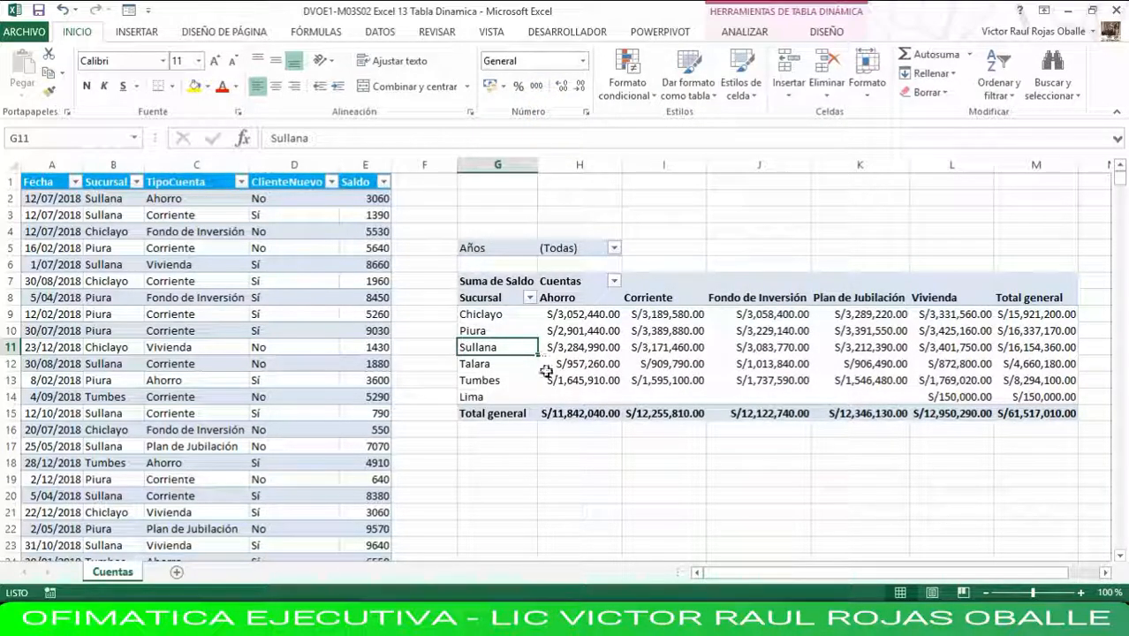
pyautogui.click(572, 348)
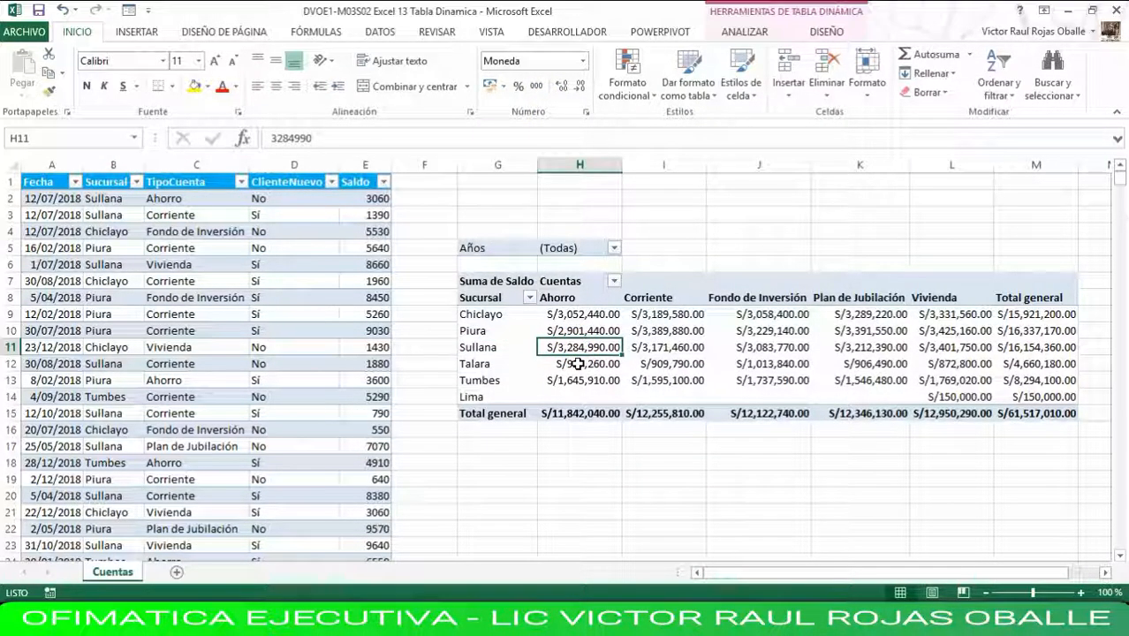
pyautogui.moveTo(578, 364)
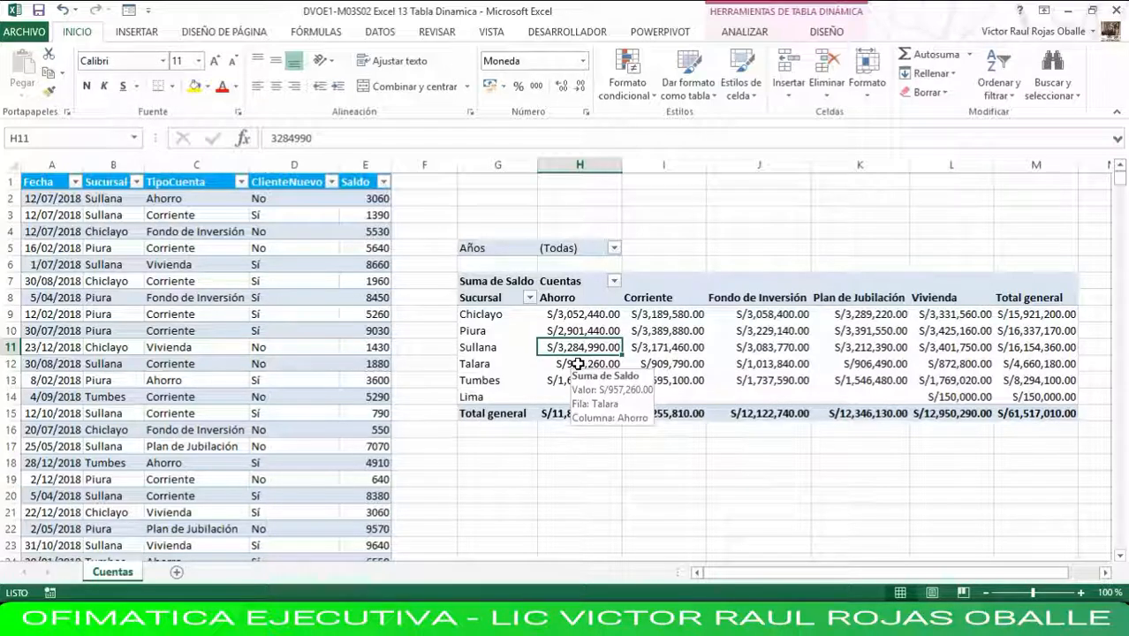